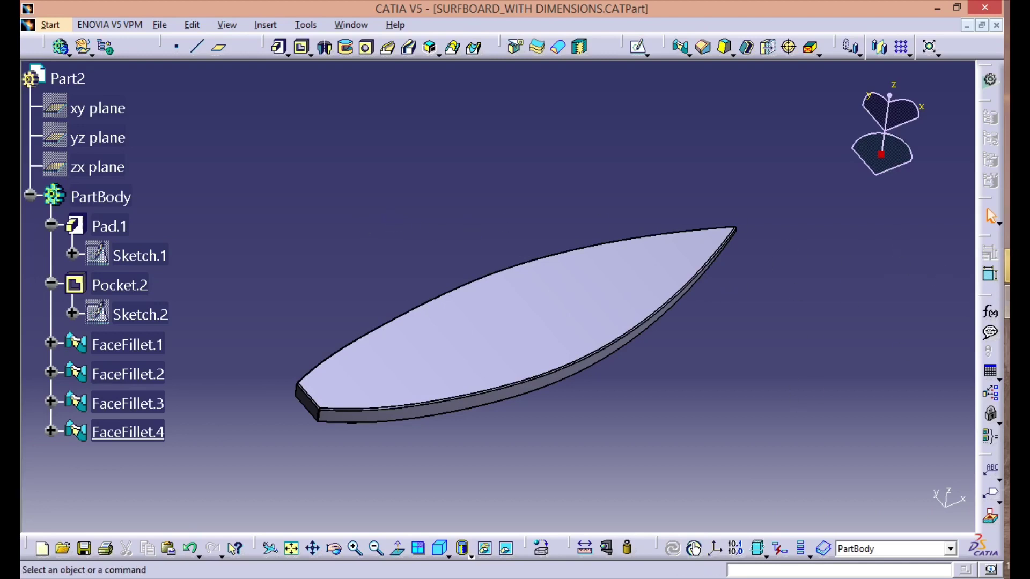
Switch to the browser and examine the Haydenshapes Holy Grail surfboard photos on the product page
key(alt+Tab)
scroll(627, 263, up, 10)
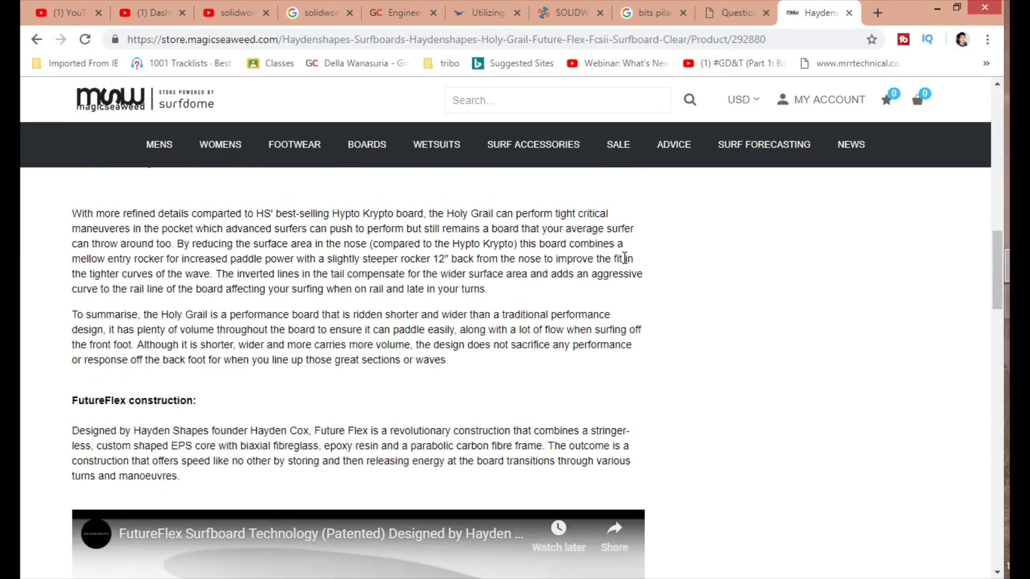
scroll(622, 253, up, 10)
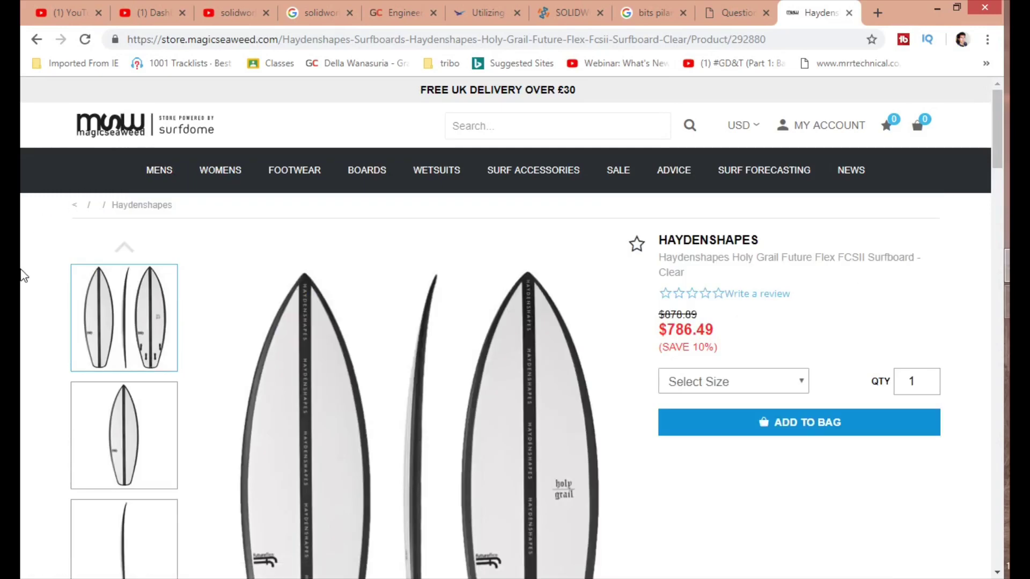
scroll(24, 279, down, 6)
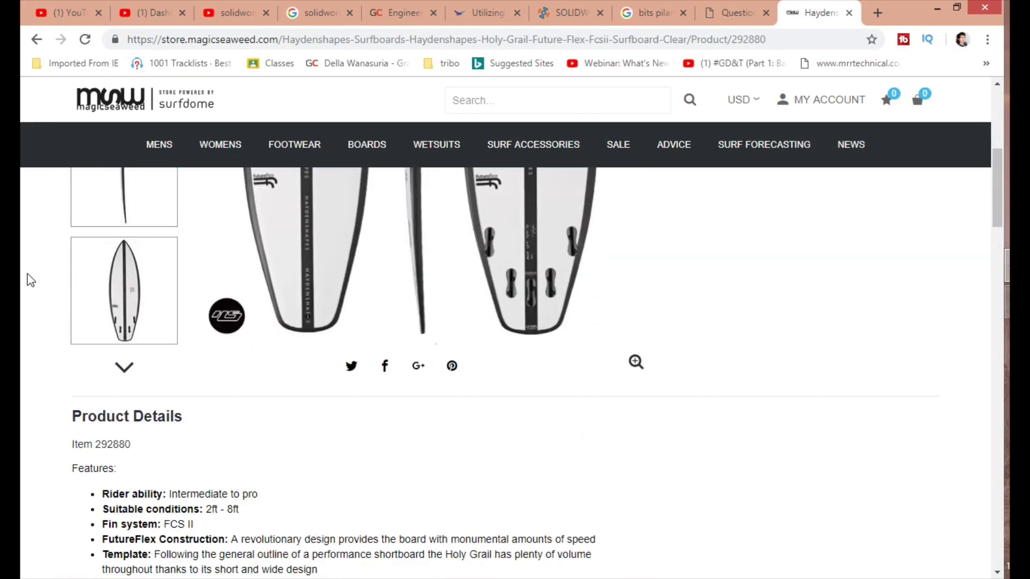
scroll(31, 279, up, 6)
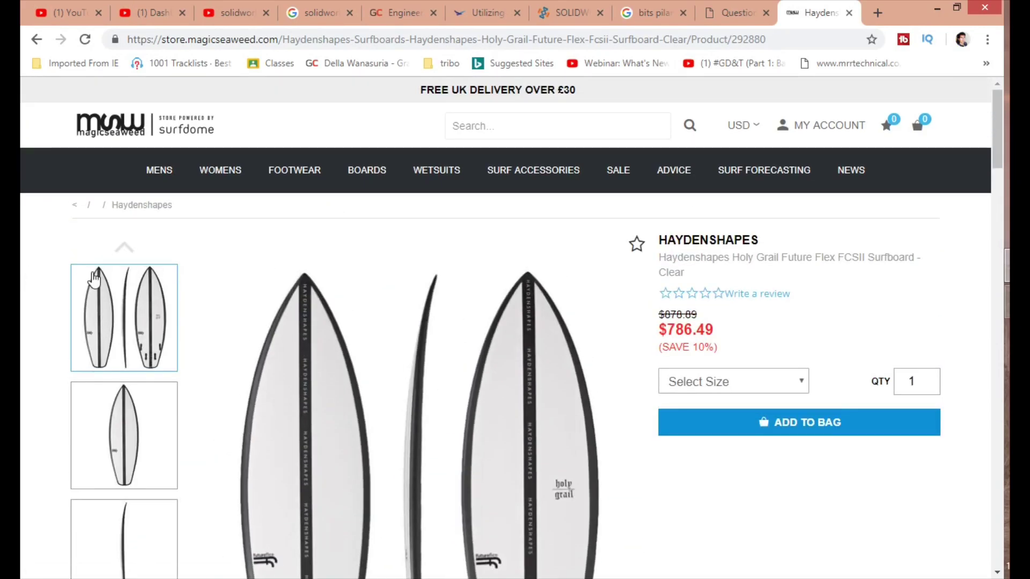
scroll(913, 315, down, 4)
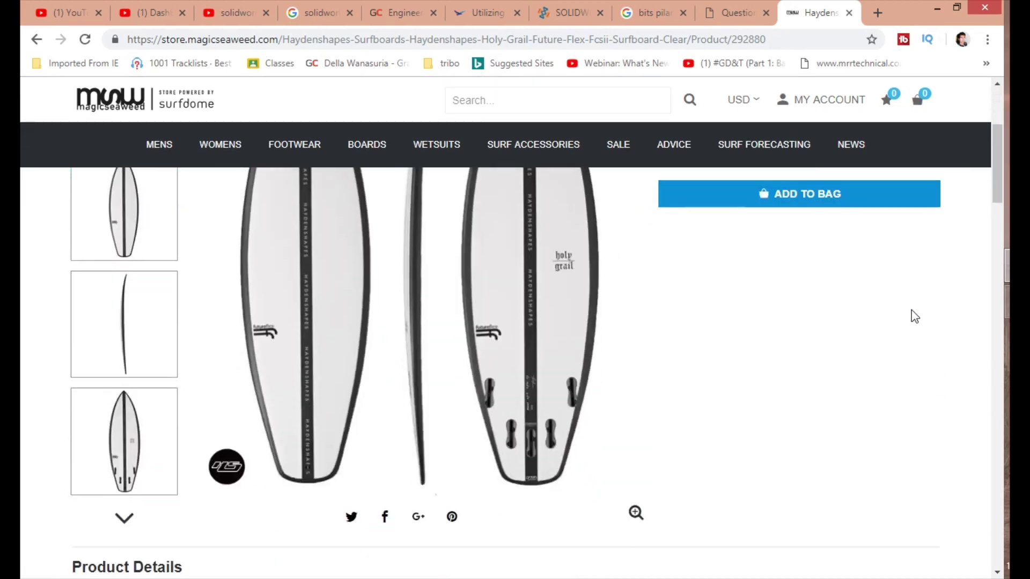
Read the surfboard's product description and its Dimensions table, highlighting the row for the 6'3" size
scroll(915, 316, down, 3)
scroll(915, 317, down, 7)
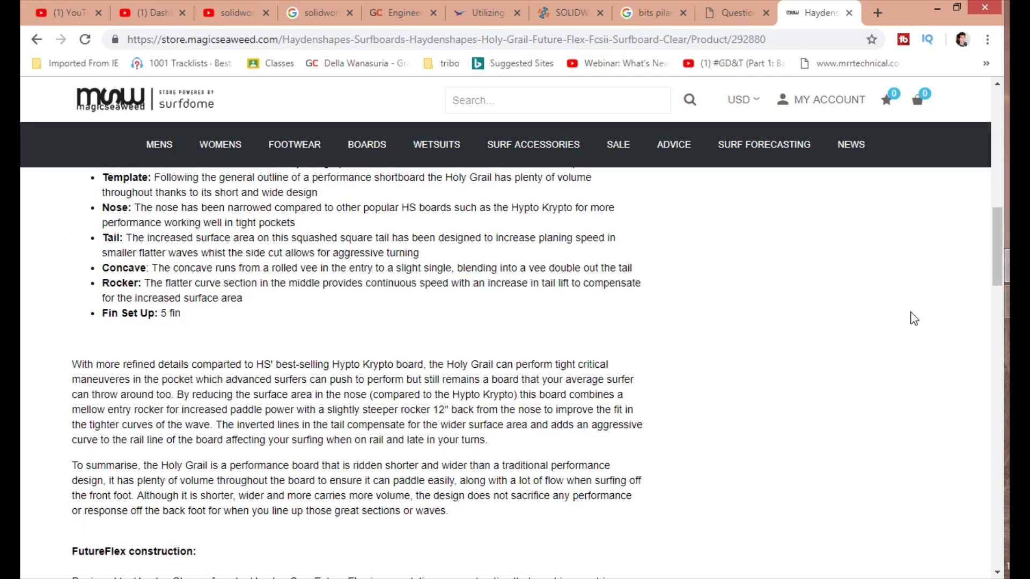
scroll(910, 312, down, 10)
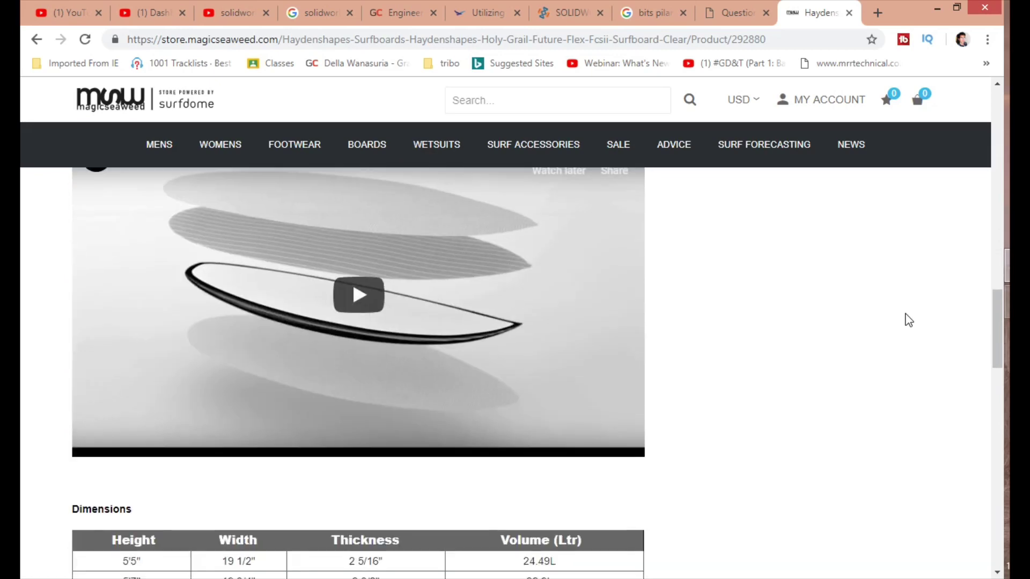
scroll(909, 320, down, 4)
scroll(907, 316, up, 7)
scroll(907, 316, down, 11)
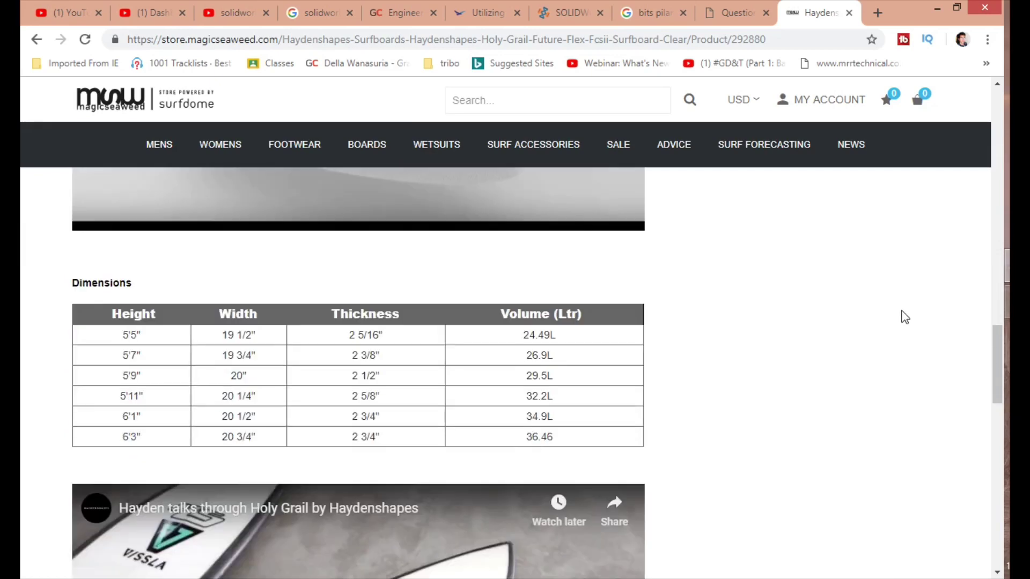
scroll(906, 317, up, 3)
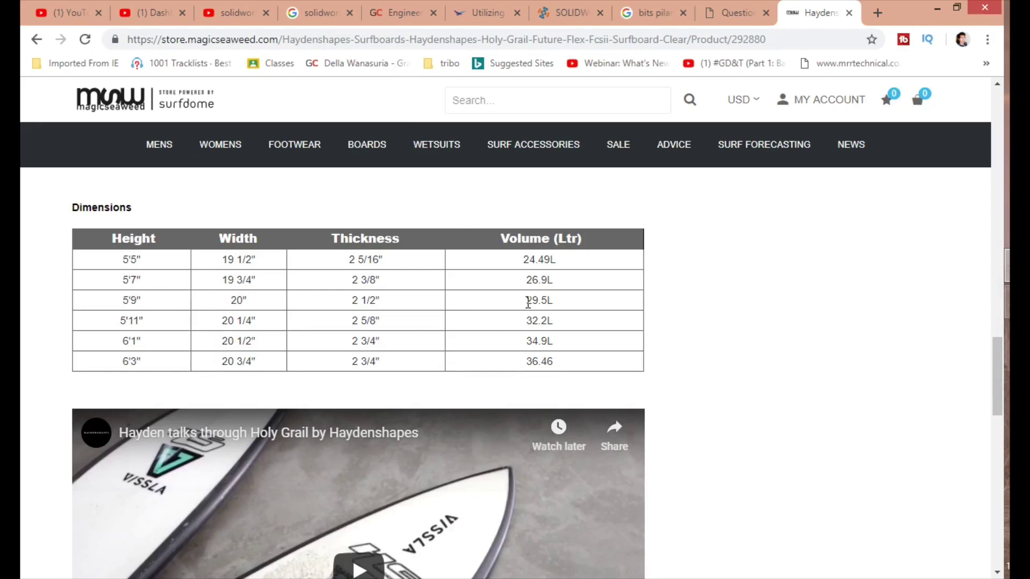
drag(111, 363, 519, 379)
click(691, 385)
Switch back to CATIA and create a new Part Design part named Part3 with hybrid design enabled
key(alt+Tab)
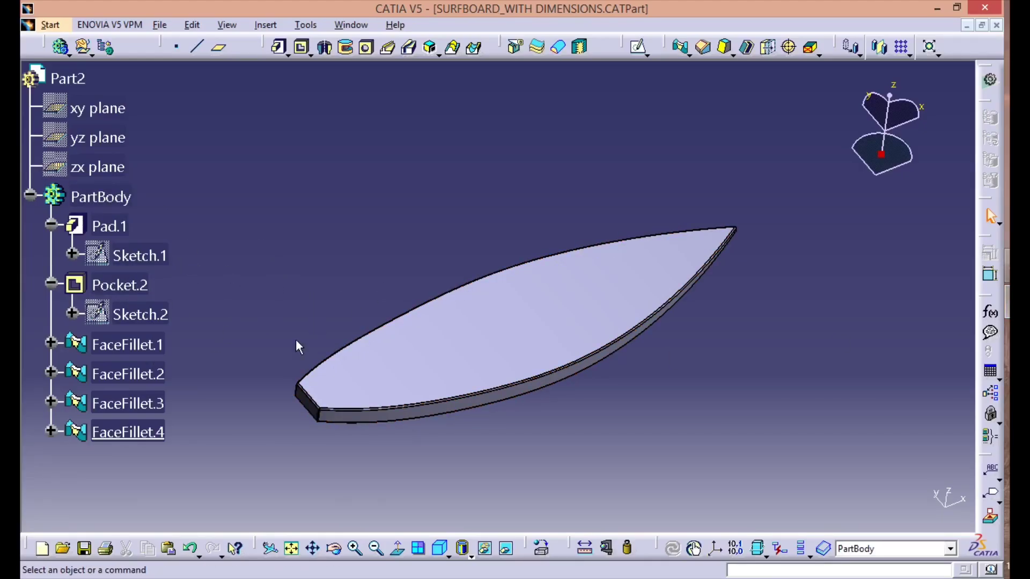
middle_drag(297, 347, 289, 409)
scroll(277, 211, up, 2)
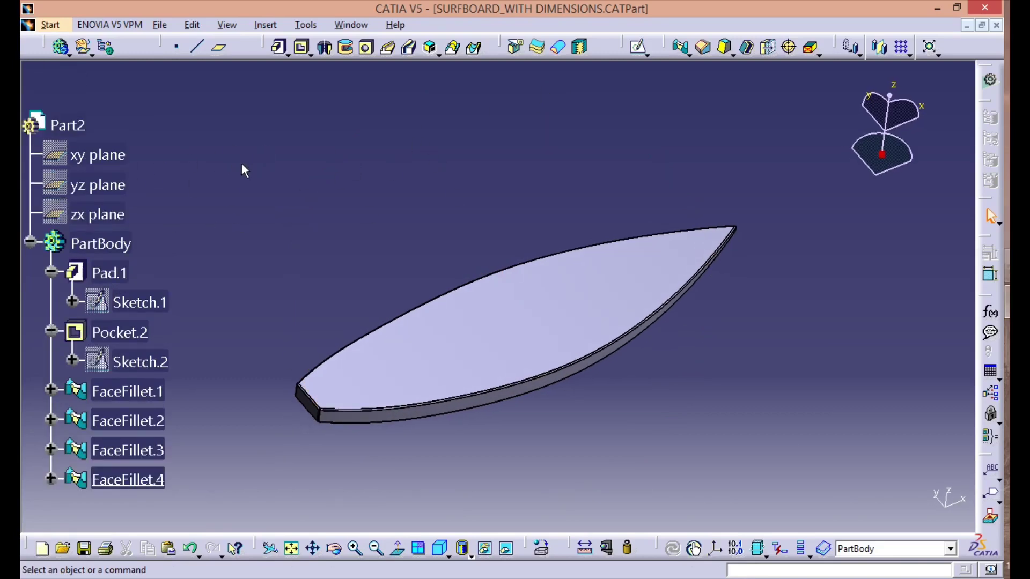
click(50, 25)
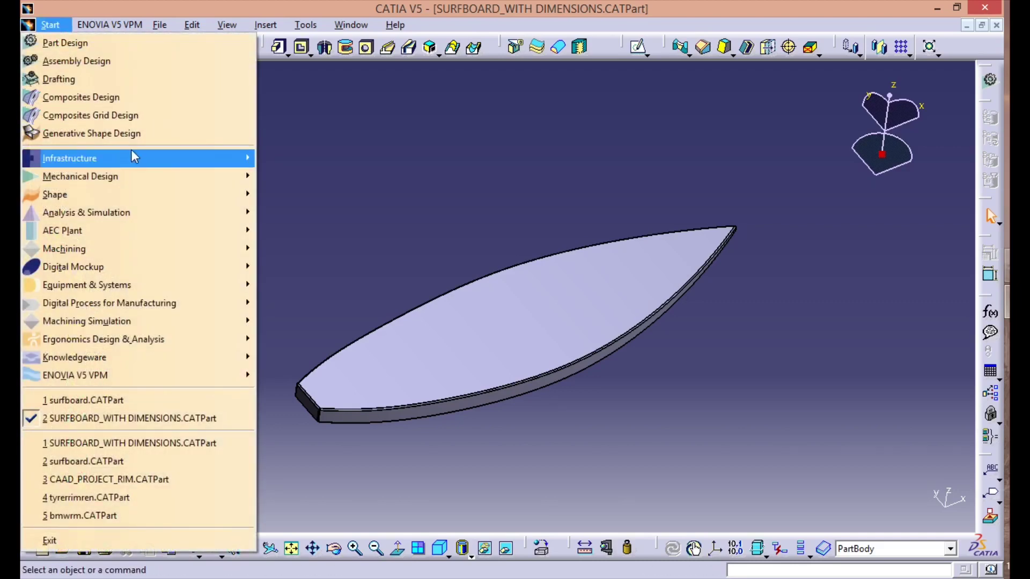
click(64, 42)
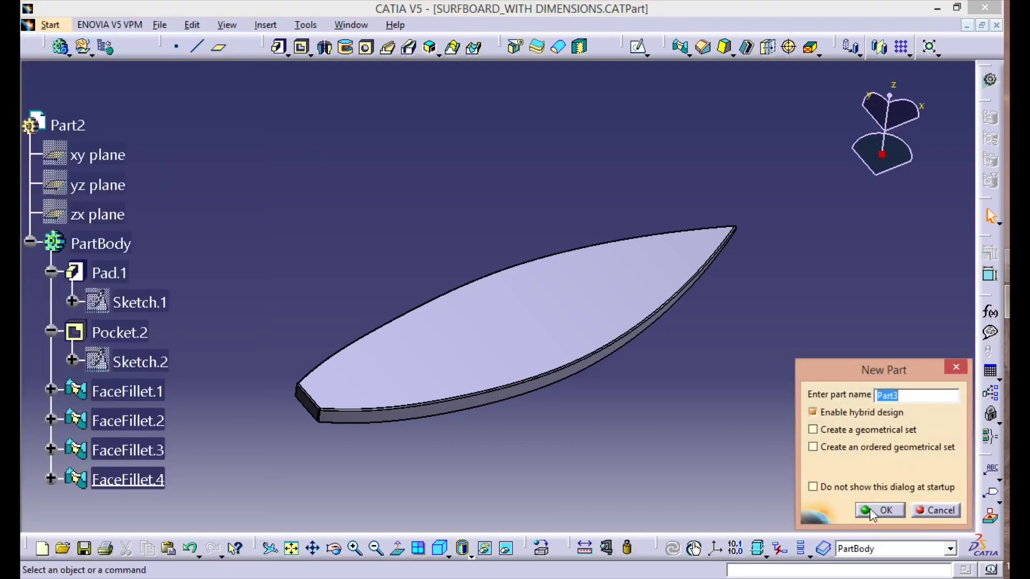
click(873, 513)
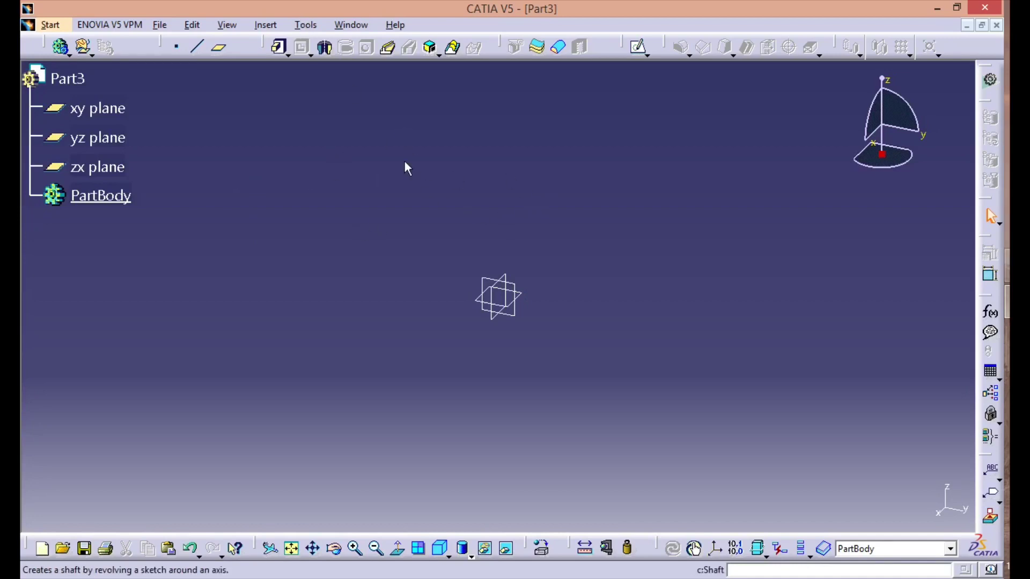
Set the length unit to Feet,Inch,Fraction/64 in the Parameters and Measure options
click(306, 24)
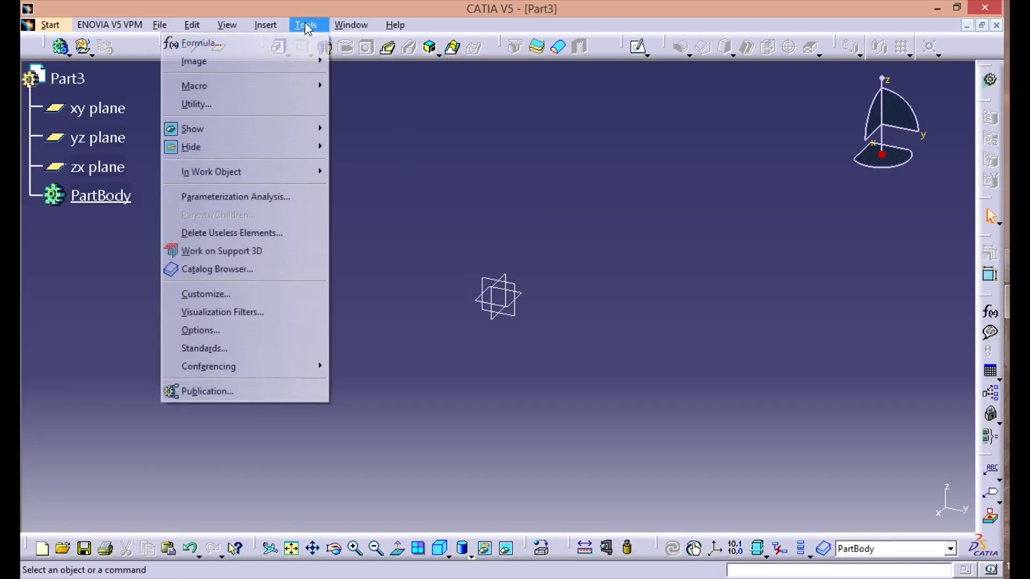
click(294, 334)
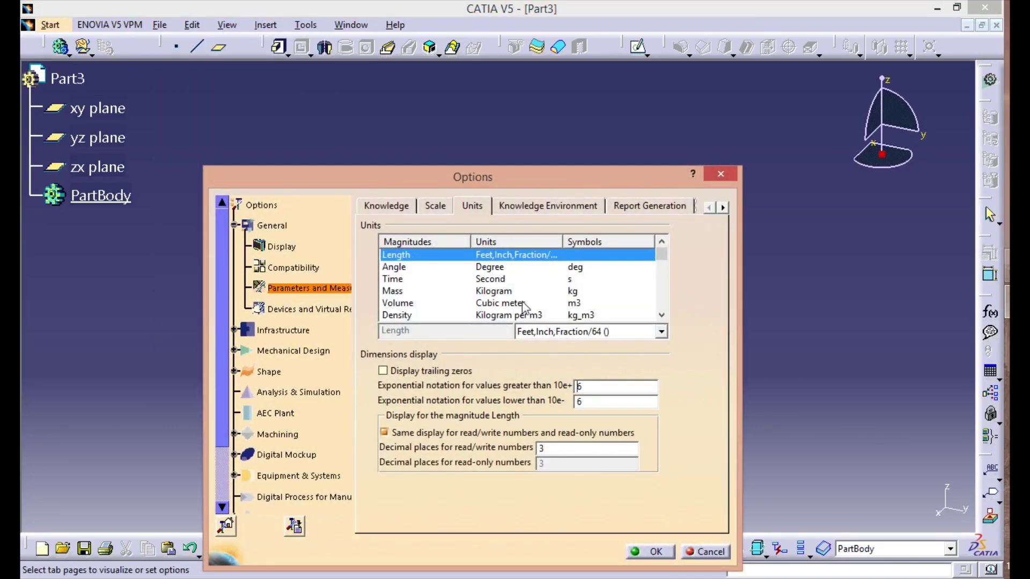
click(569, 331)
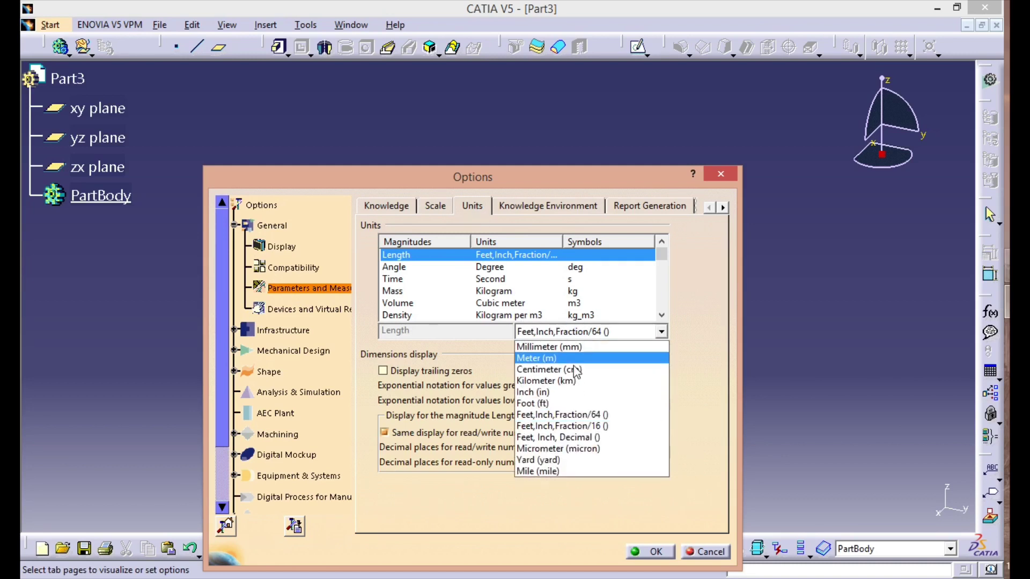
click(574, 416)
click(652, 553)
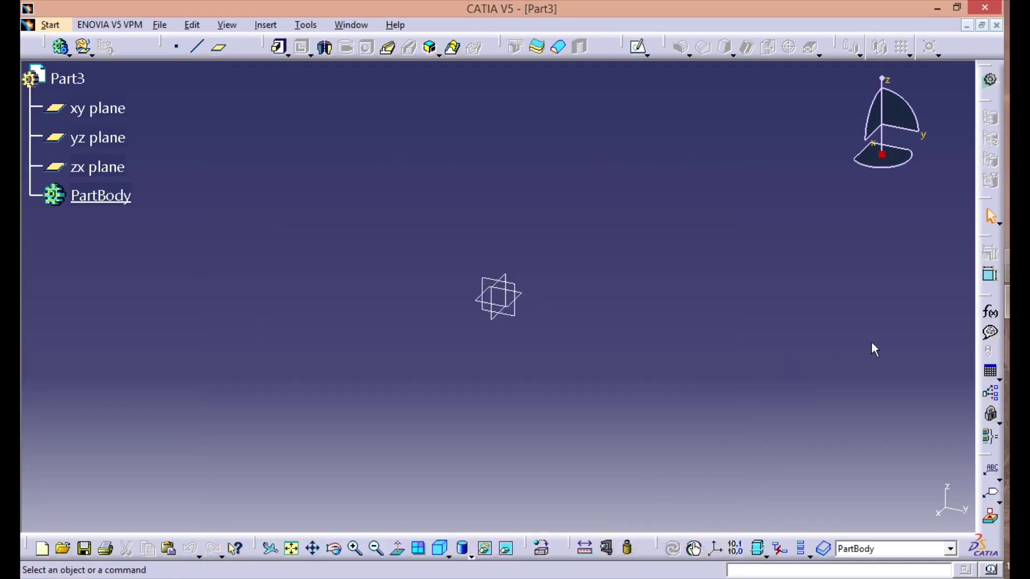
Recheck the surfboard's Dimensions table in the browser, and start a sketch on the xy plane in CATIA
key(alt+Tab)
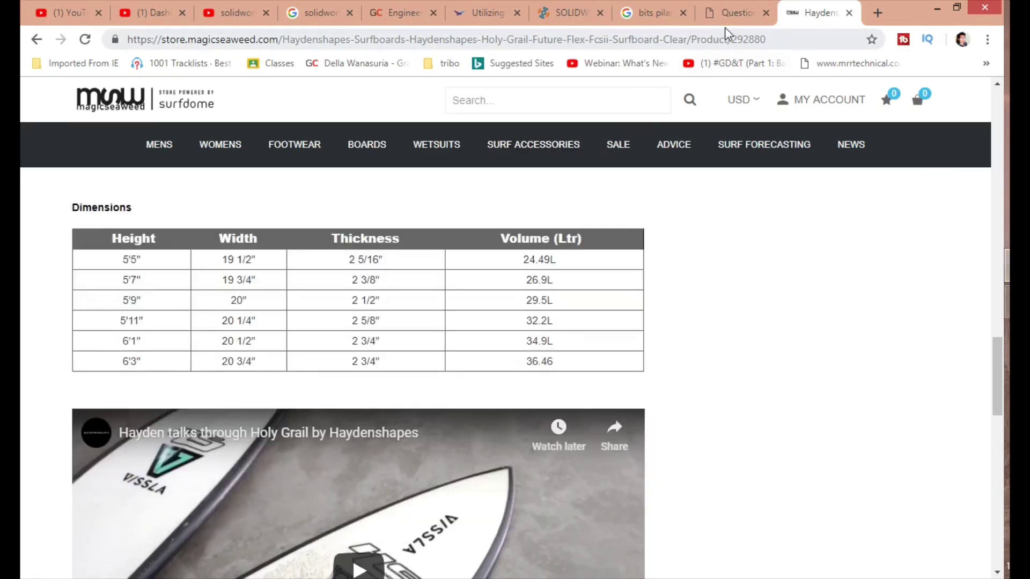
key(alt+Tab)
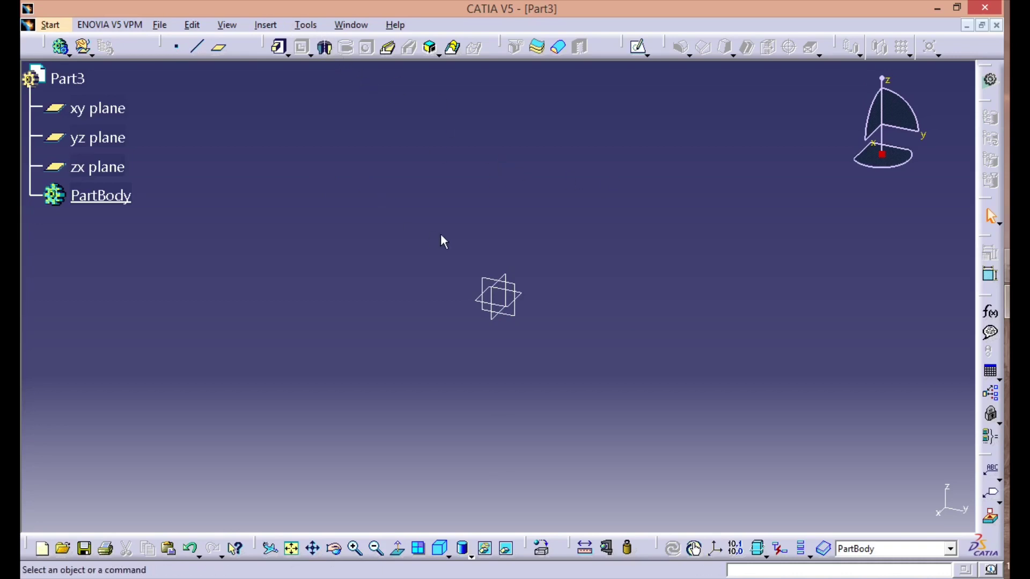
click(119, 108)
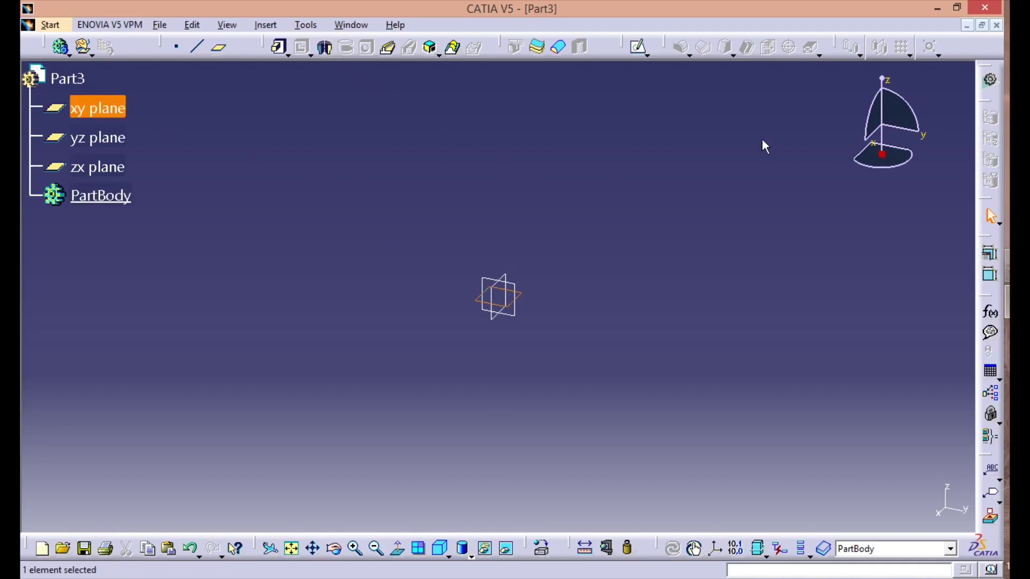
click(639, 48)
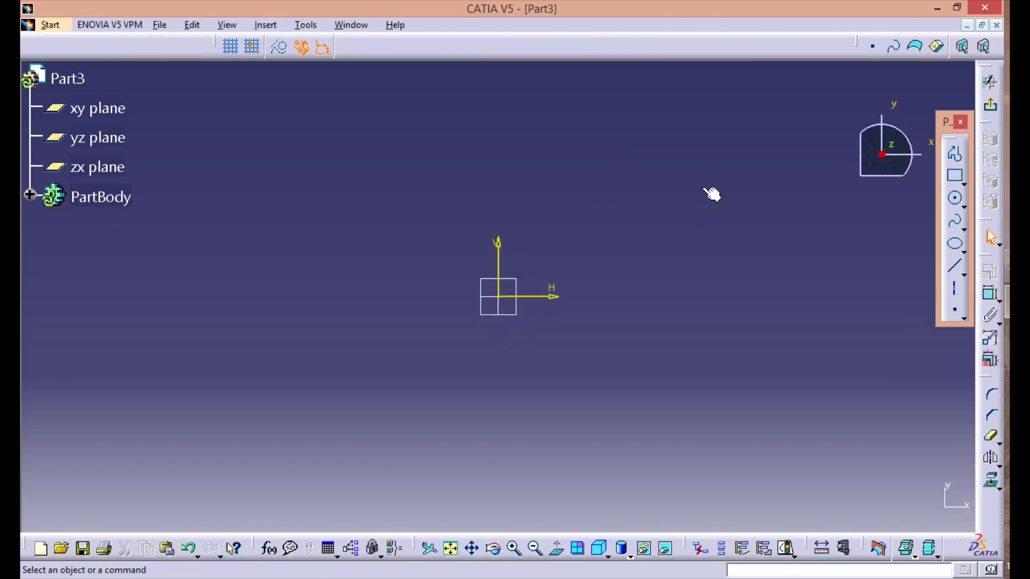
Sketch a seven-point arched spline from the vertical axis above the origin to the horizontal axis about 1' 9" from the origin
mouse_move(694, 237)
middle_down()
mouse_move(432, 240)
mouse_move(446, 285)
middle_up()
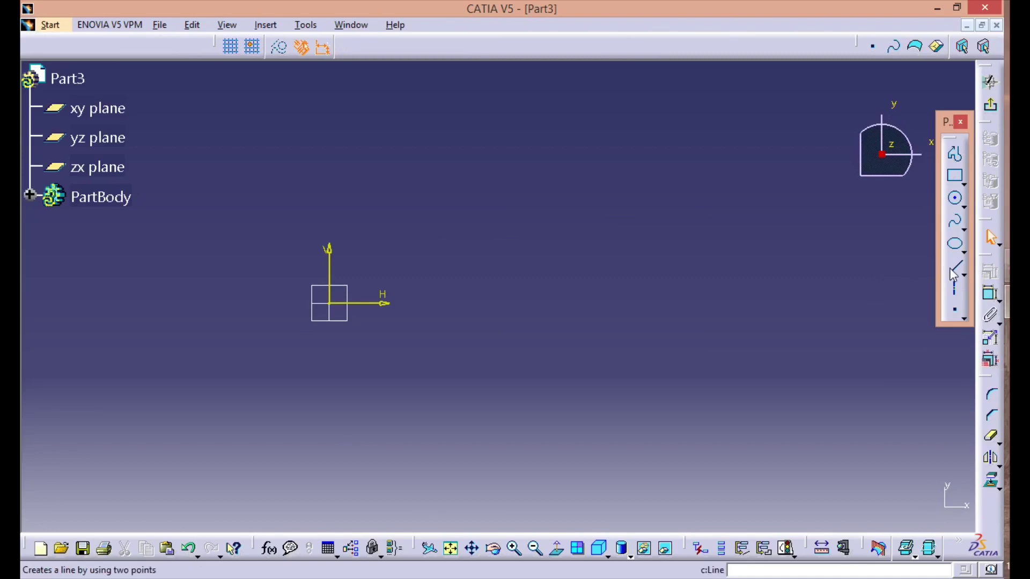
click(955, 221)
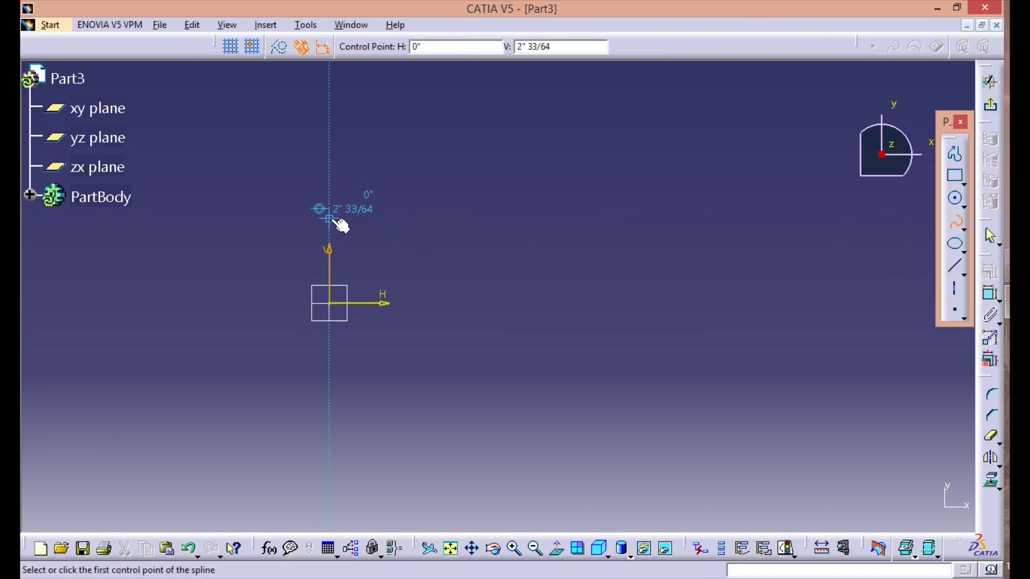
click(329, 235)
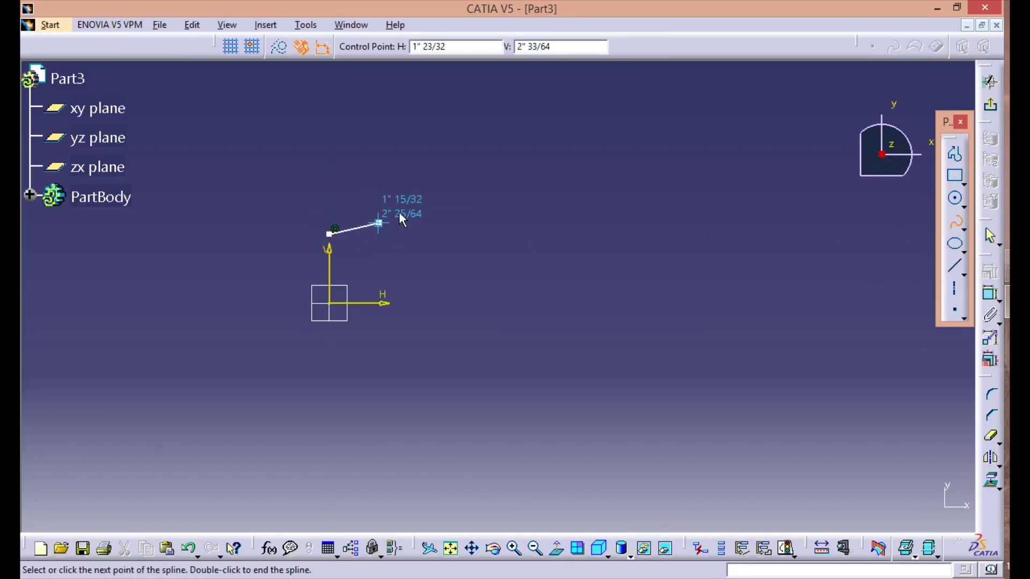
click(411, 204)
click(543, 182)
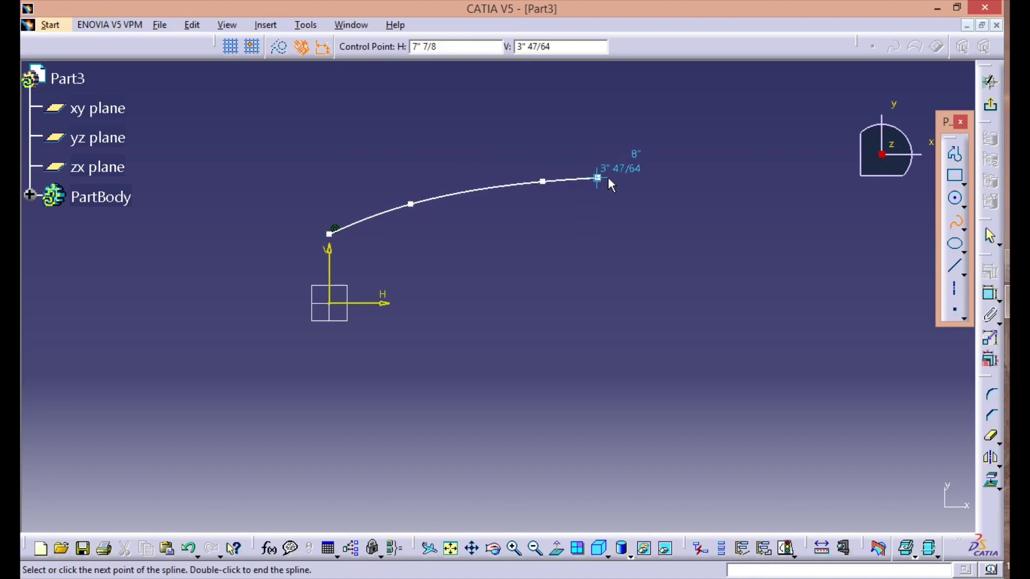
click(711, 182)
click(786, 191)
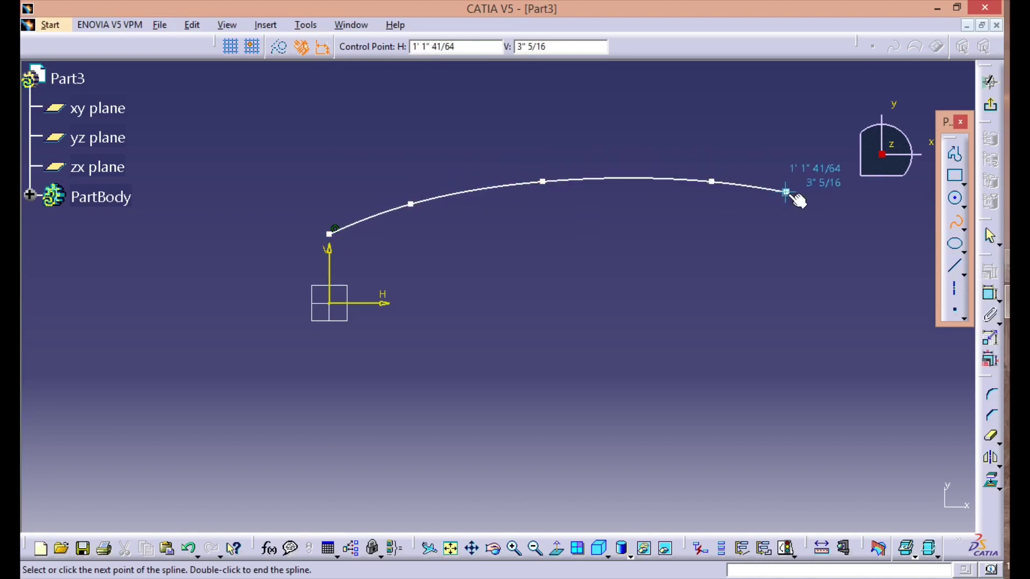
click(863, 210)
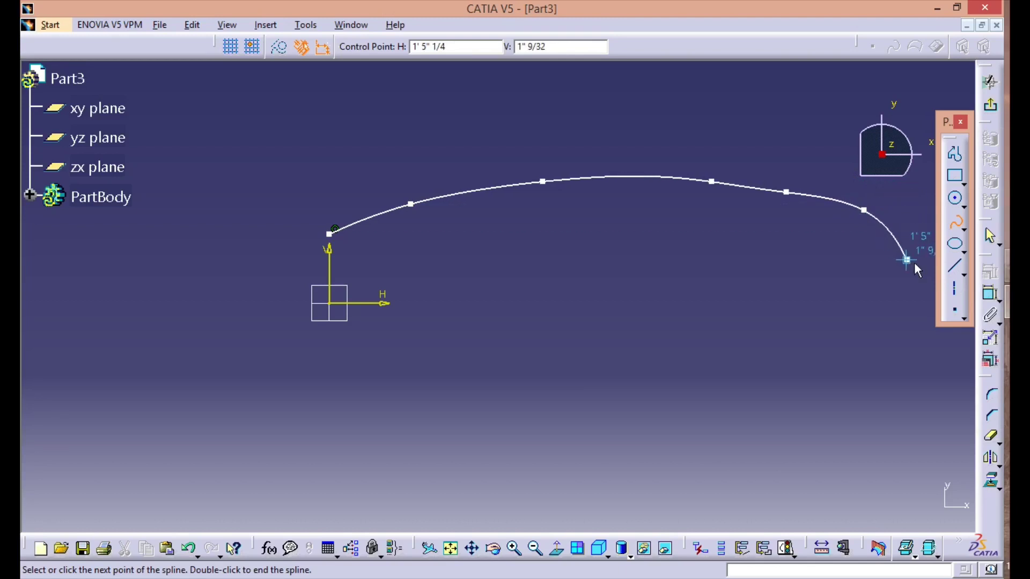
middle_drag(926, 287, 746, 319)
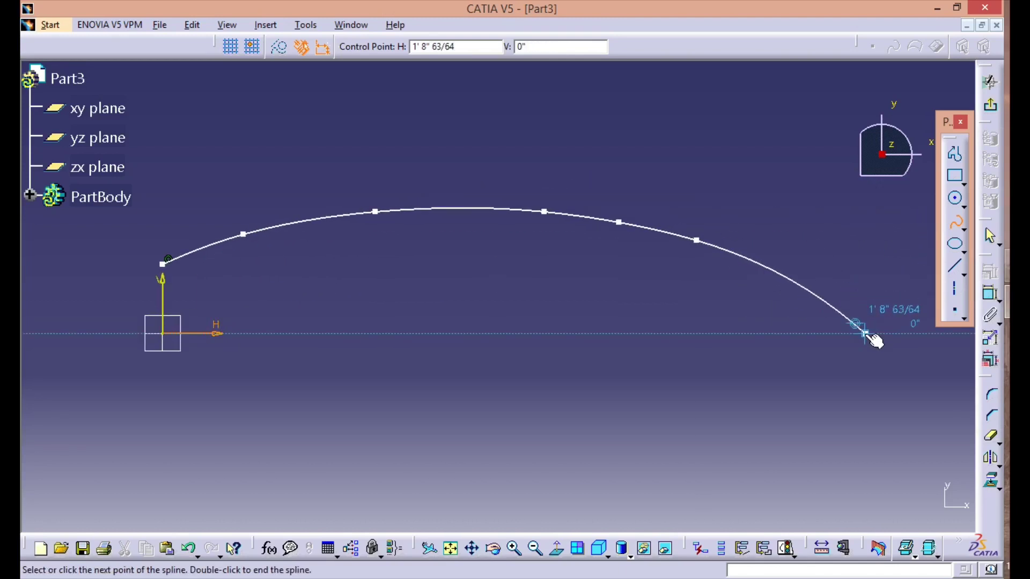
click(875, 338)
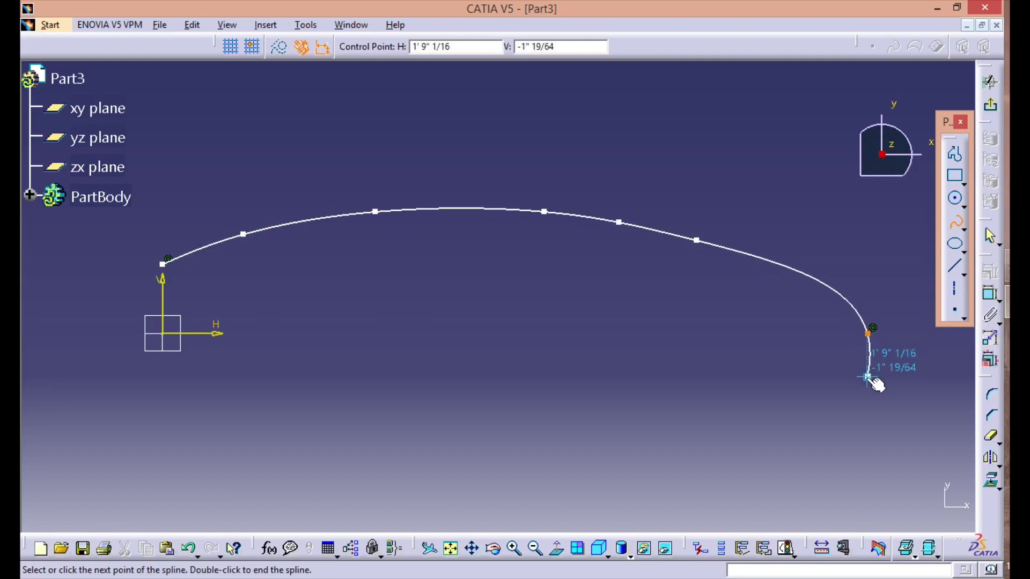
key(Escape)
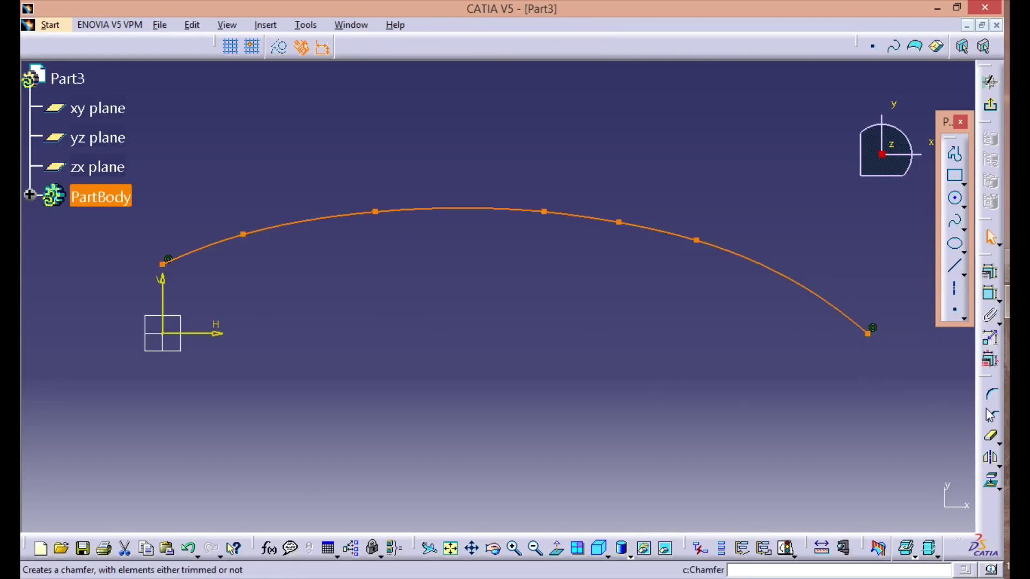
Mirror the spline about the horizontal axis and close the outline's open tail end with a vertical line
click(990, 458)
click(217, 336)
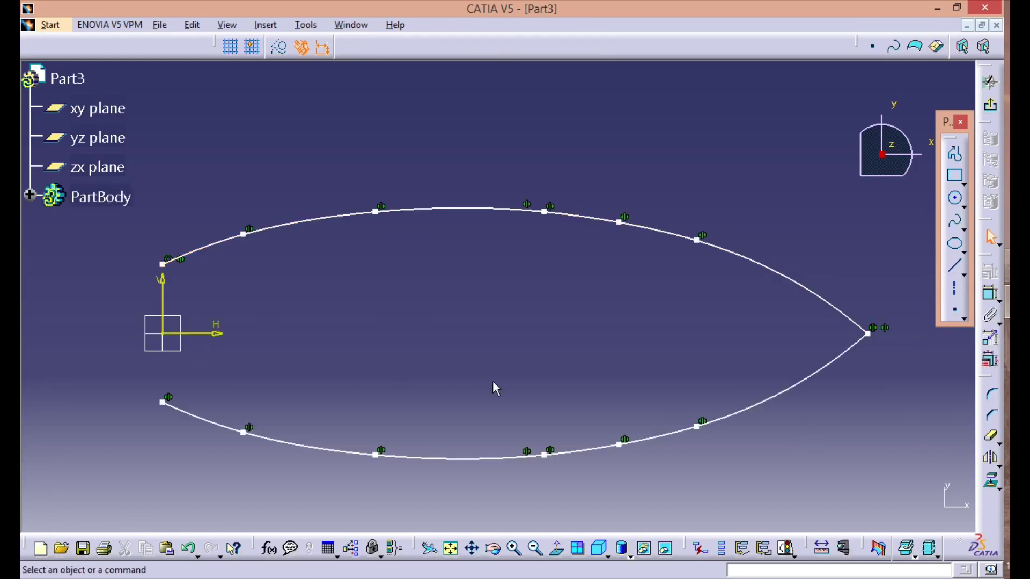
mouse_move(516, 313)
middle_down()
mouse_move(587, 285)
mouse_move(548, 288)
mouse_move(561, 295)
middle_up()
click(955, 266)
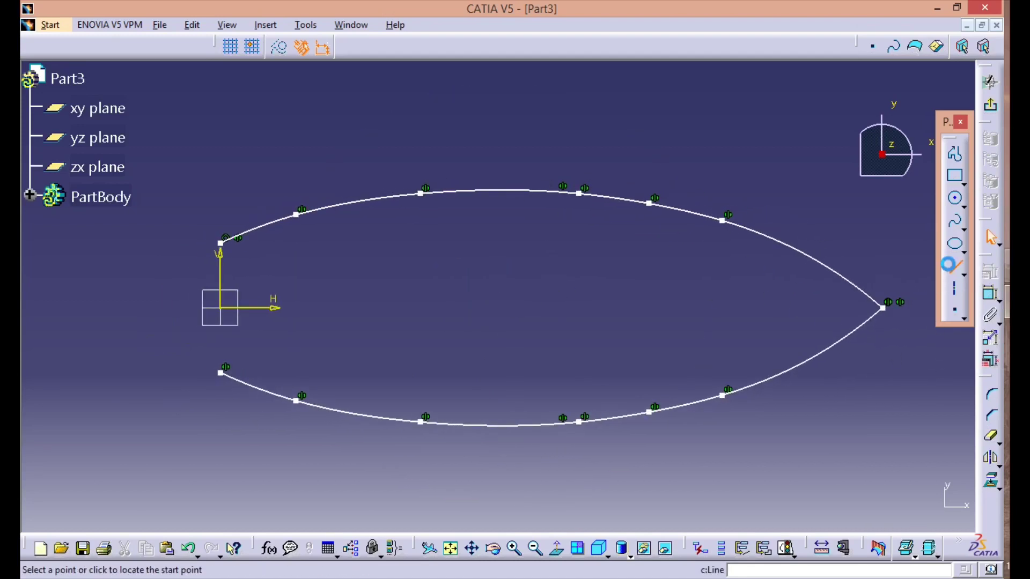
click(221, 243)
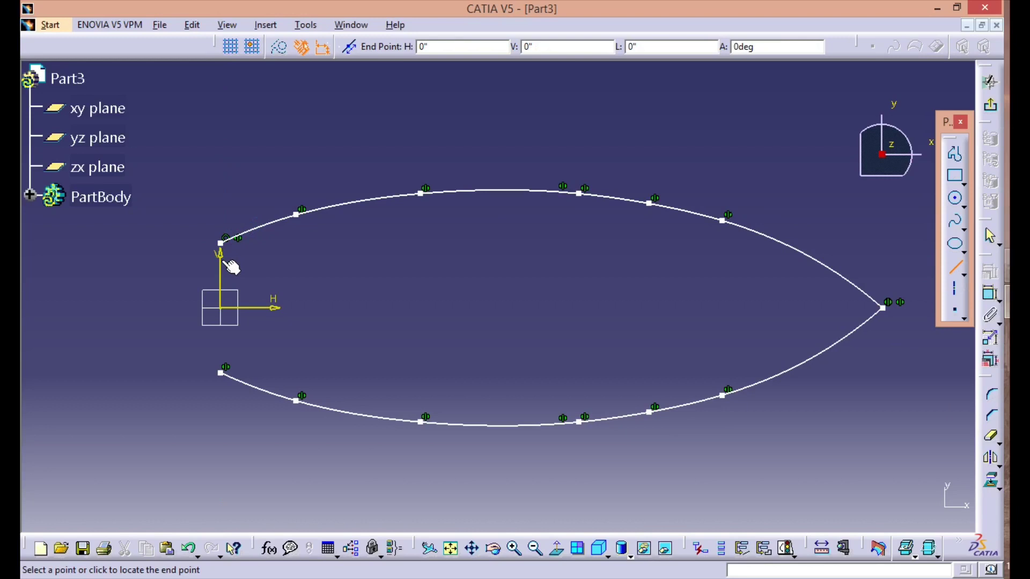
click(220, 372)
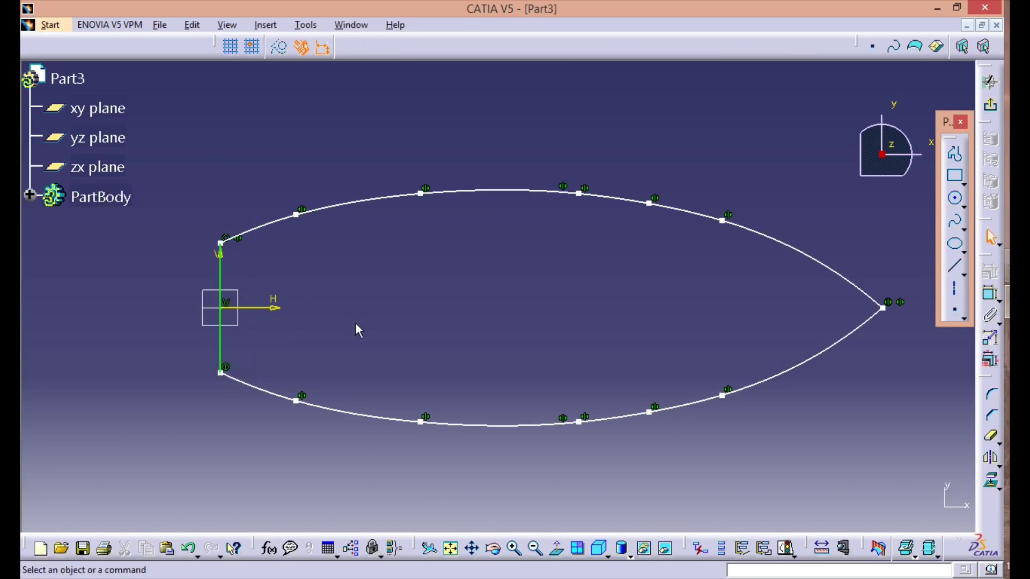
Dimension the vertical tail line and set its length to 6"
mouse_move(410, 310)
middle_down()
mouse_move(411, 329)
mouse_move(396, 299)
mouse_move(374, 307)
middle_up()
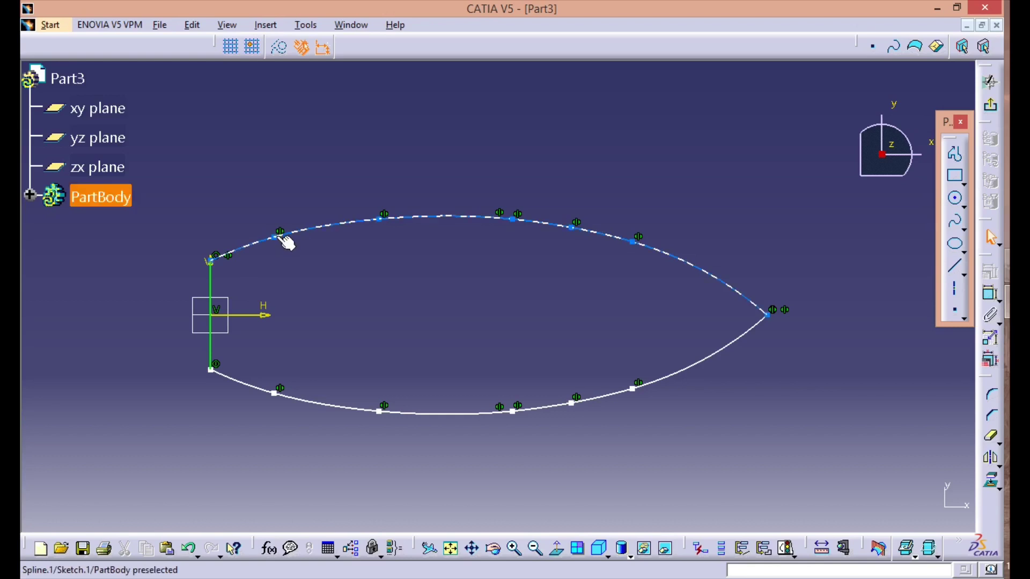
mouse_move(427, 290)
middle_down()
mouse_move(430, 321)
mouse_move(433, 280)
mouse_move(425, 290)
middle_up()
scroll(430, 317, up, 2)
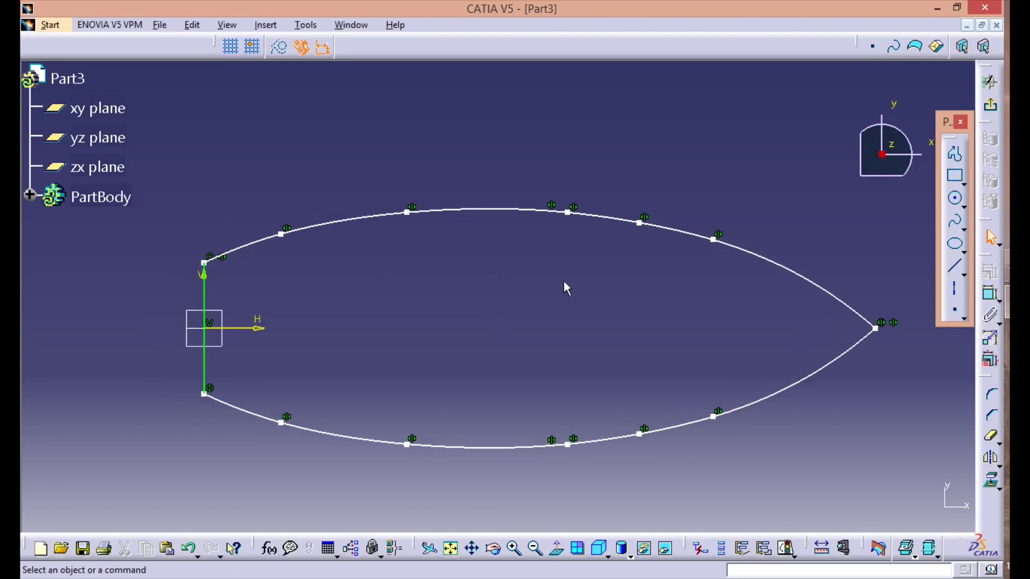
click(991, 294)
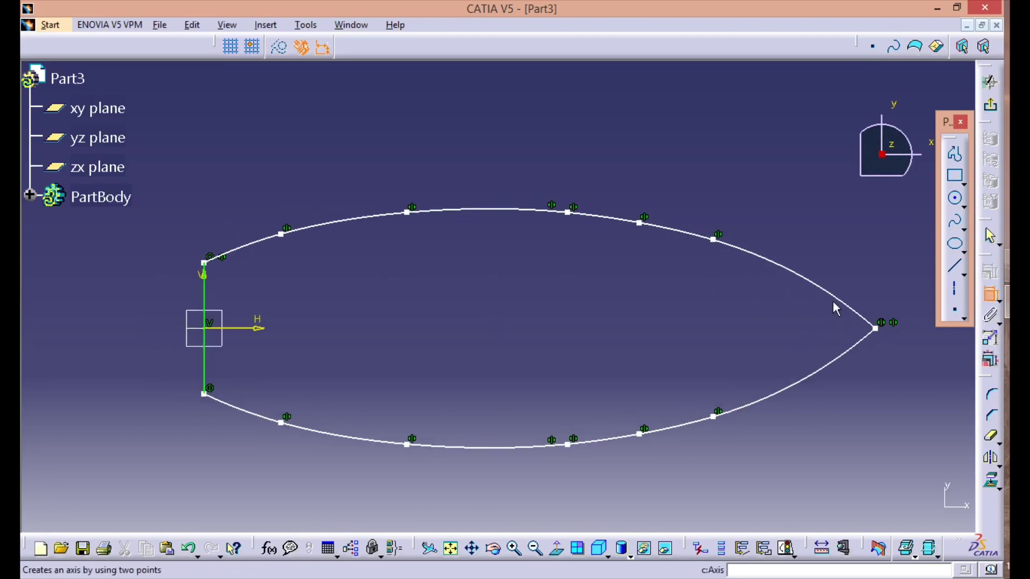
click(210, 299)
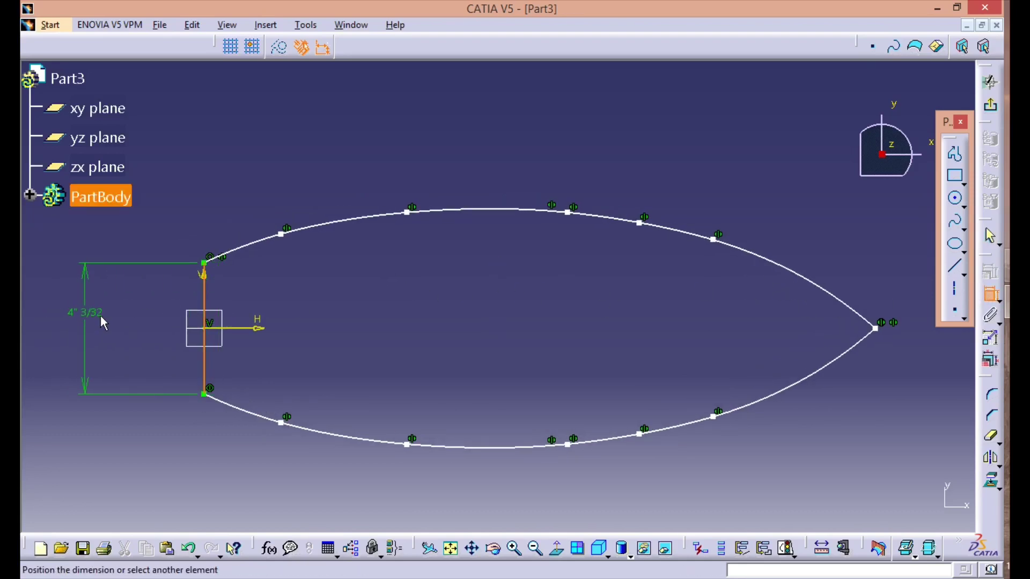
click(105, 326)
double_click(113, 329)
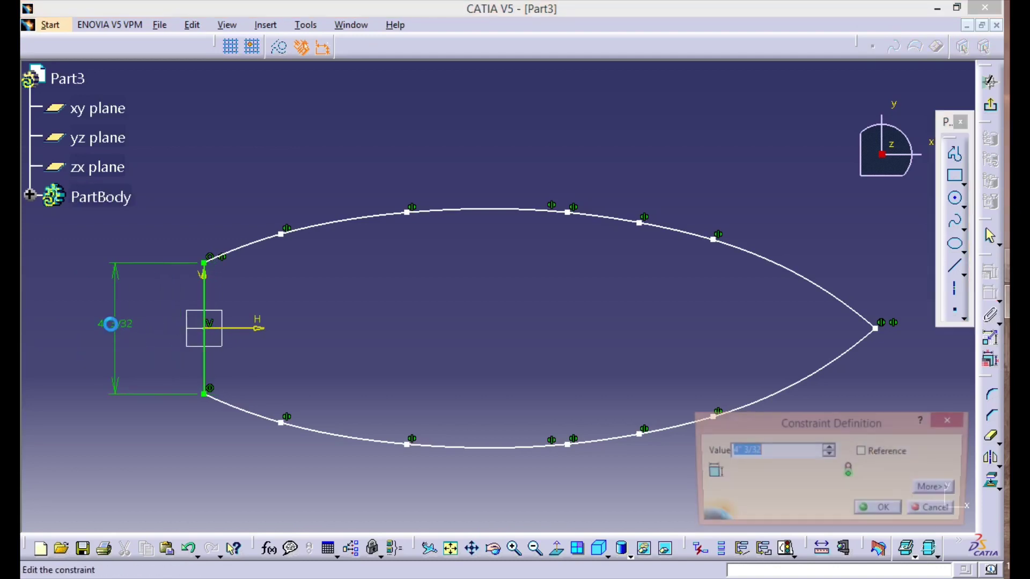
text(6)
key(Return)
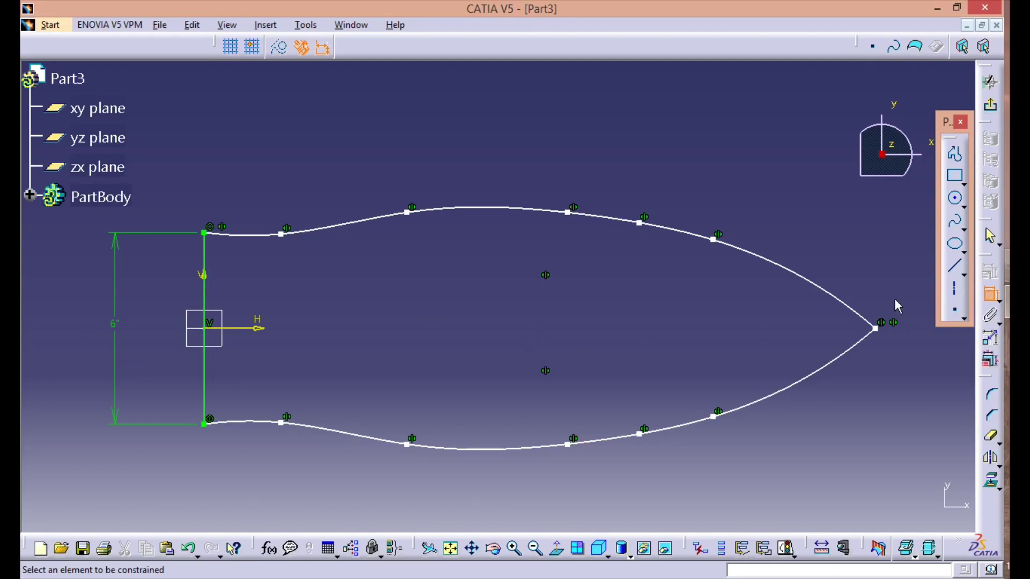
Dimension the distance from the tail line to the outline's nose point and set it to 6' 3"
click(204, 268)
click(876, 331)
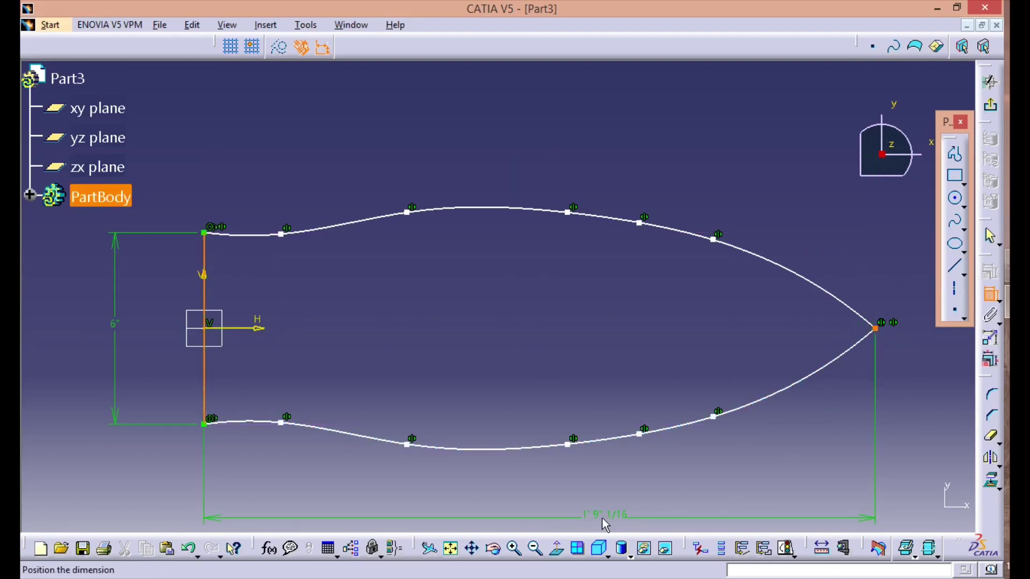
click(585, 491)
double_click(585, 493)
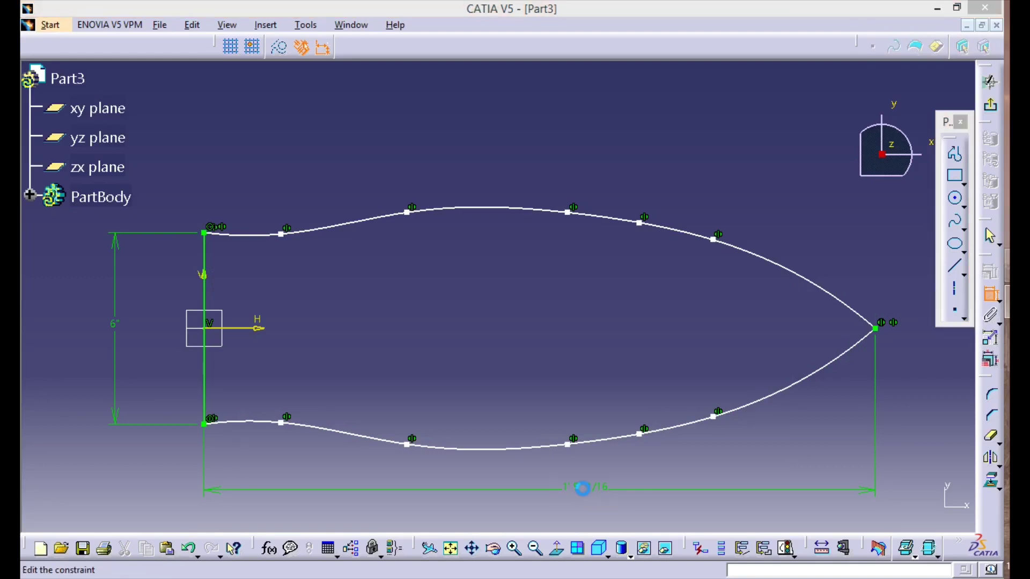
text(6)
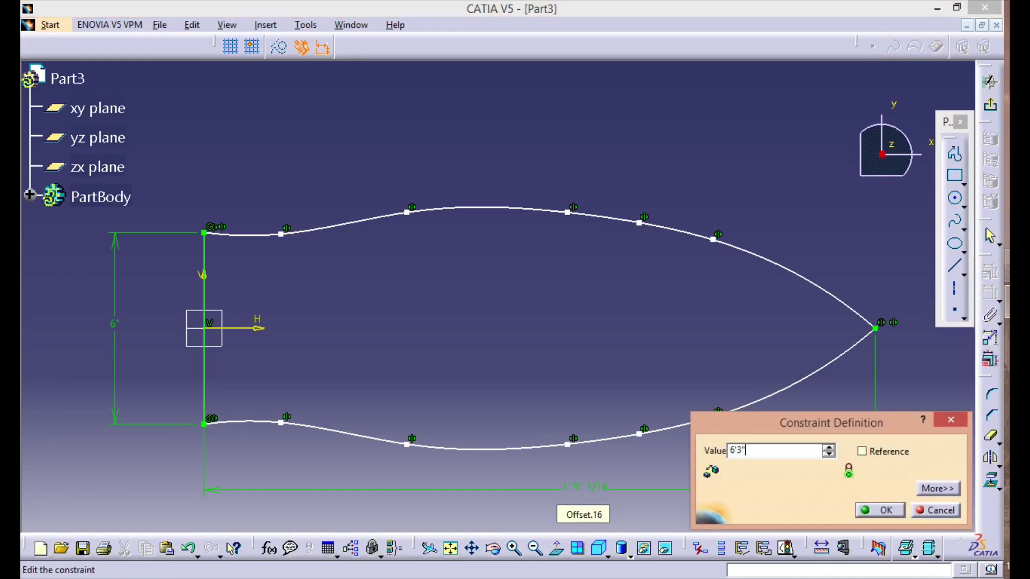
text('3")
key(Return)
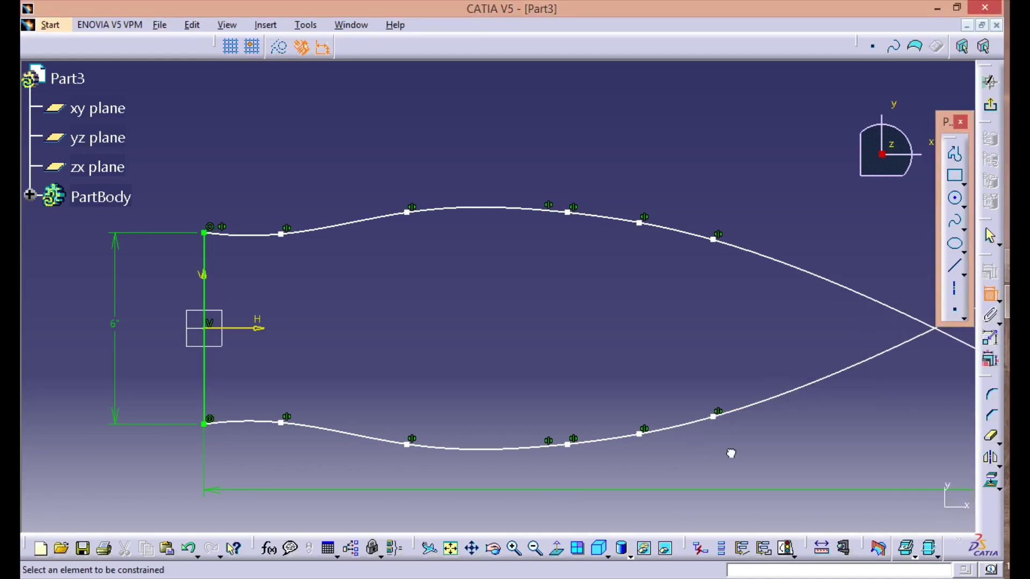
mouse_move(733, 460)
middle_down()
mouse_move(751, 515)
mouse_move(465, 455)
mouse_move(476, 470)
mouse_move(536, 487)
mouse_move(547, 531)
middle_up()
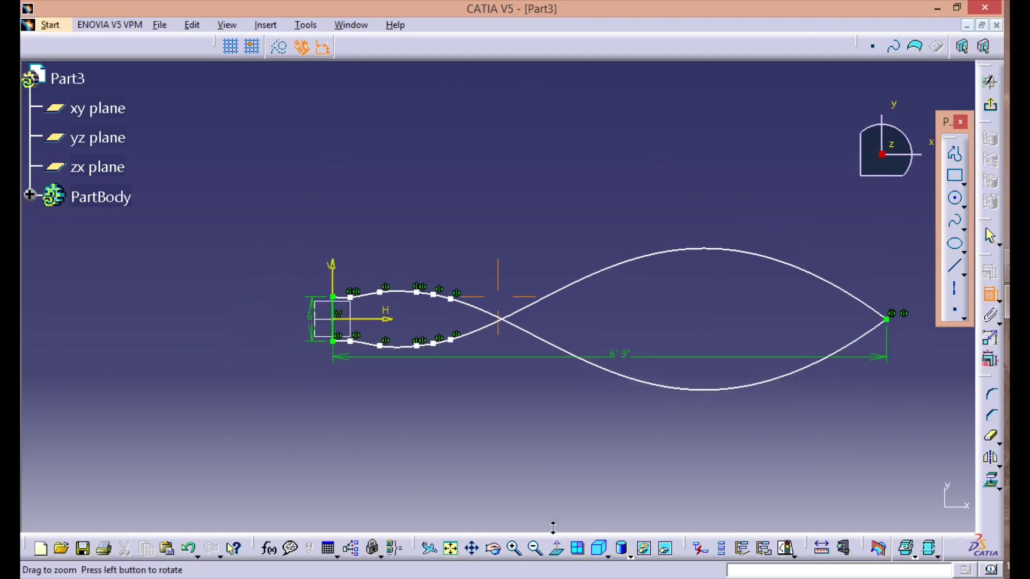
Re-enter 6' 3" as the value of the outline's overall length dimension
click(453, 299)
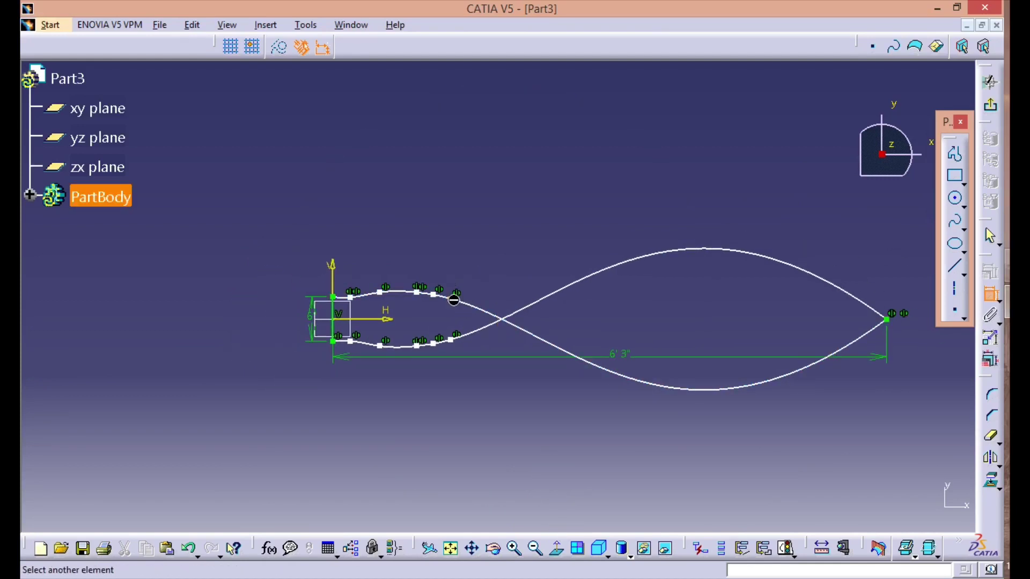
click(487, 319)
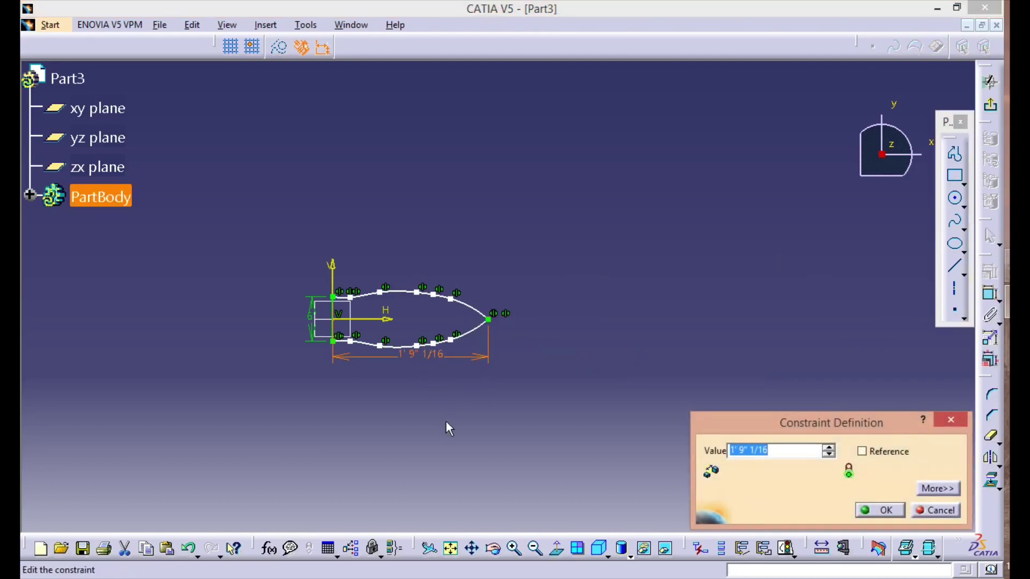
text(6'3)
key(Return)
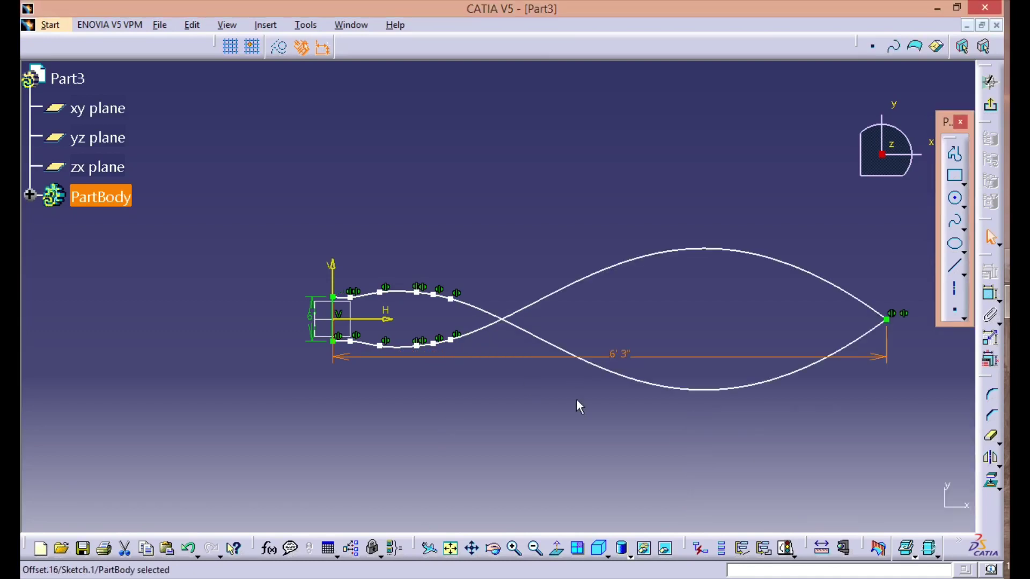
click(593, 485)
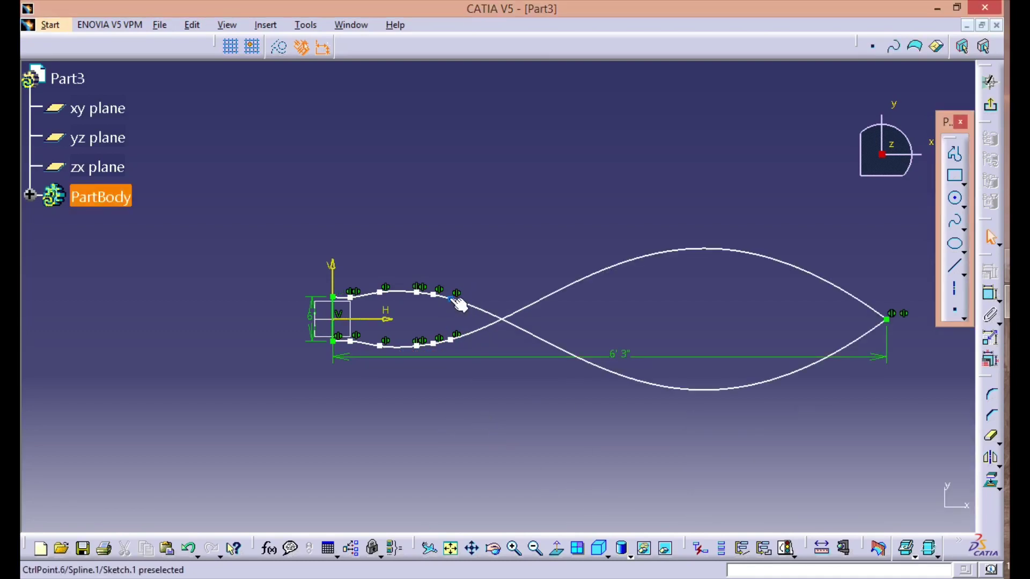
Reshape the upper spline by spreading its inner control points along the board's length, and move the length dimension clear below the outline
drag(458, 304, 769, 289)
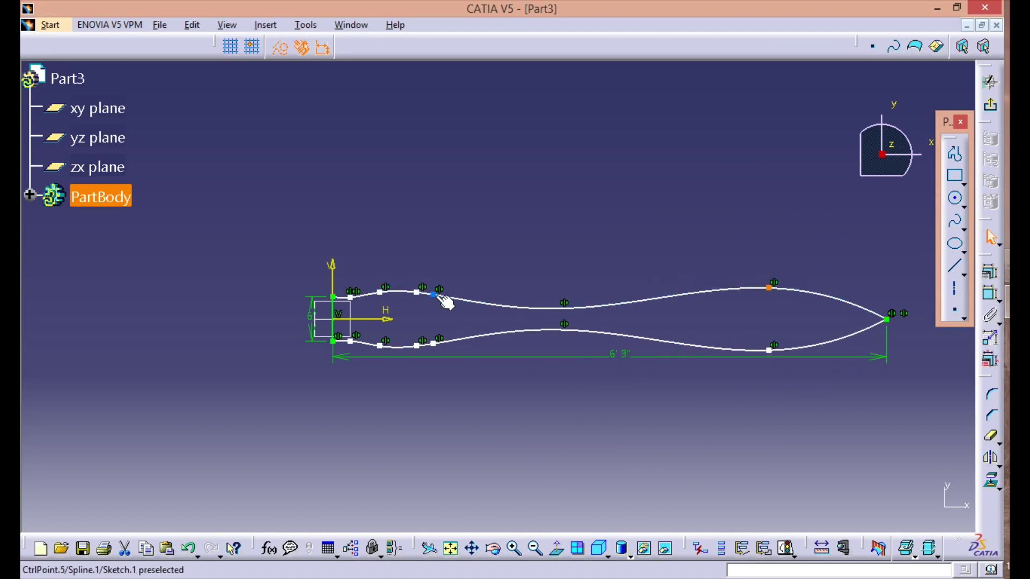
drag(435, 295, 682, 262)
drag(421, 294, 484, 266)
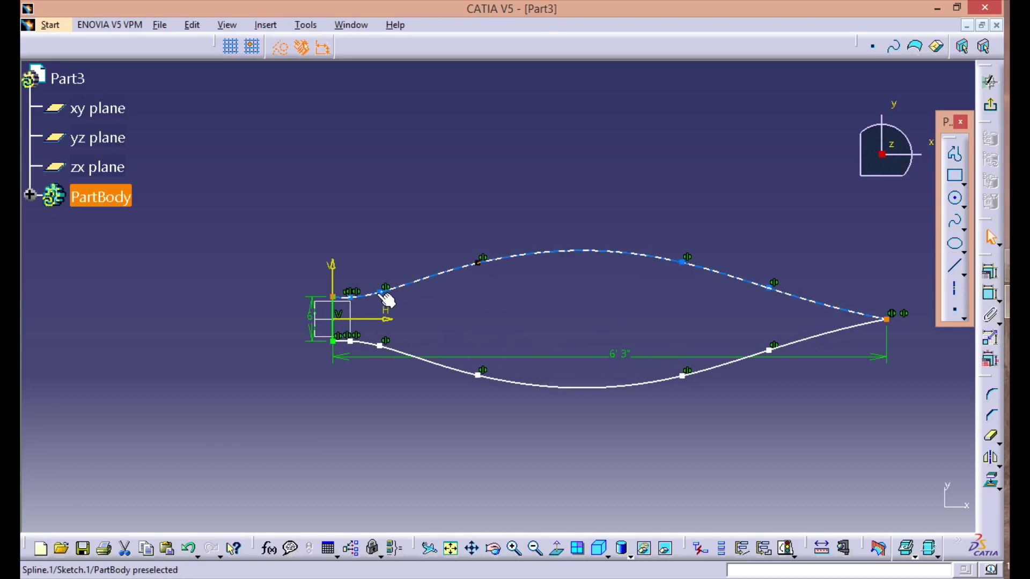
drag(382, 294, 415, 291)
middle_drag(691, 443, 548, 430)
drag(734, 334, 744, 399)
middle_drag(421, 485, 504, 482)
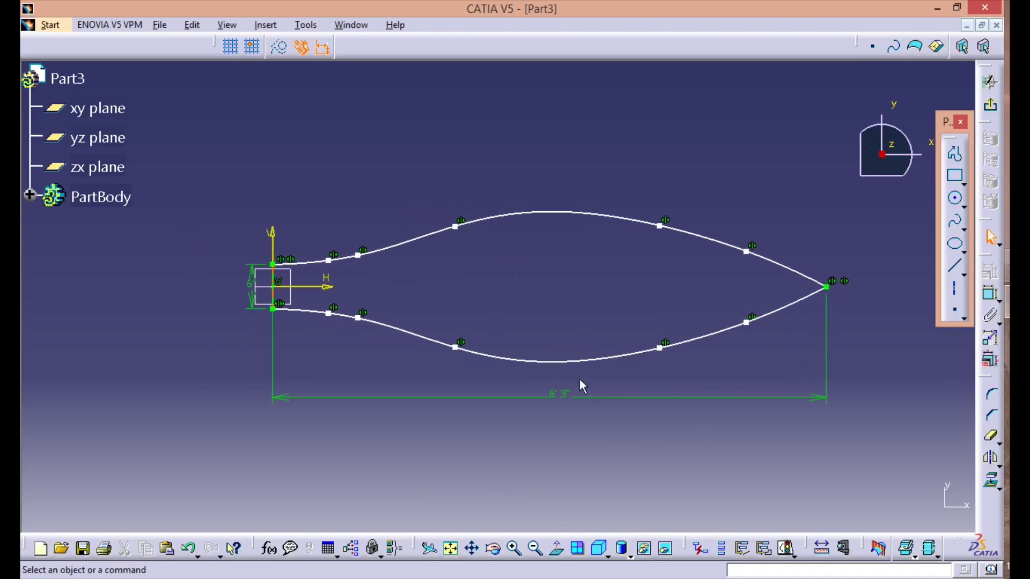
Dimension the heights of the upper spline's second and third points from the tail above the horizontal axis
click(991, 294)
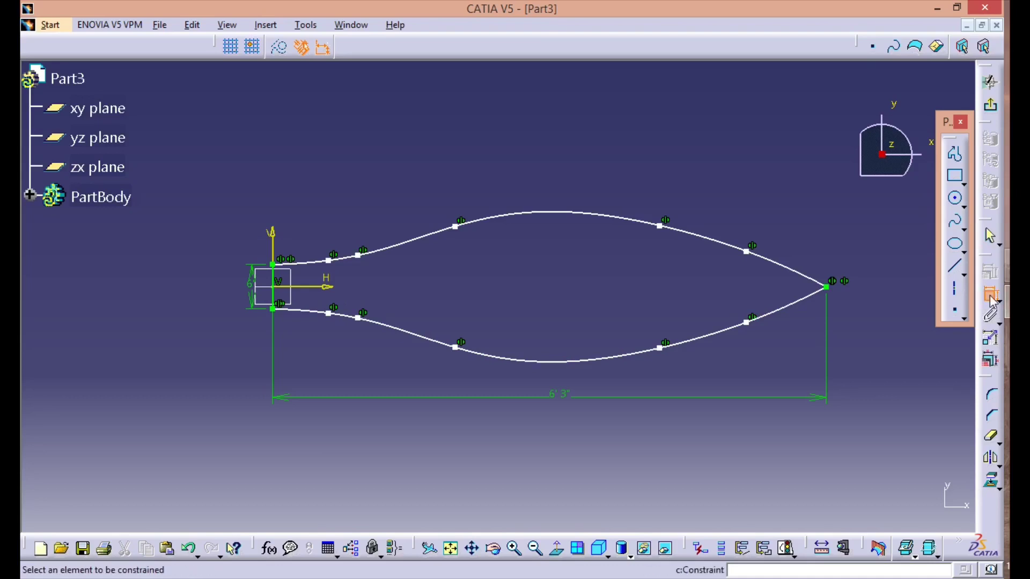
click(333, 263)
click(331, 287)
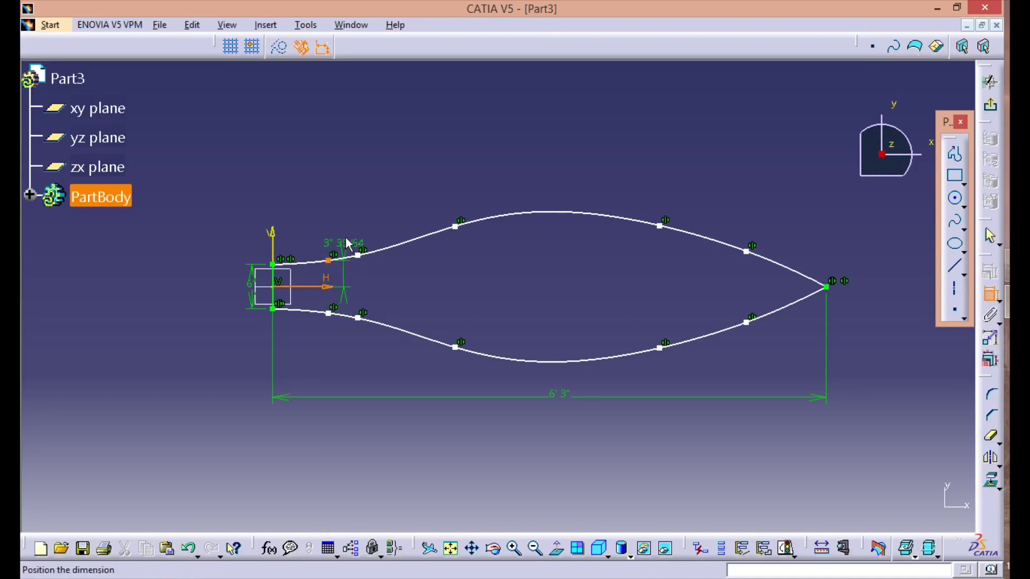
click(342, 200)
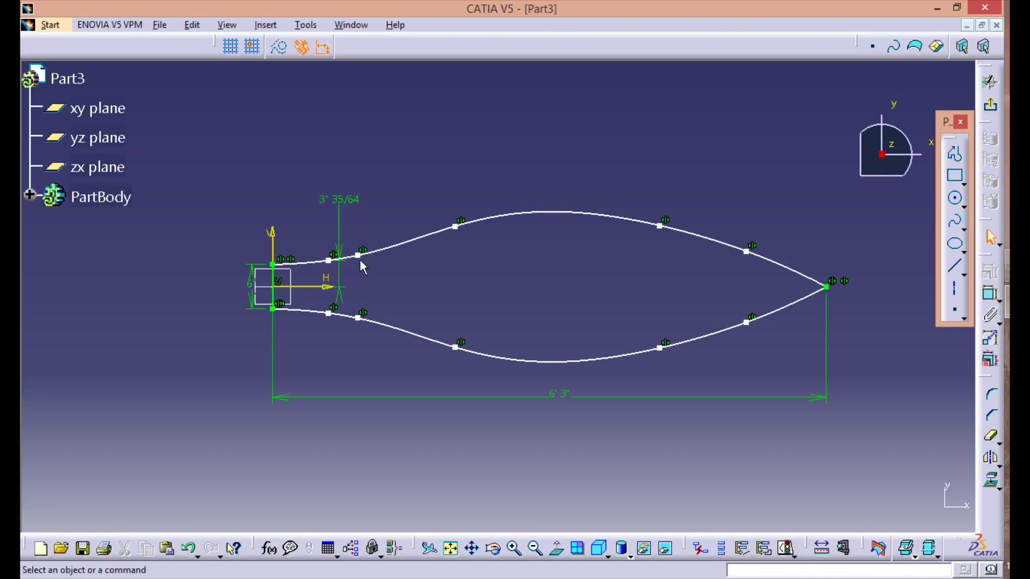
click(327, 286)
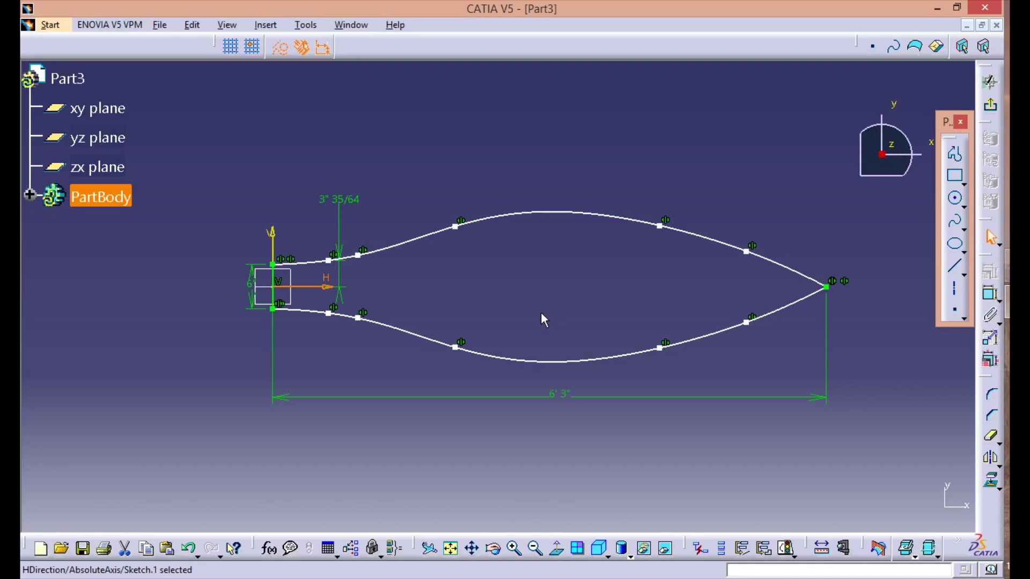
click(991, 294)
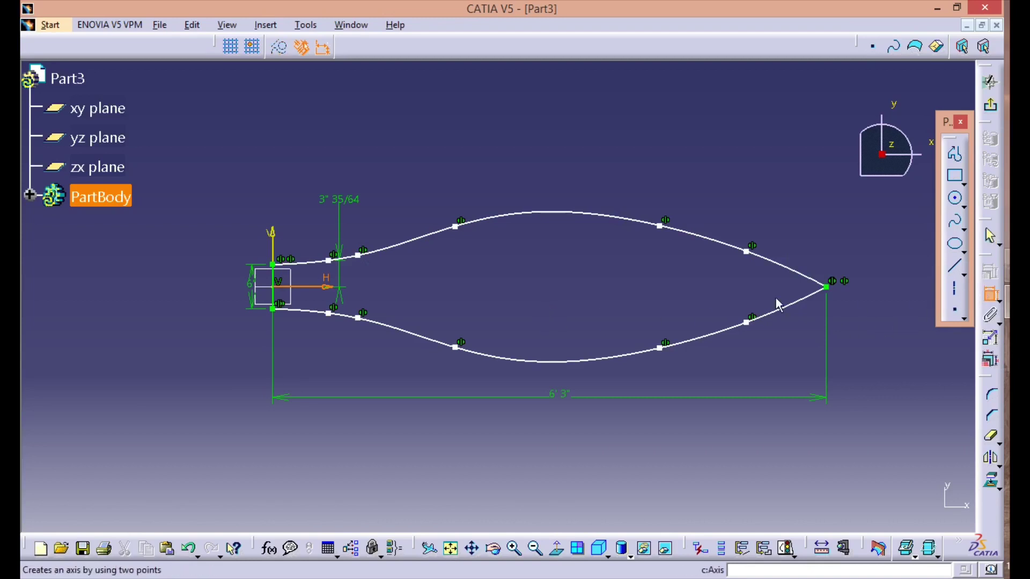
click(991, 338)
click(358, 256)
click(322, 287)
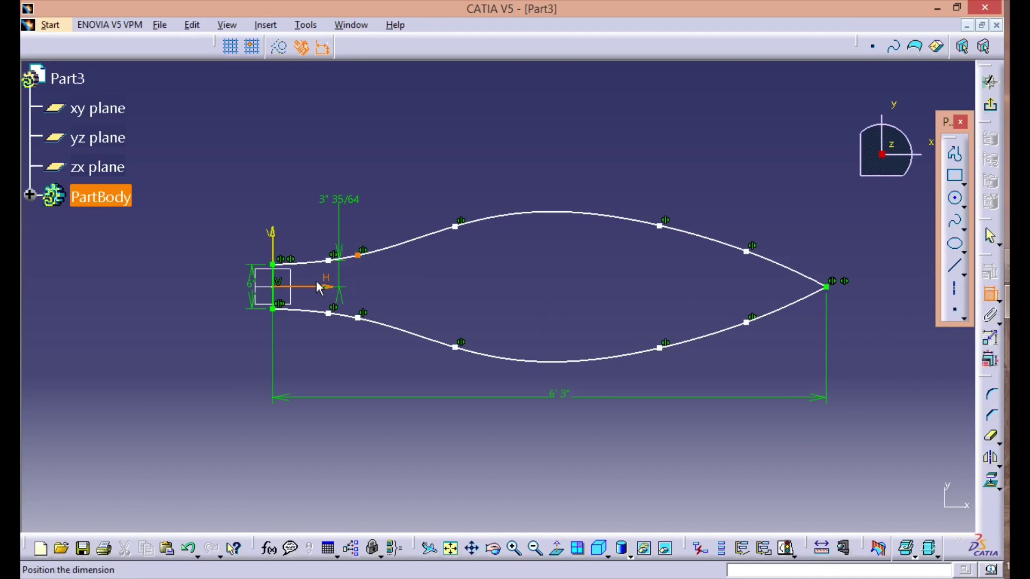
click(386, 195)
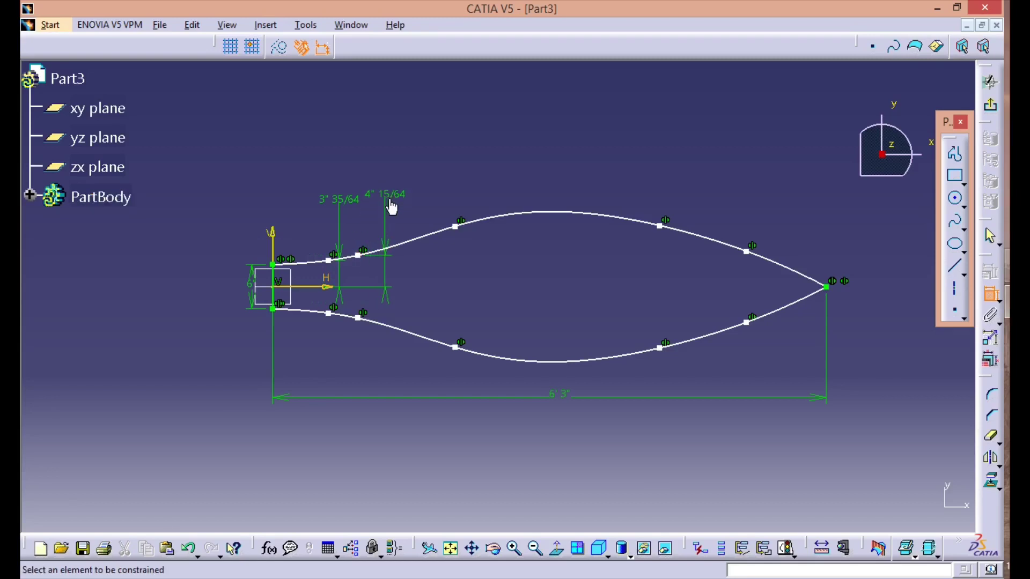
Dimension the width between the upper spline's fourth point and its mirrored counterpart
click(456, 226)
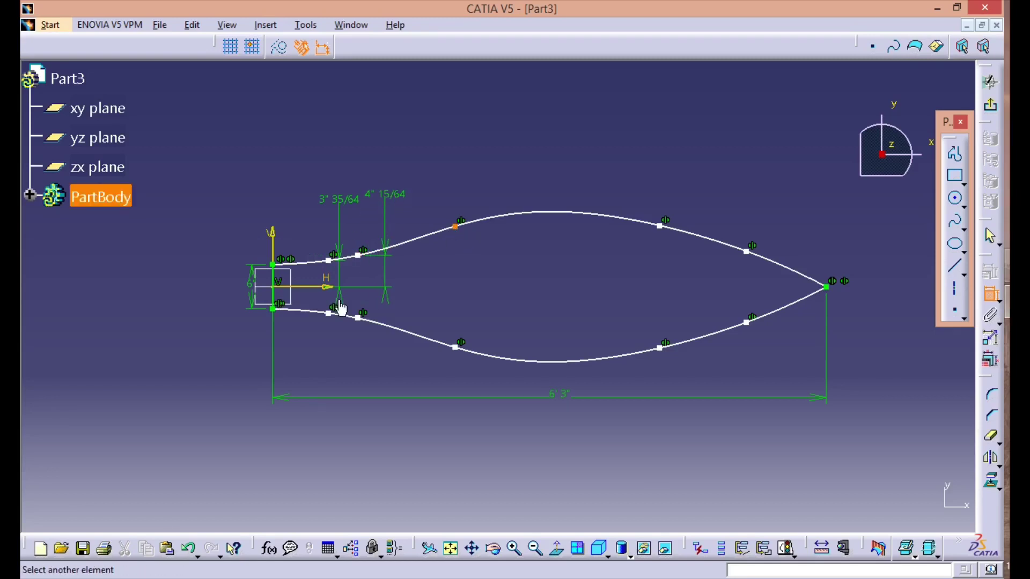
click(459, 349)
click(475, 163)
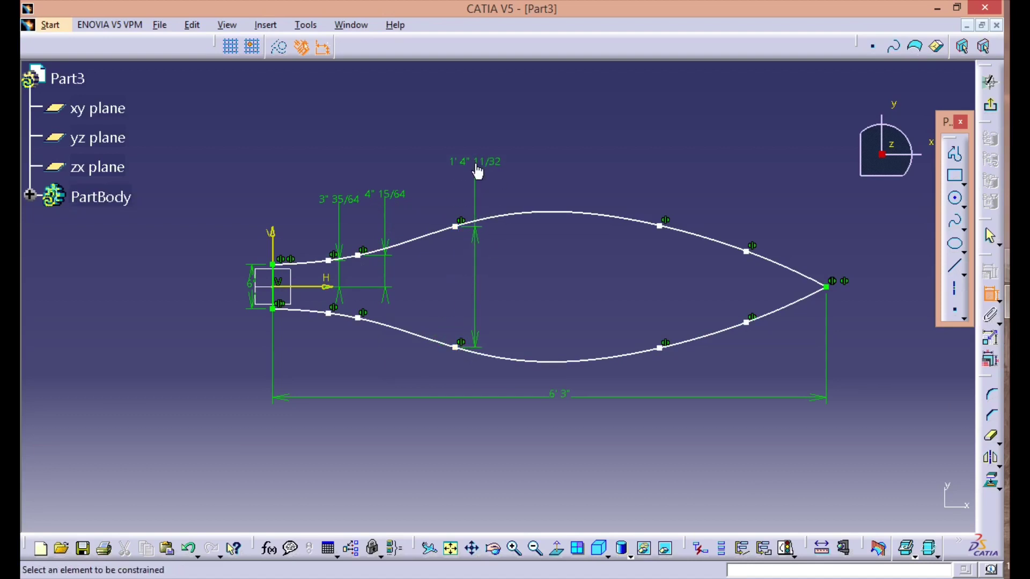
Dimension the heights of the upper spline's two inner points nearest the nose above the horizontal axis
click(667, 229)
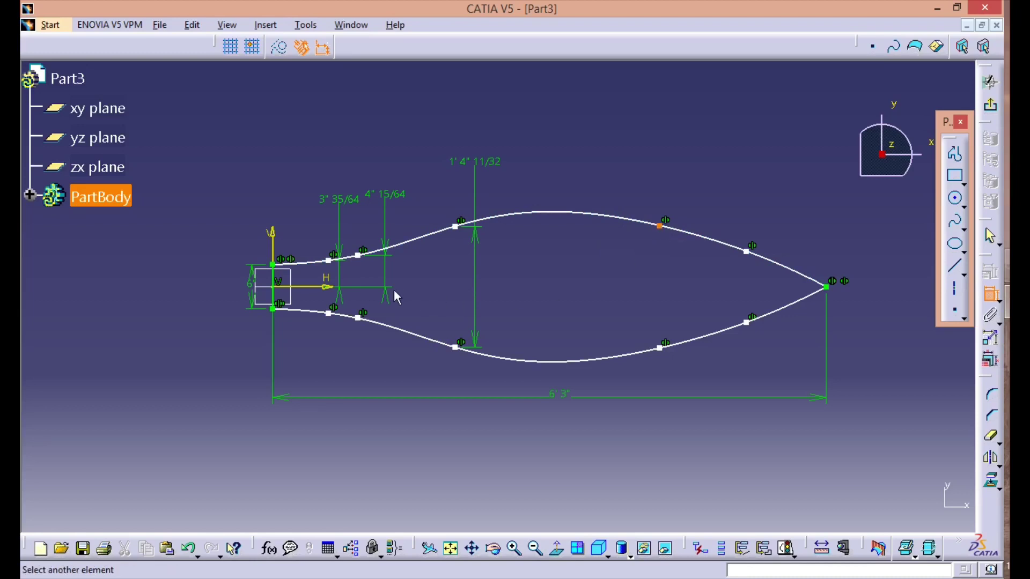
click(322, 287)
click(686, 157)
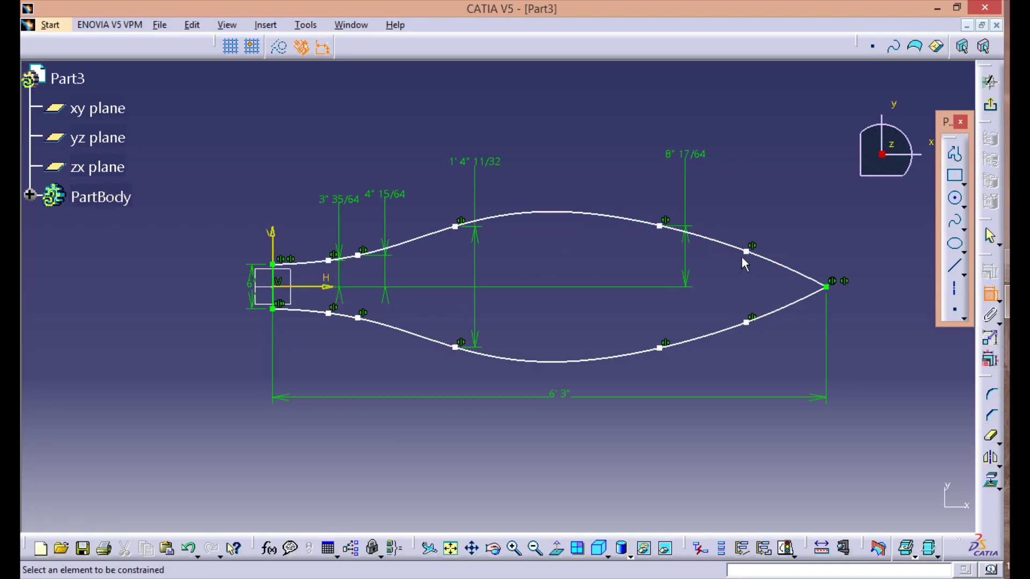
click(747, 252)
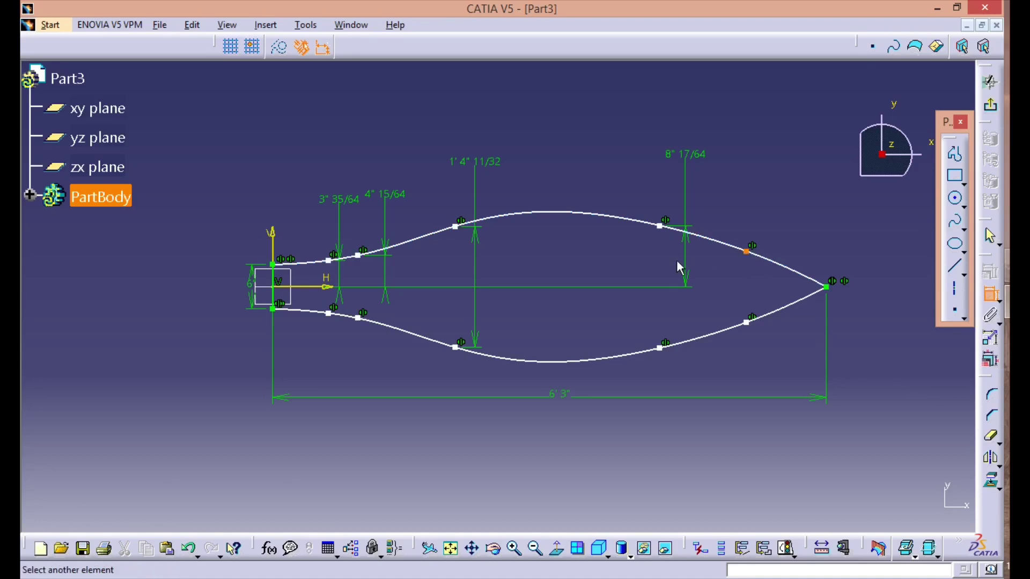
click(336, 288)
click(777, 178)
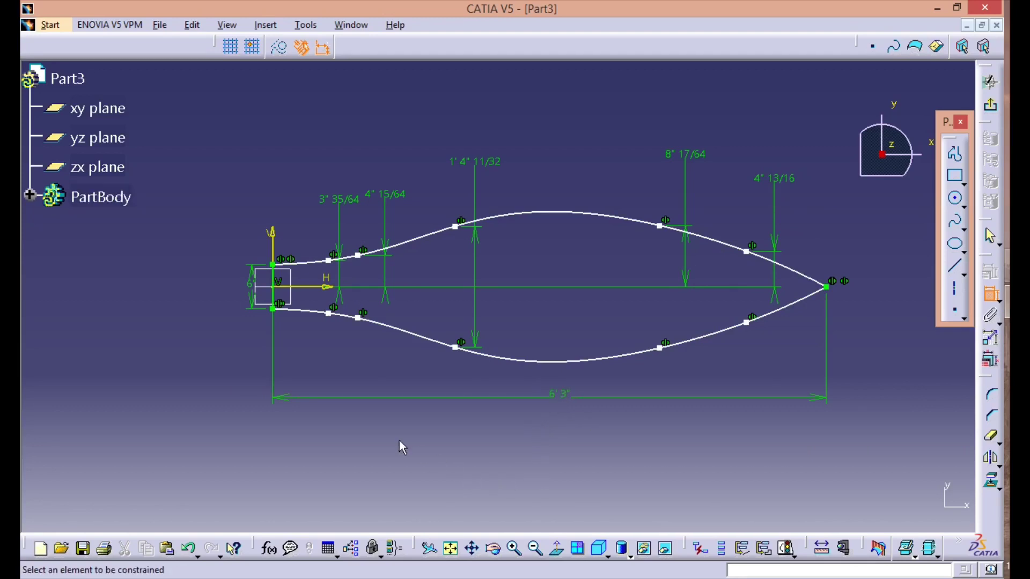
Dimension the horizontal distances of the upper spline's second and third points from the vertical axis
click(329, 262)
click(273, 237)
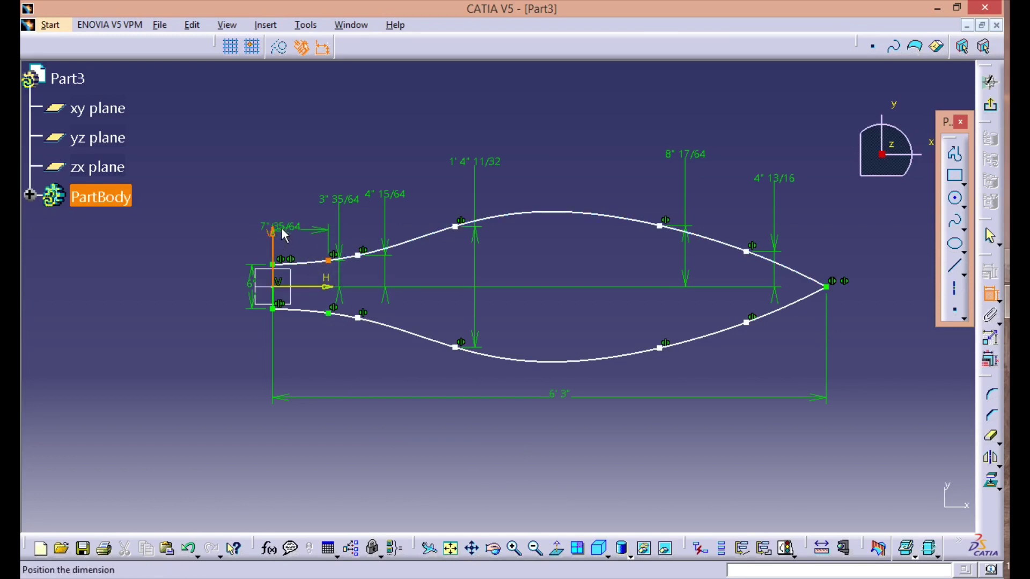
click(305, 159)
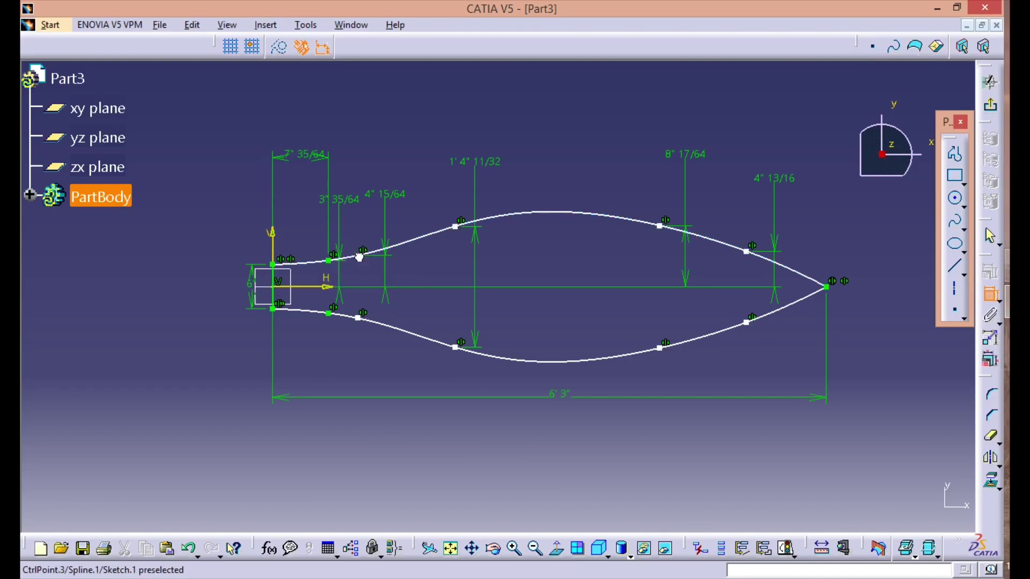
click(357, 256)
click(273, 236)
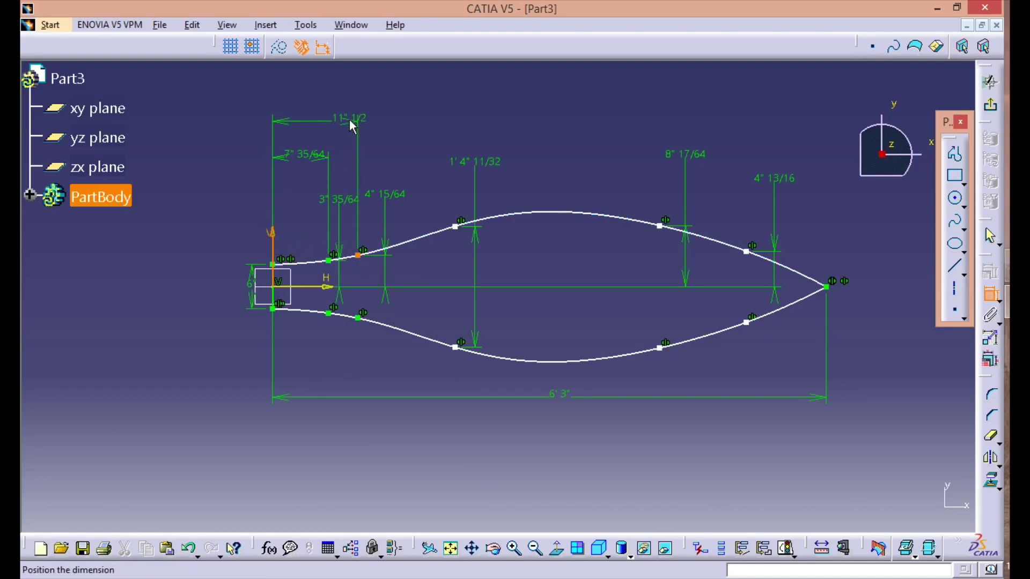
click(332, 124)
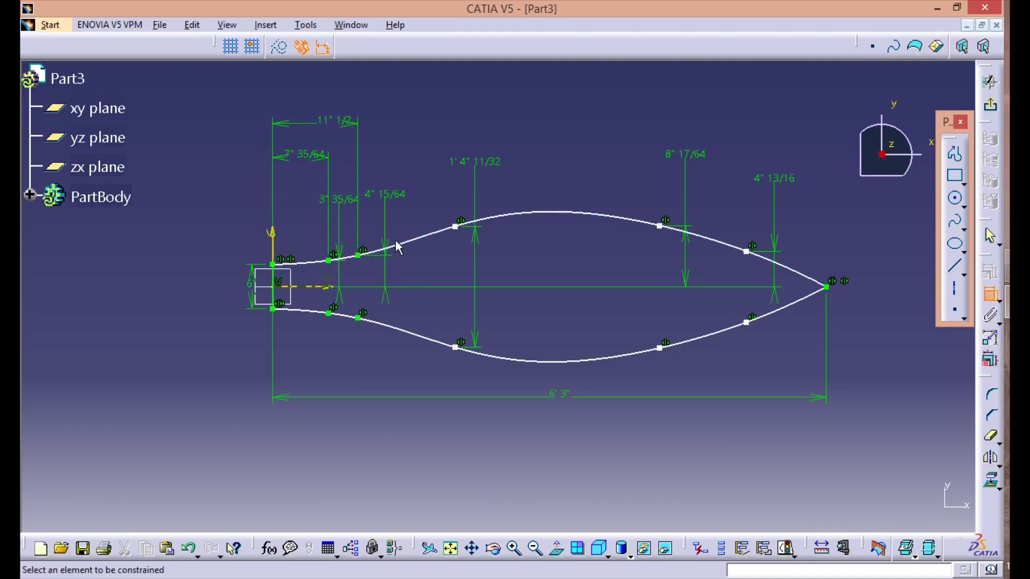
Dimension the horizontal distance between the upper spline's tail endpoint and its fourth point, placing it above the outline
click(455, 227)
click(280, 271)
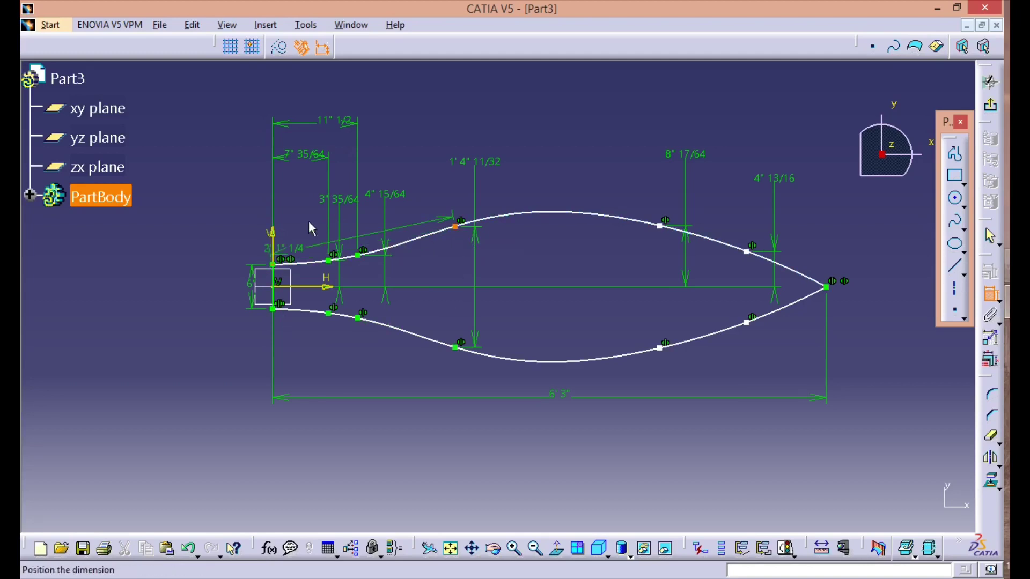
right_click(377, 103)
click(405, 161)
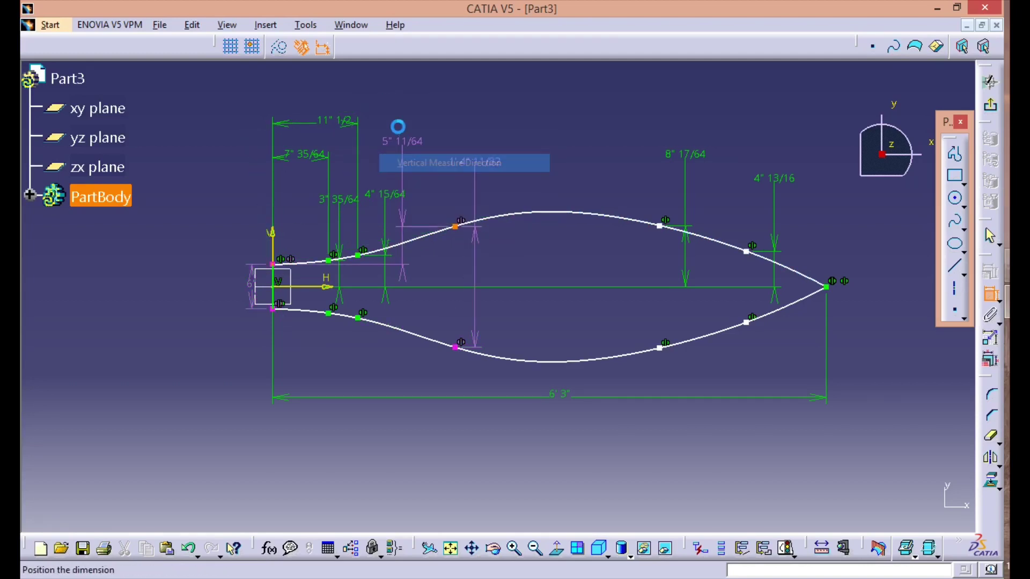
right_click(410, 113)
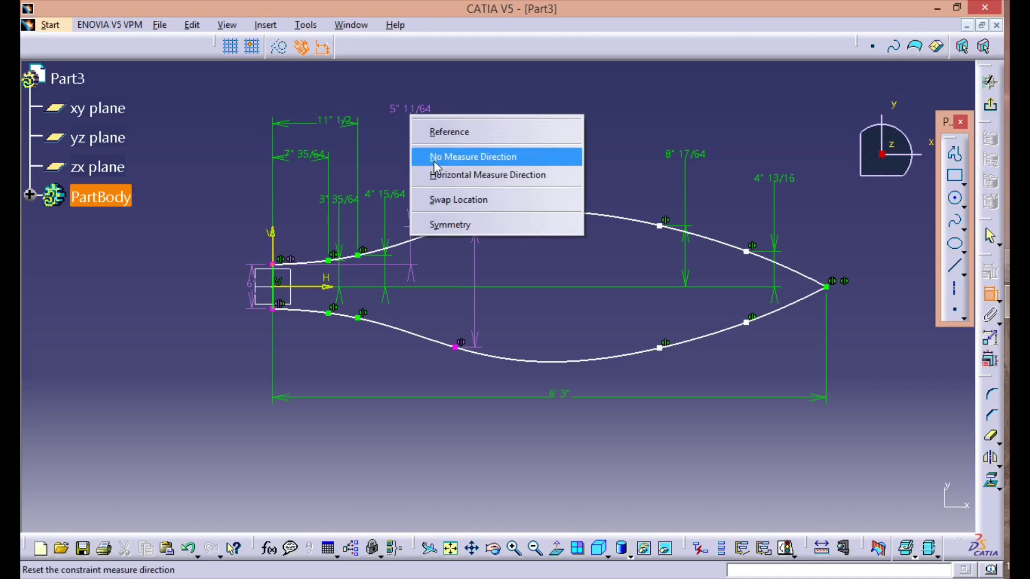
click(429, 174)
click(400, 96)
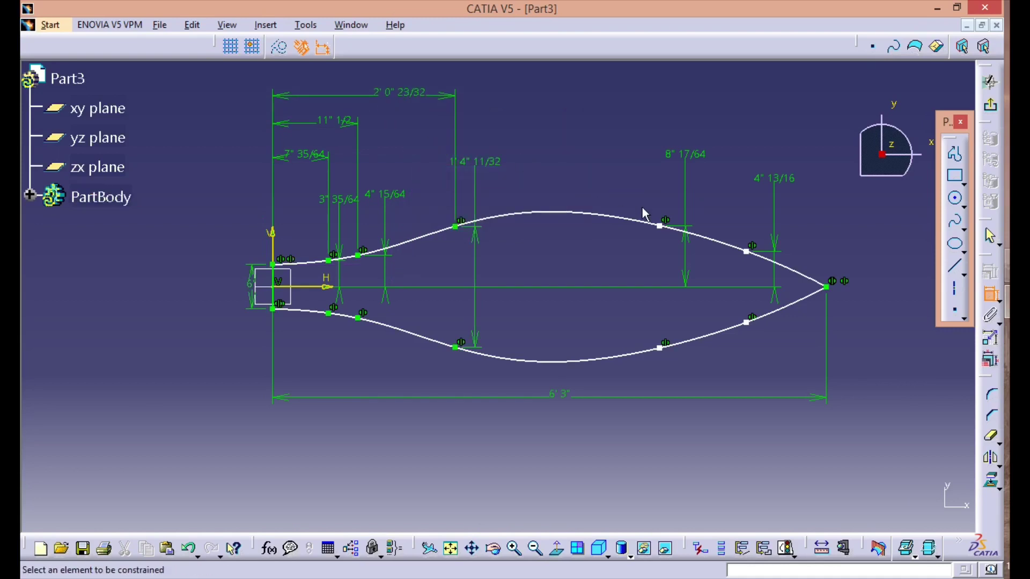
Dimension the horizontal distances of the upper spline's two inner points nearest the nose from the vertical axis
click(662, 227)
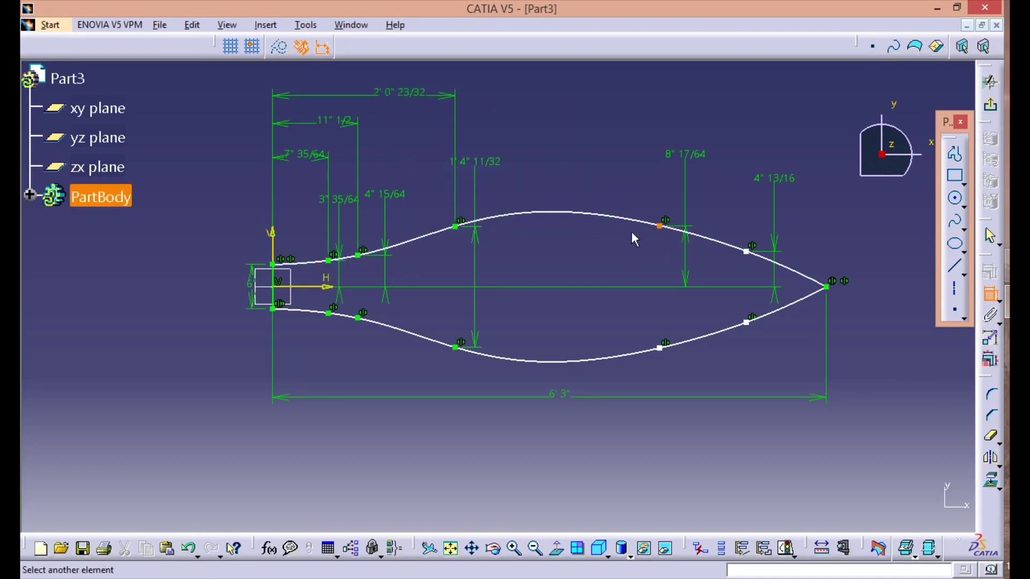
click(274, 234)
click(555, 74)
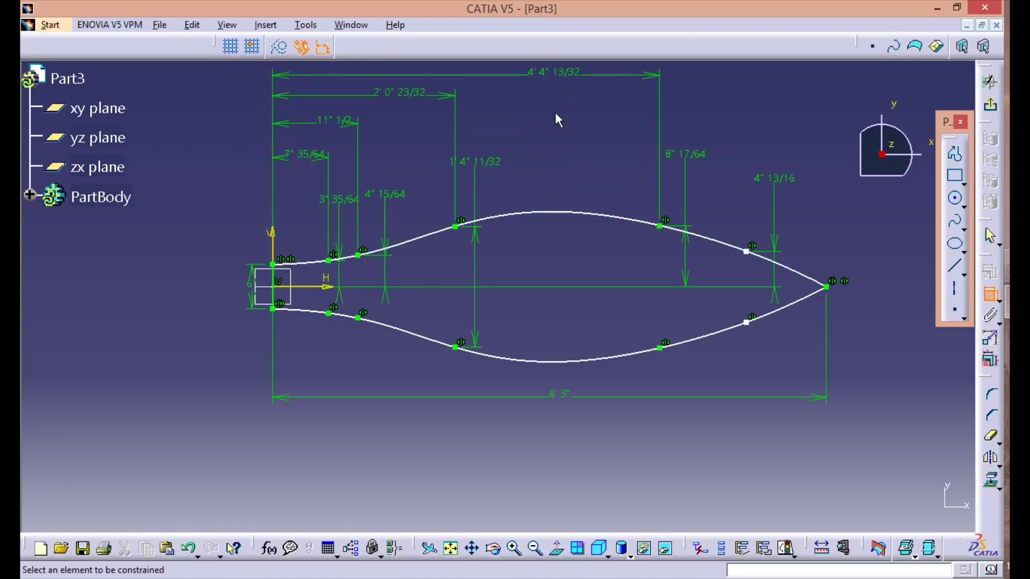
middle_drag(555, 112, 501, 197)
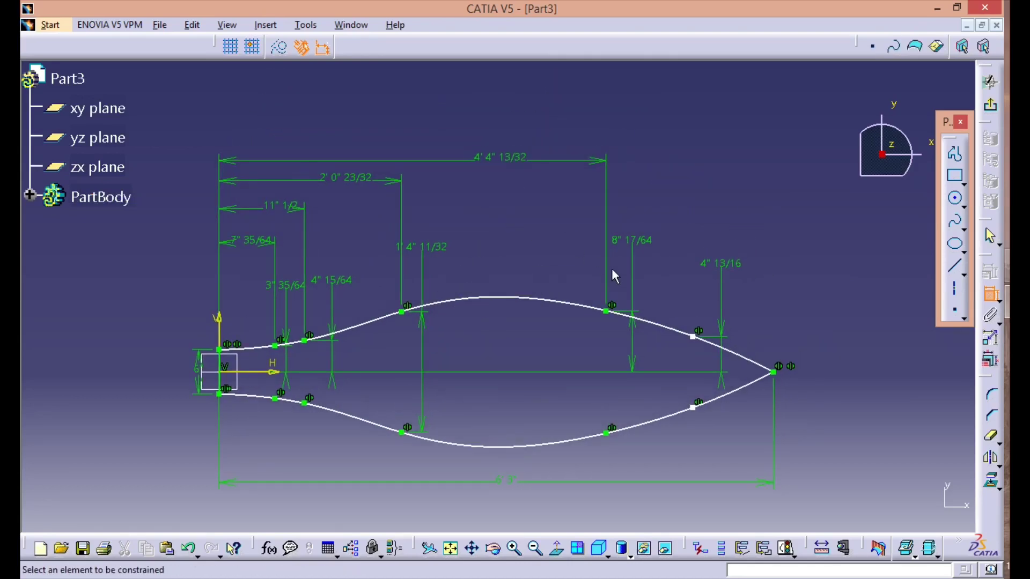
click(693, 337)
click(220, 325)
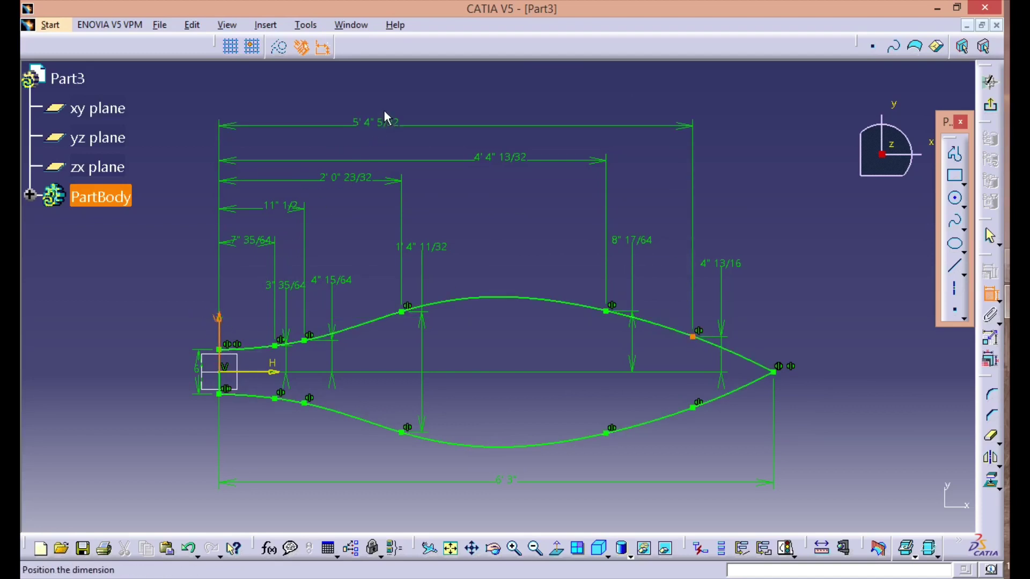
click(385, 110)
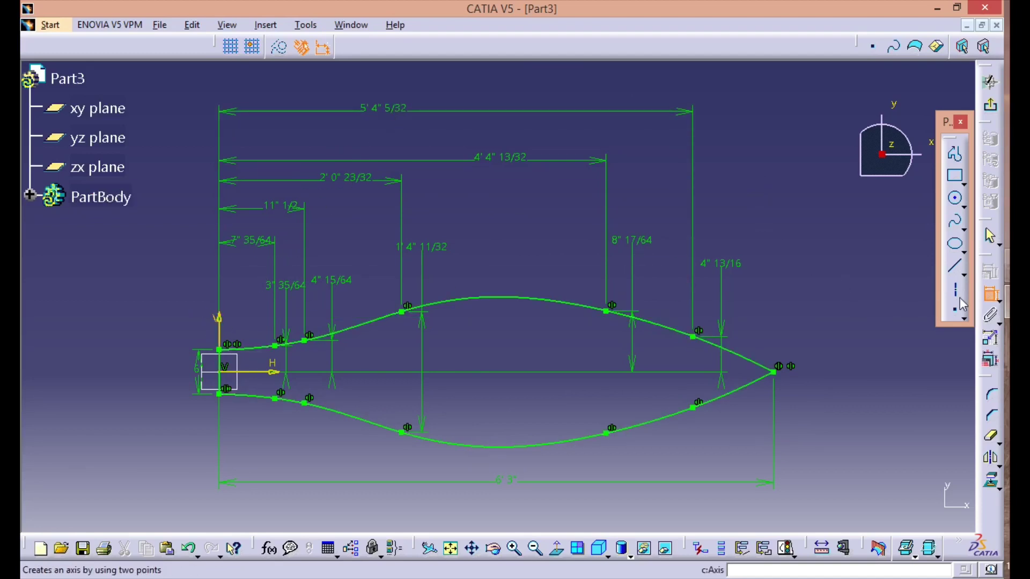
click(992, 294)
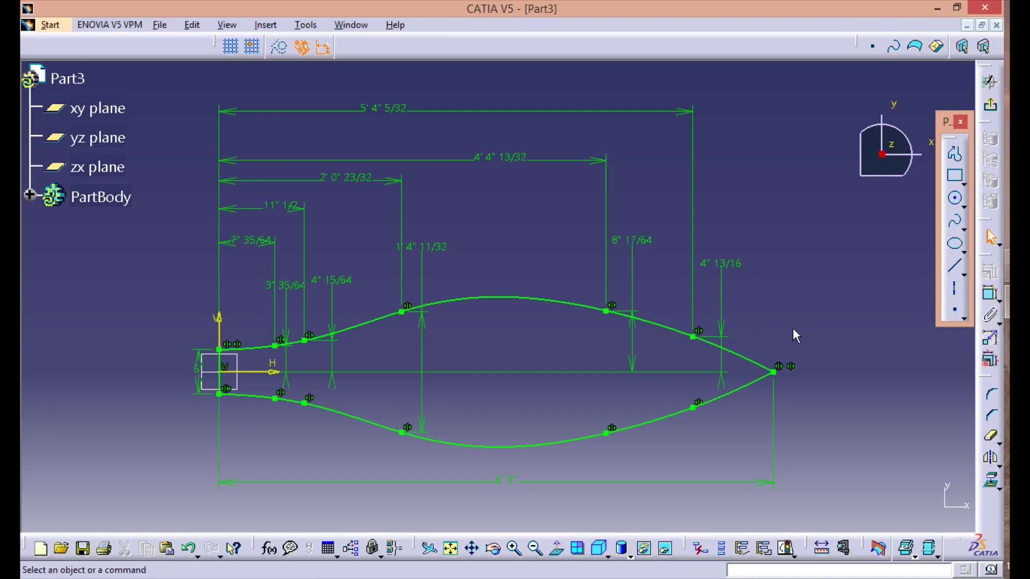
Set the horizontal distances from the tail to 6" for the upper spline's second point and 1.5' for its third point
double_click(252, 244)
text(6)
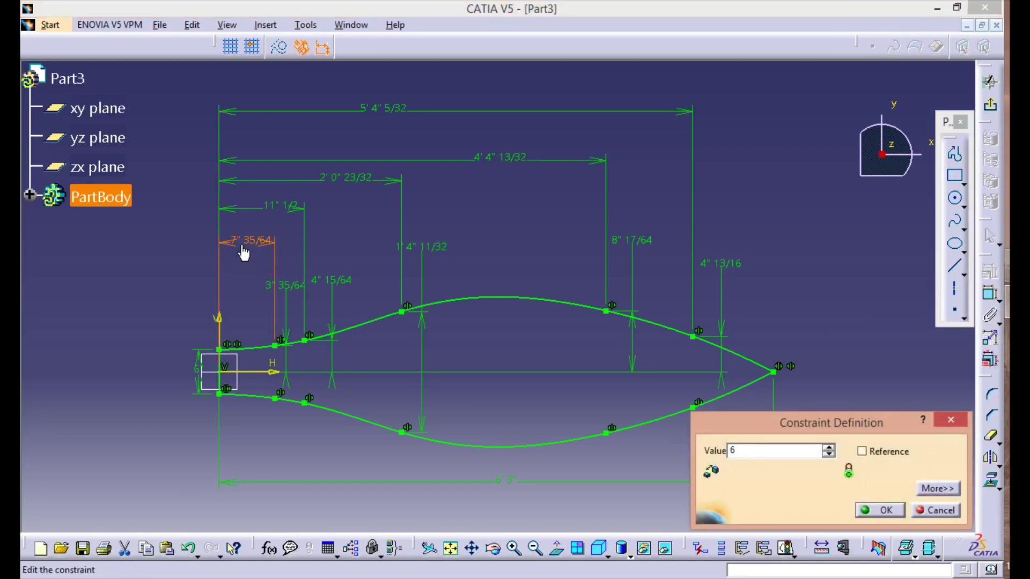
key(Return)
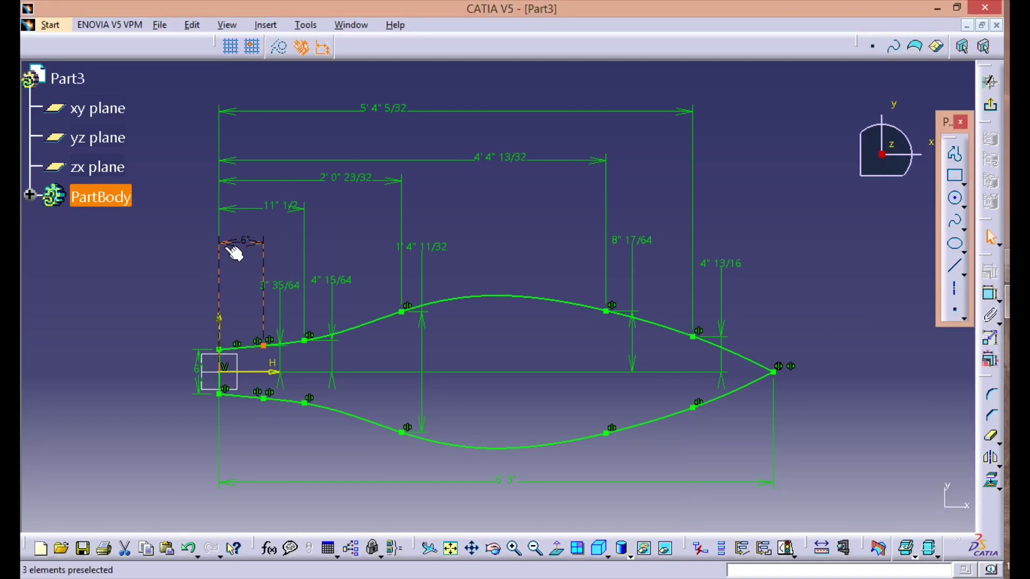
double_click(273, 207)
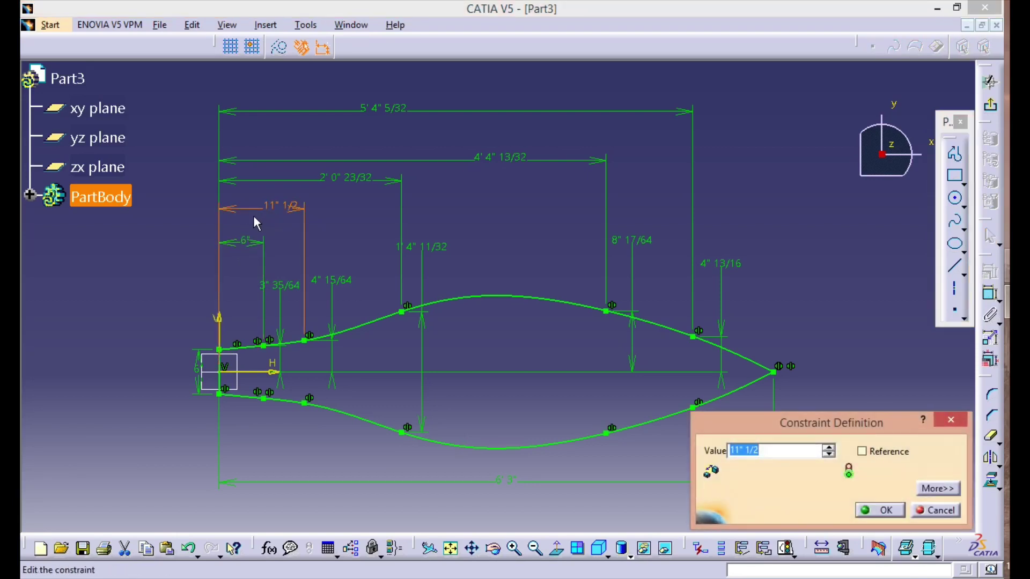
text(1.5')
key(Return)
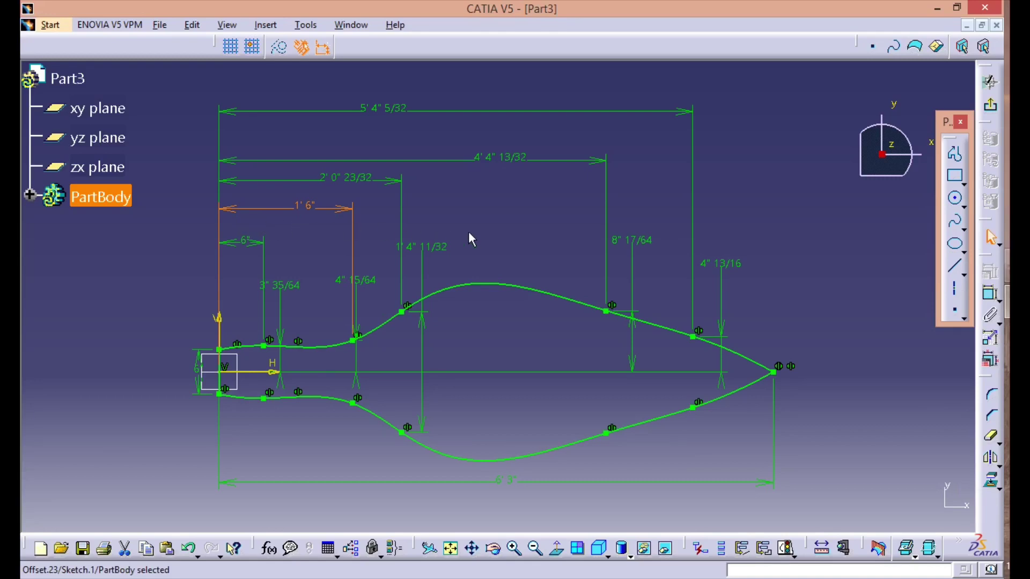
Set the horizontal distance from the tail to the upper spline's fourth point to 4'
double_click(365, 183)
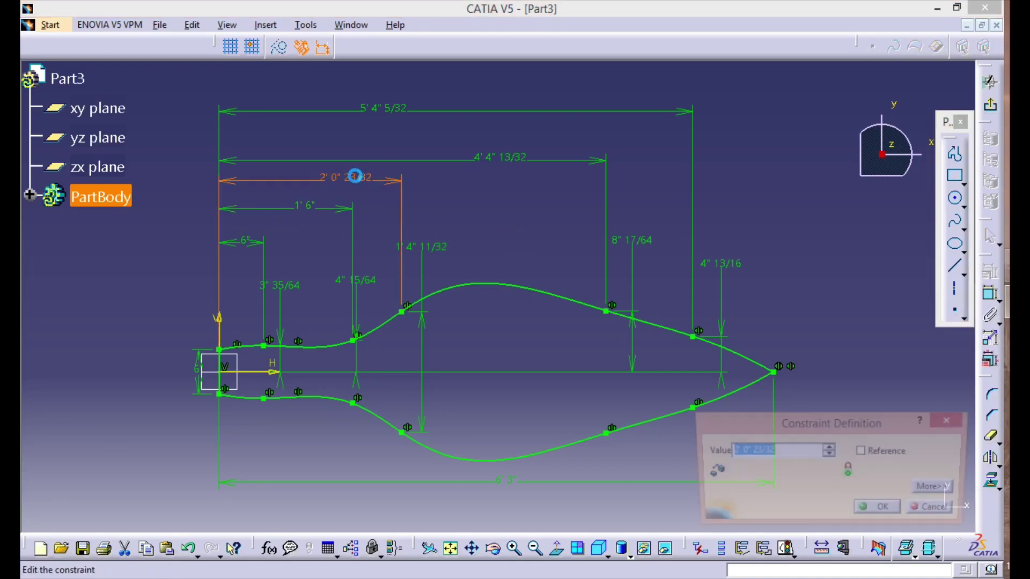
text(4)
key(Return)
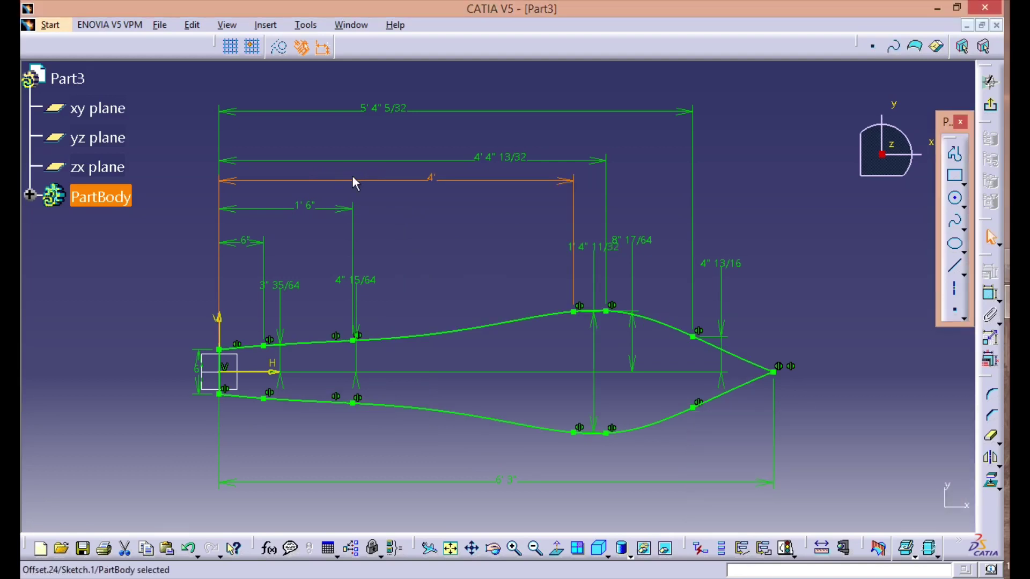
Try to set the fifth point's horizontal distance from the vertical axis to 5'2'3/4
double_click(494, 159)
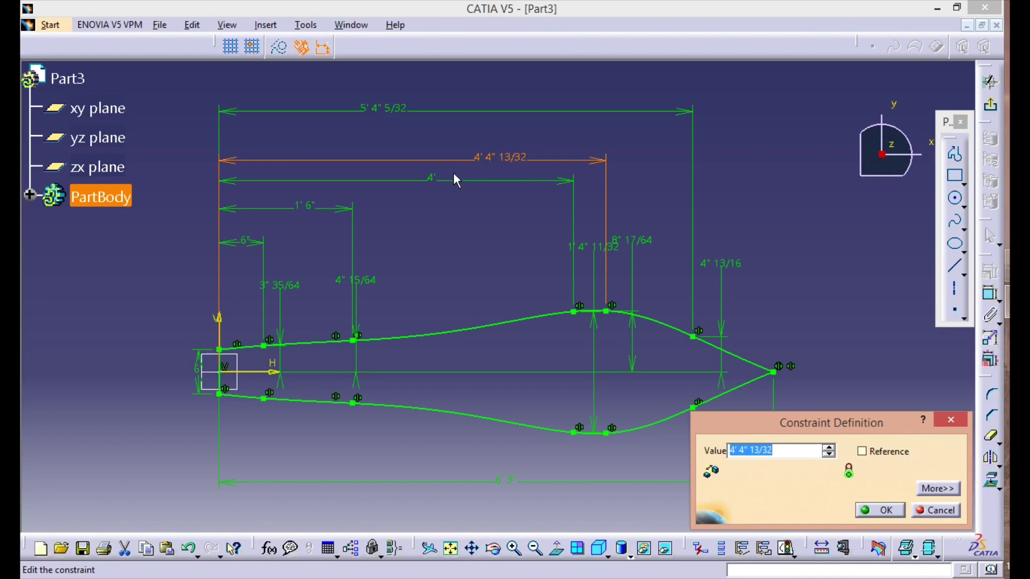
text(5)
text(2")
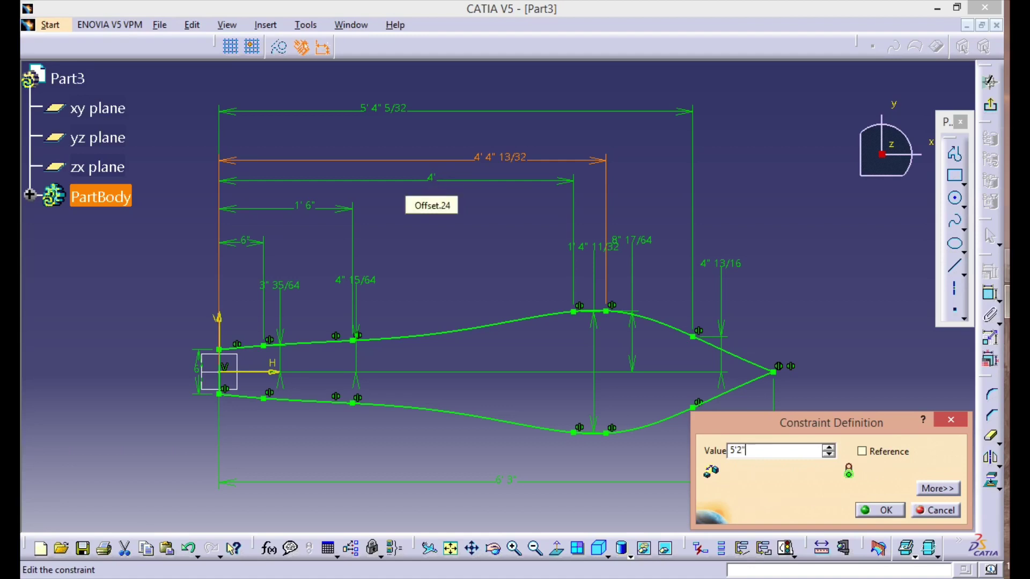
key(BackSpace)
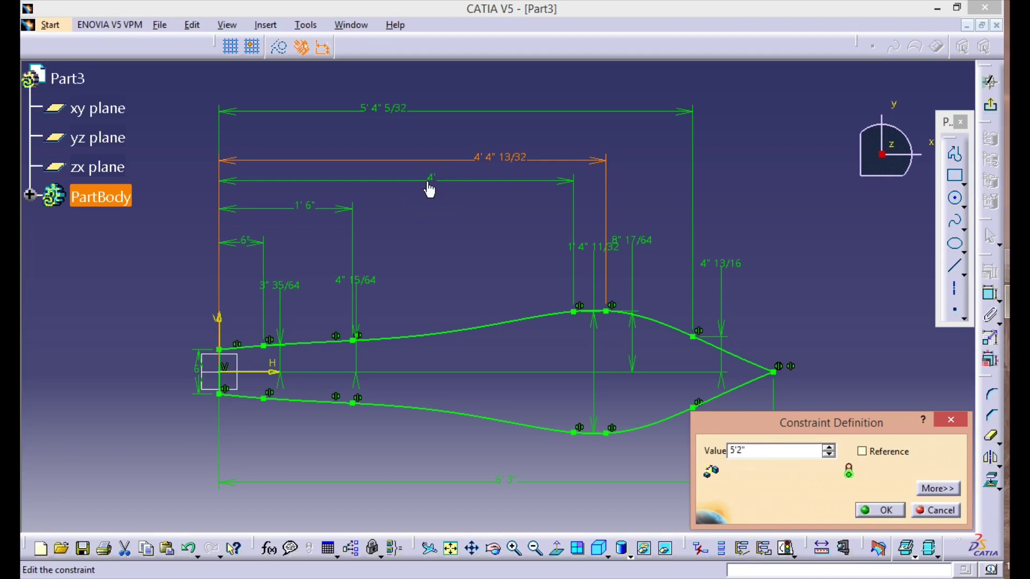
text('3/4)
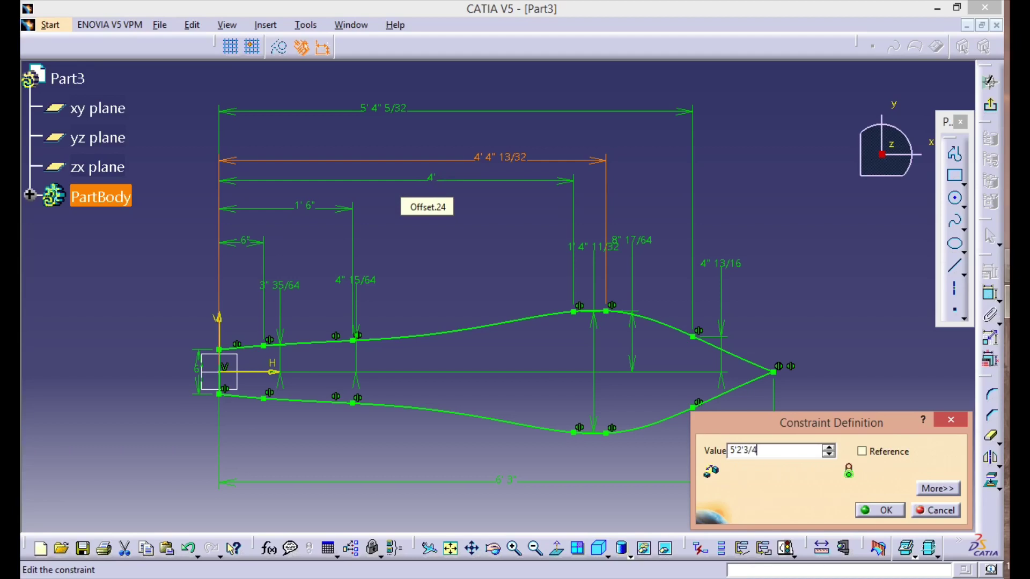
key(Return)
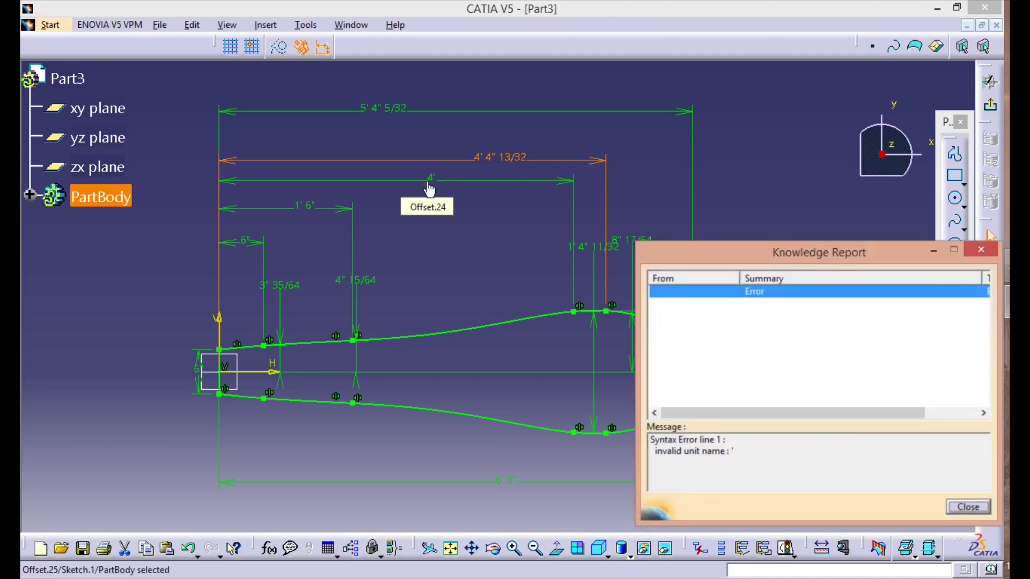
key(Return)
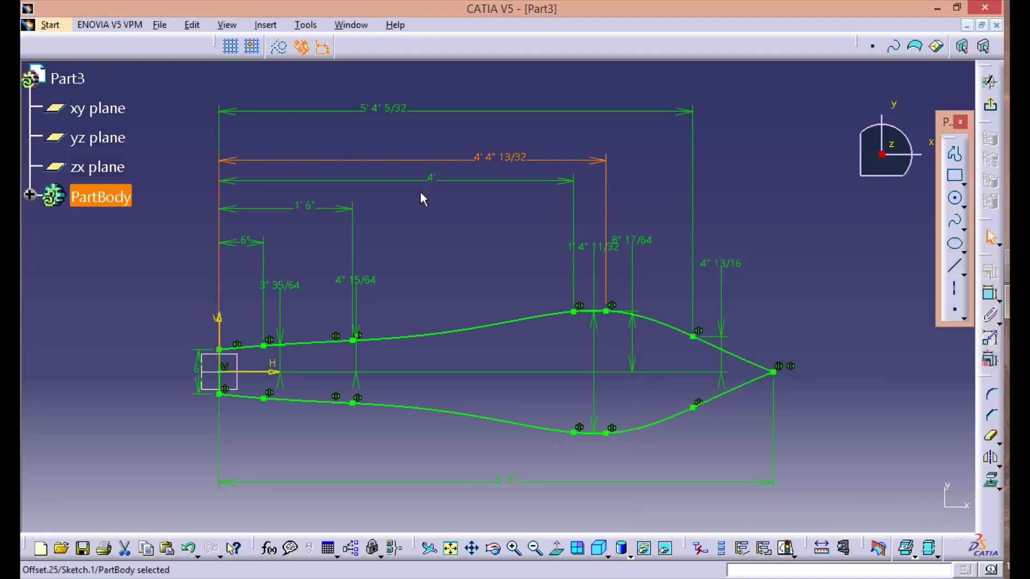
Try to set the fifth point's horizontal distance from the vertical axis to 5'2.8'
double_click(501, 156)
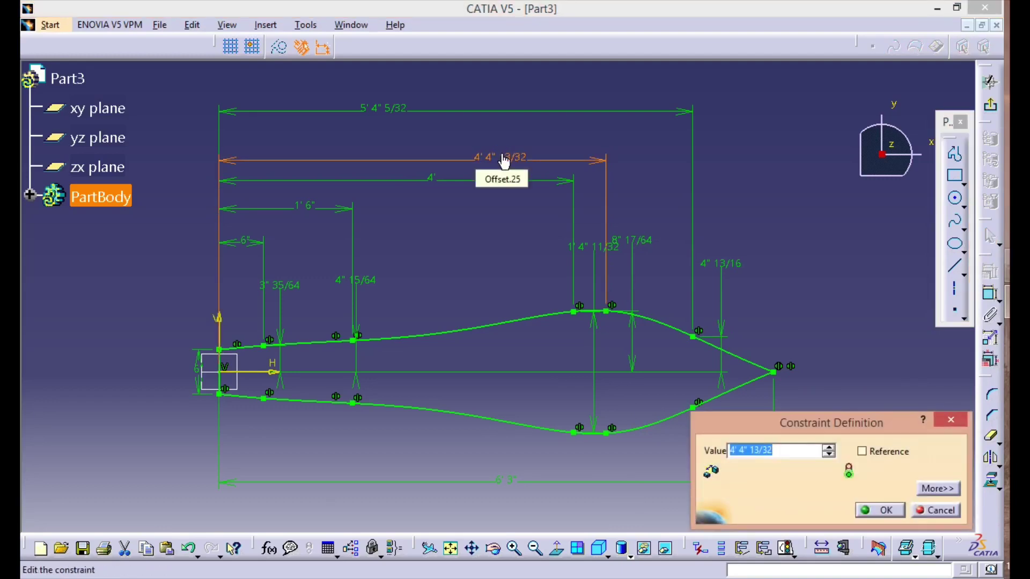
text(5;)
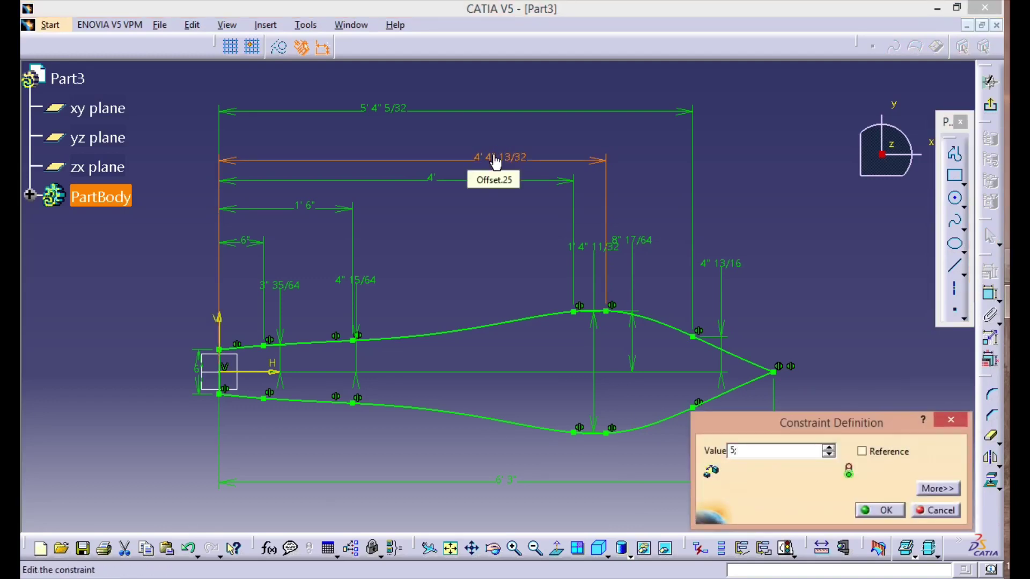
key(BackSpace)
text(')
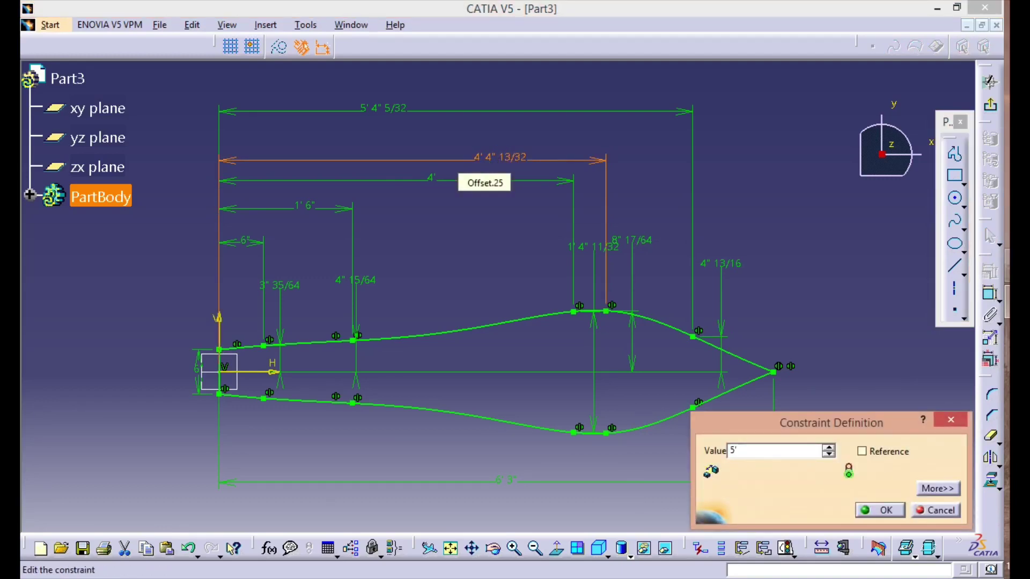
text(2)
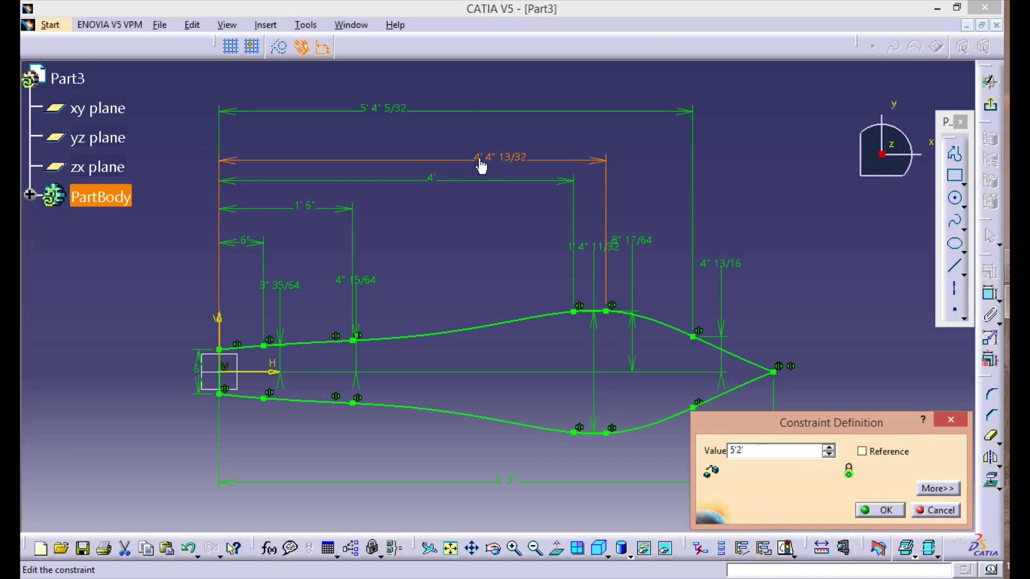
text(.)
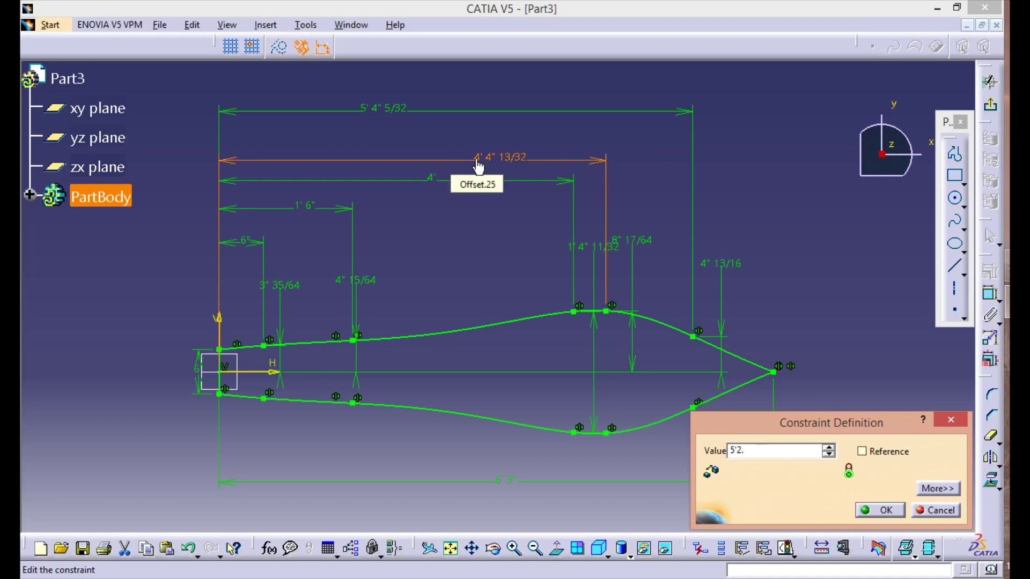
text(8')
key(Return)
key(Return)
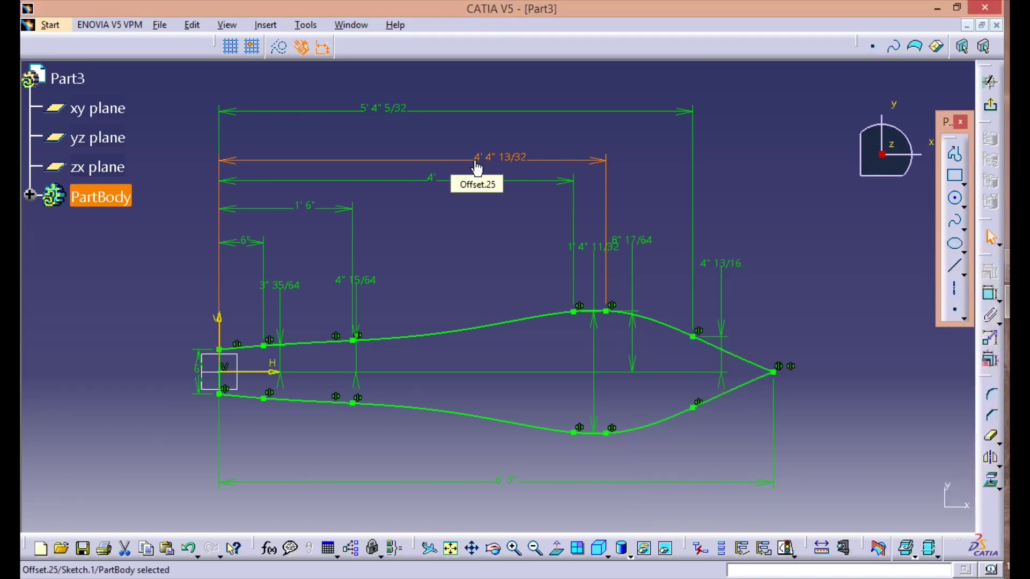
Set the fifth point's horizontal distance from the vertical axis to 5'
double_click(486, 159)
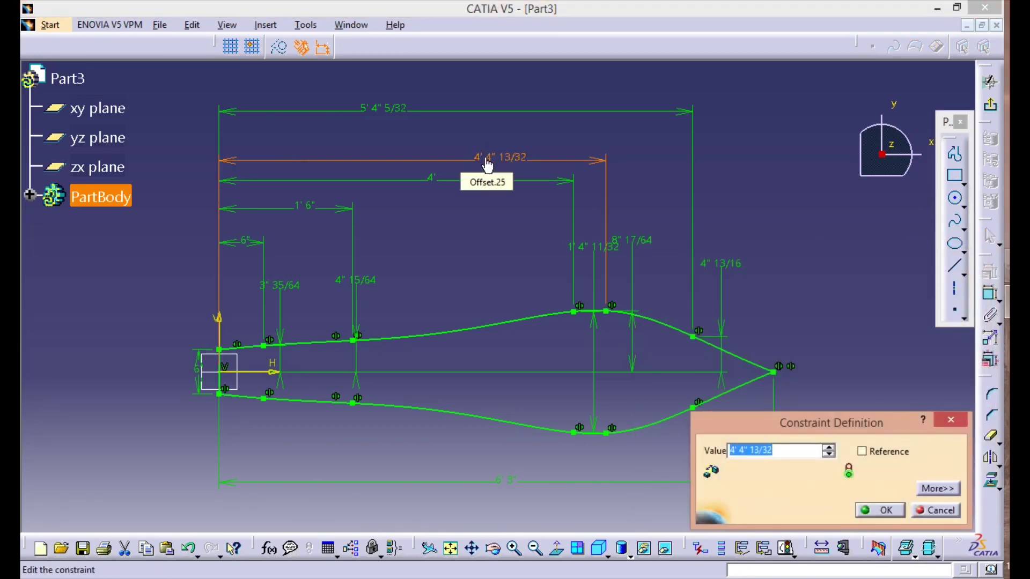
text(5')
key(Return)
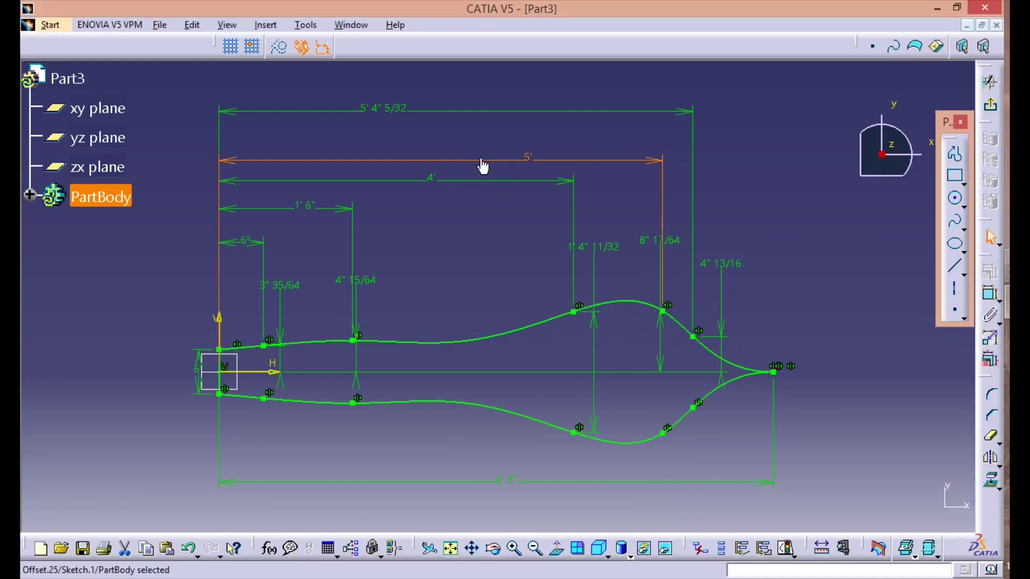
click(776, 208)
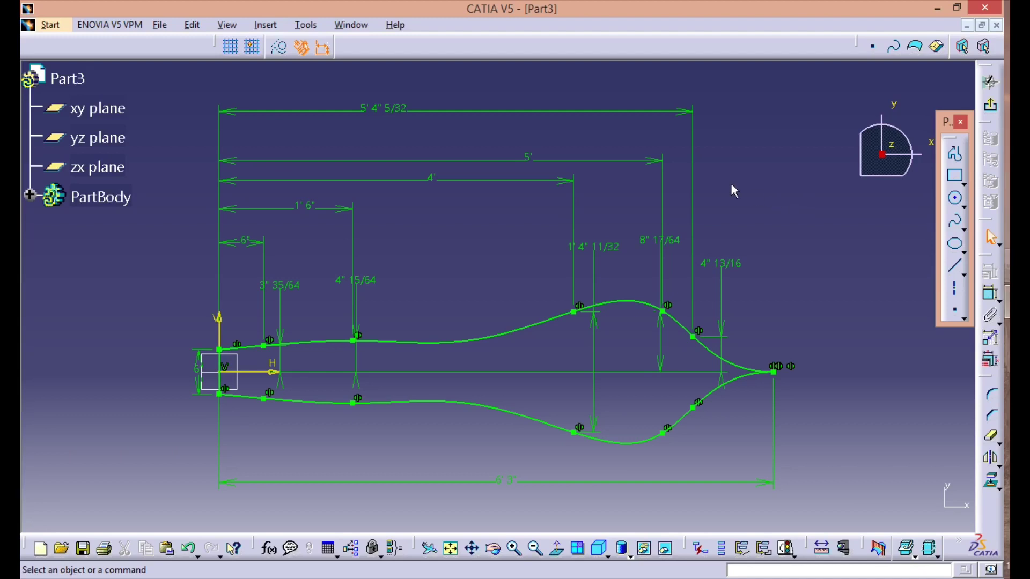
click(533, 160)
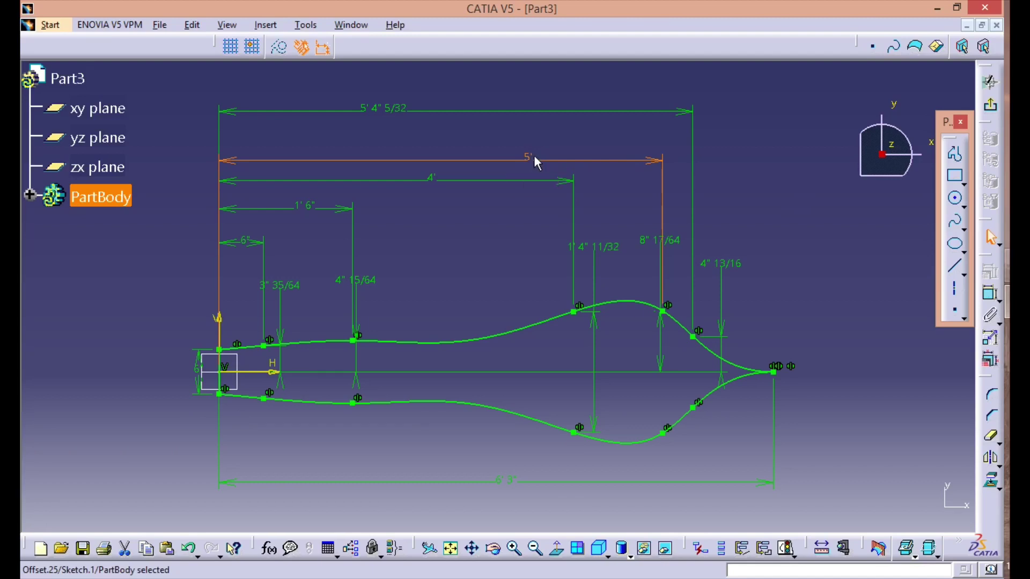
key(Escape)
double_click(530, 160)
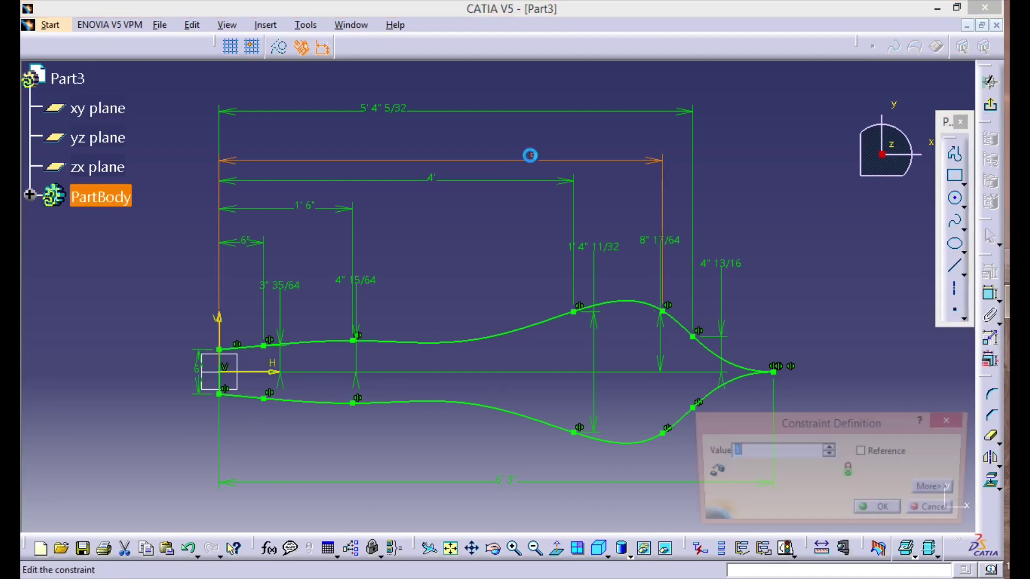
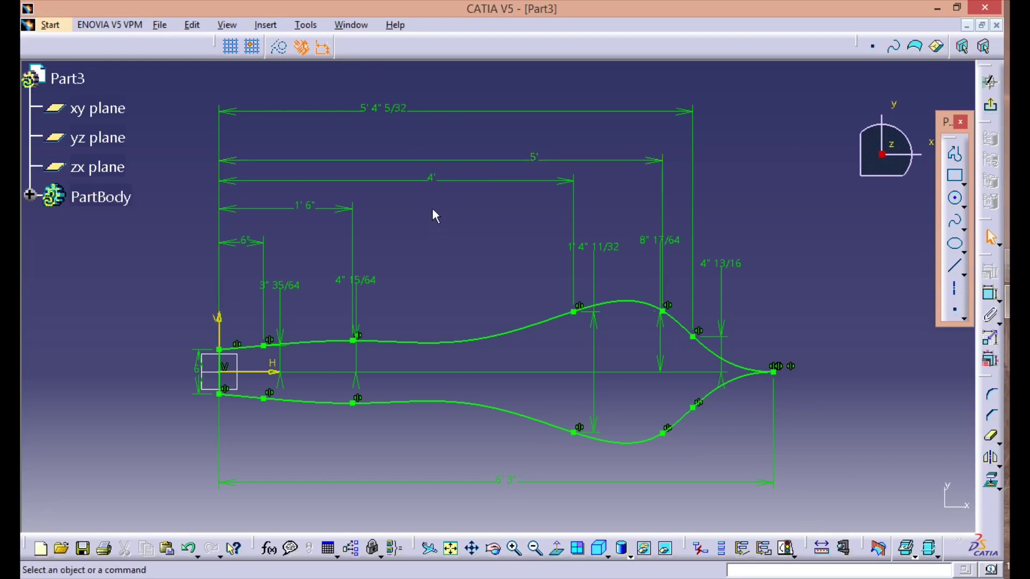
Set the horizontal distance from the tail to the upper spline's fourth point to 3'6"
double_click(432, 182)
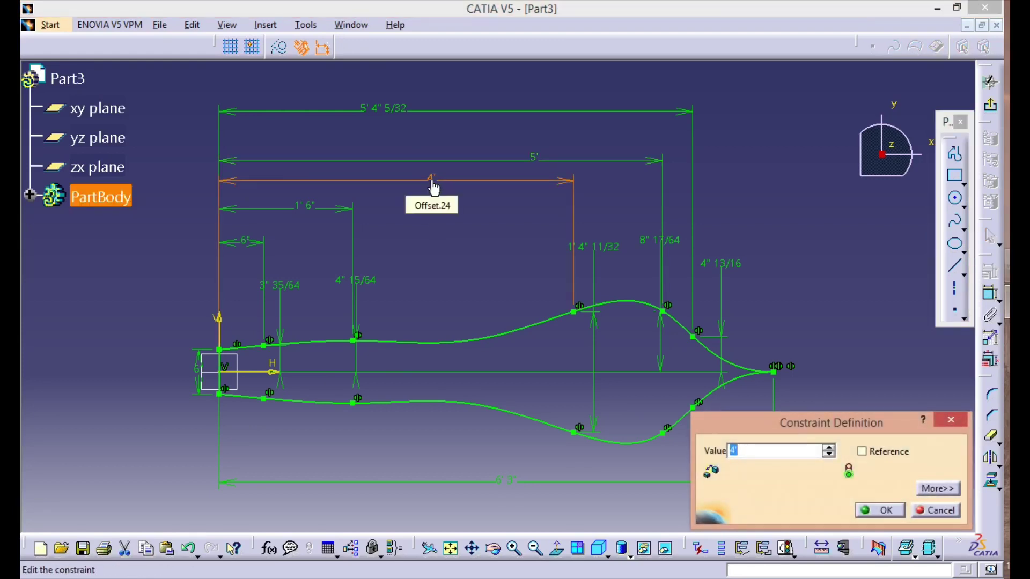
text(3')
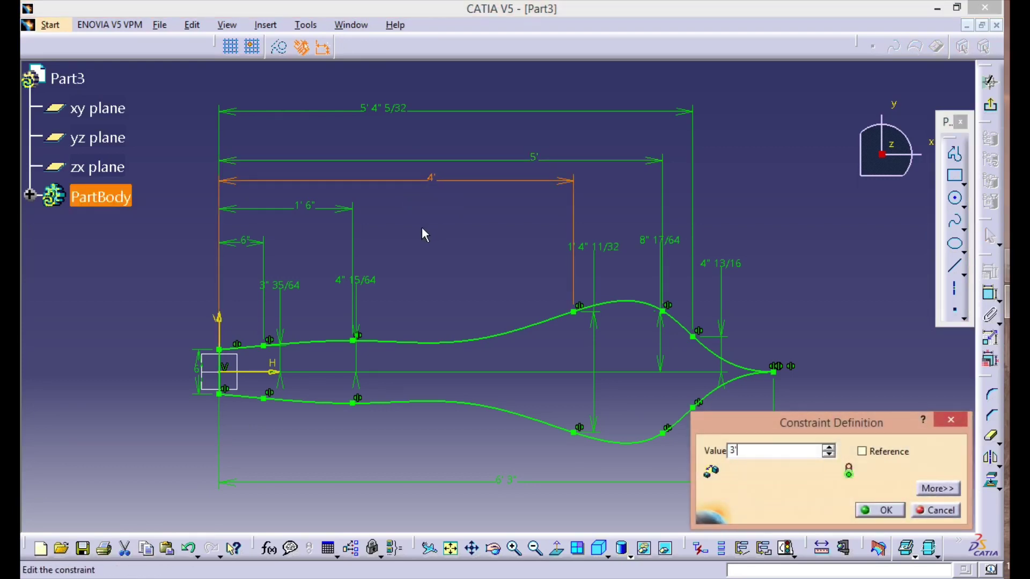
key(BackSpace)
text('6")
key(Return)
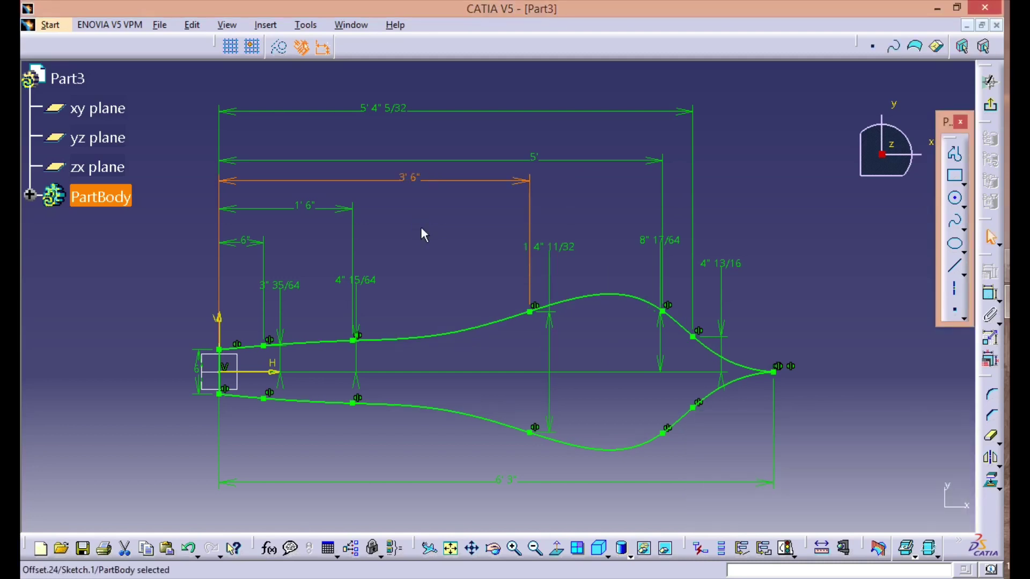
Try horizontal distances of 5.8', 5.7' and 5.5' from the vertical axis for the upper spline's fifth point
double_click(533, 157)
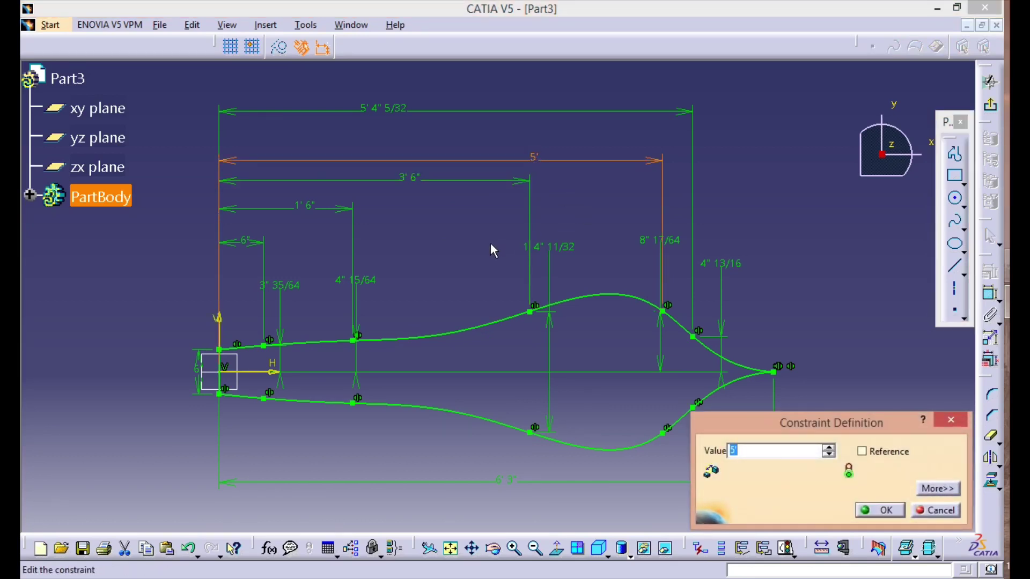
text(5.8)
key(Return)
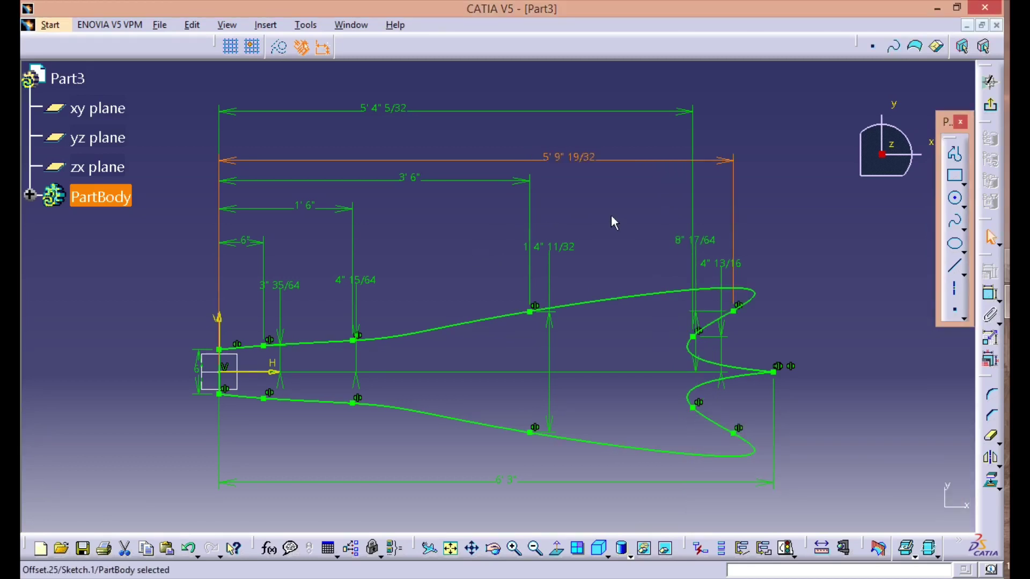
middle_drag(626, 216, 562, 225)
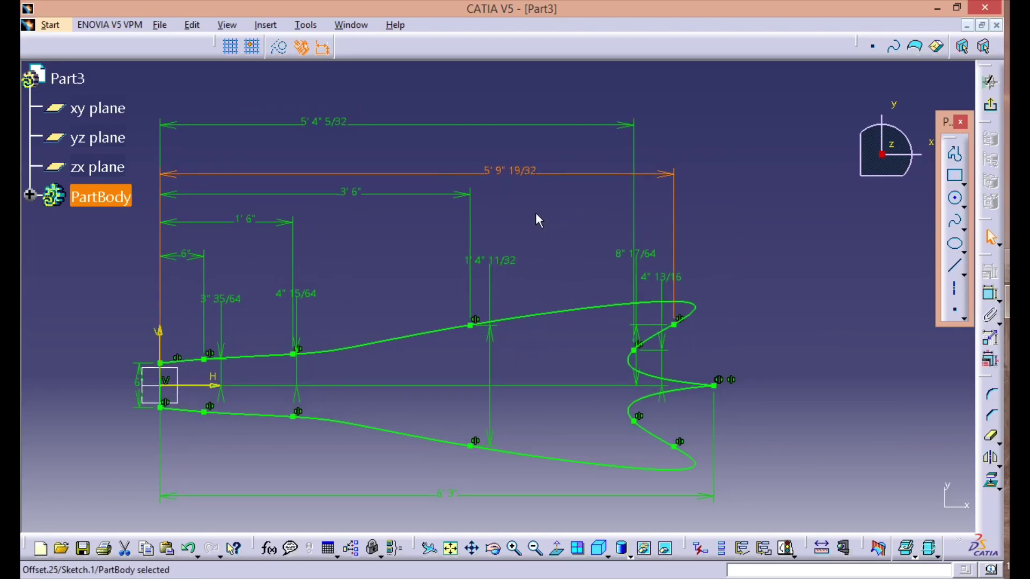
double_click(511, 172)
text(5.7)
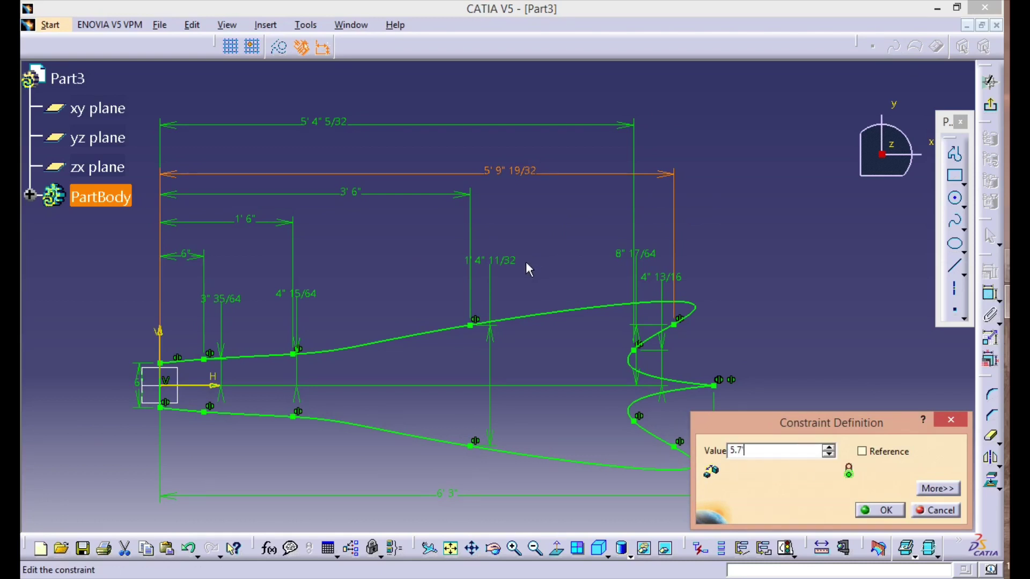
key(Return)
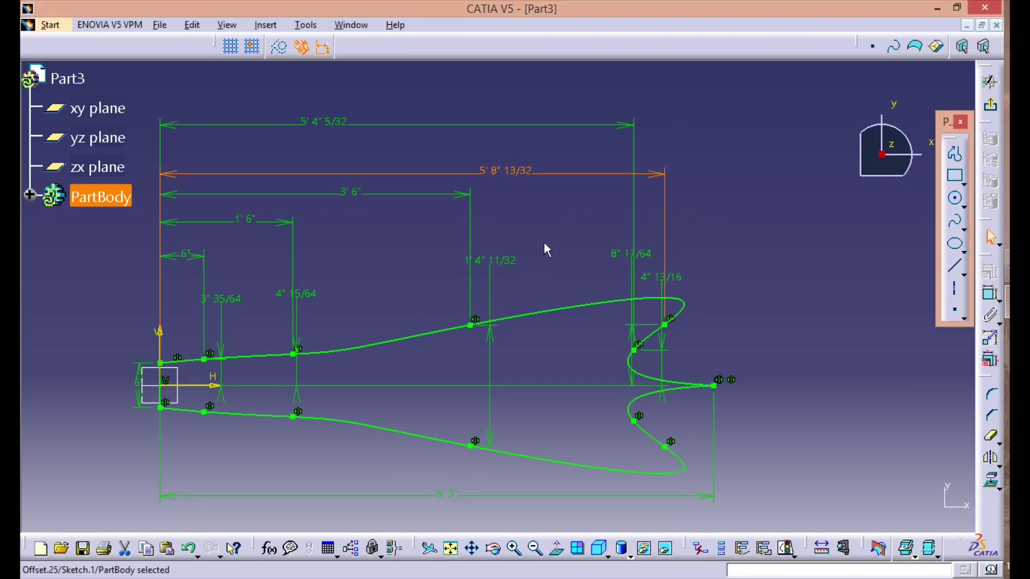
double_click(512, 173)
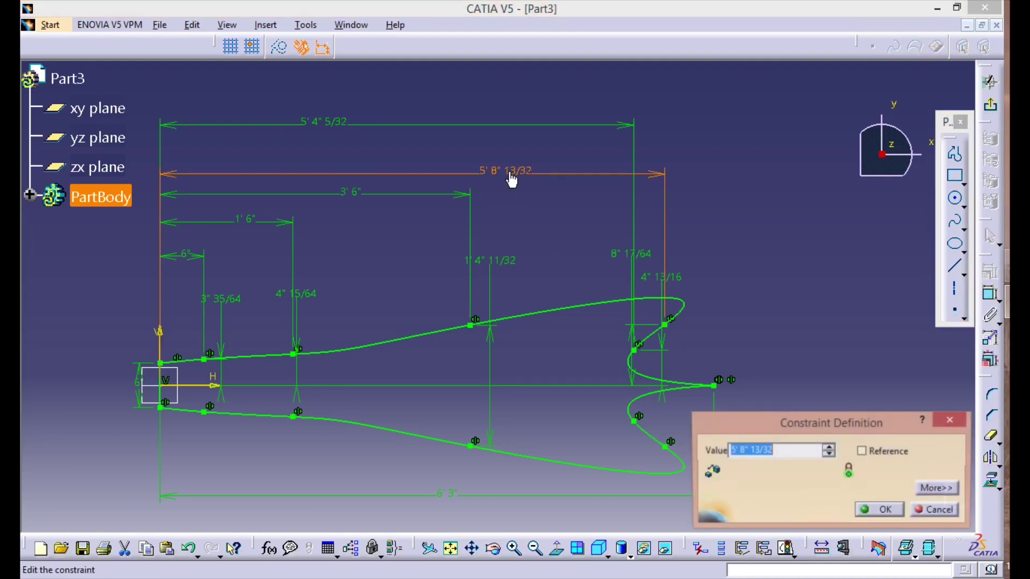
text(5.5)
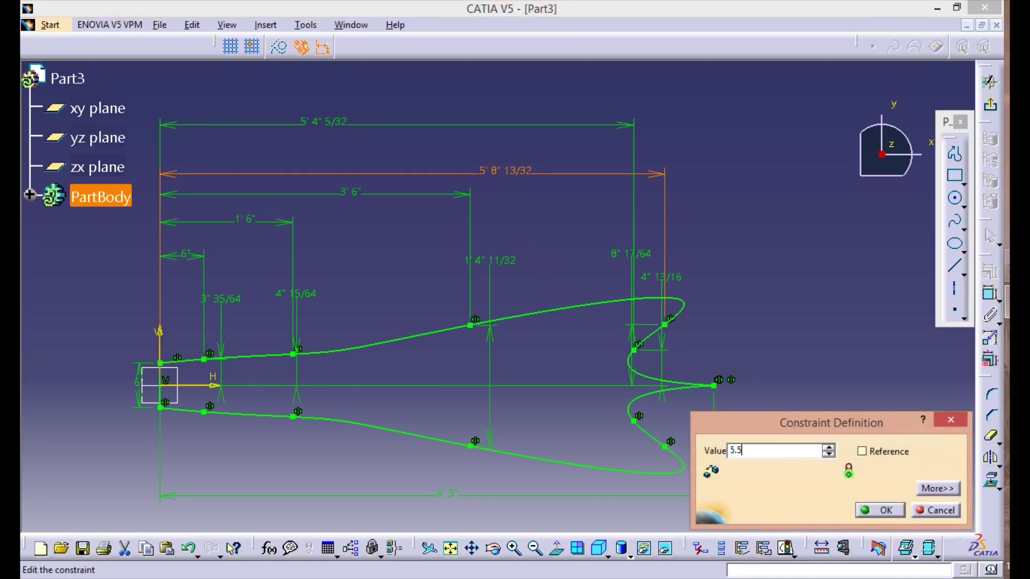
key(Return)
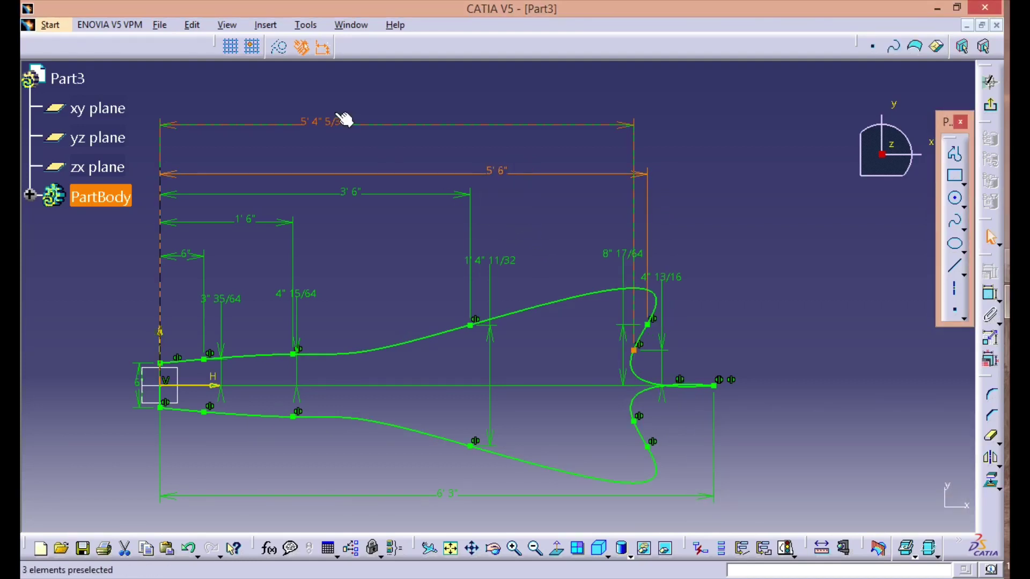
double_click(340, 124)
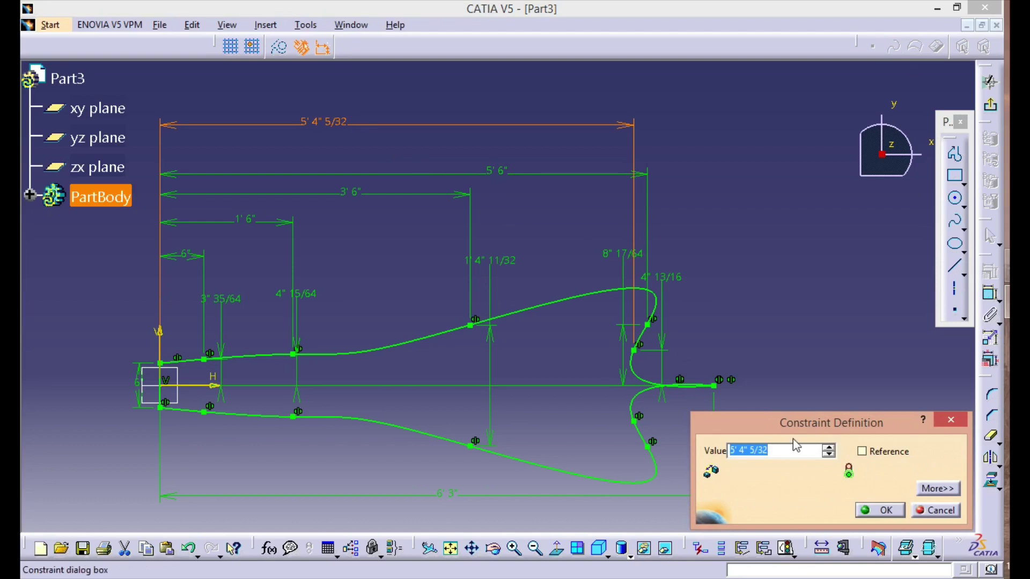
click(936, 510)
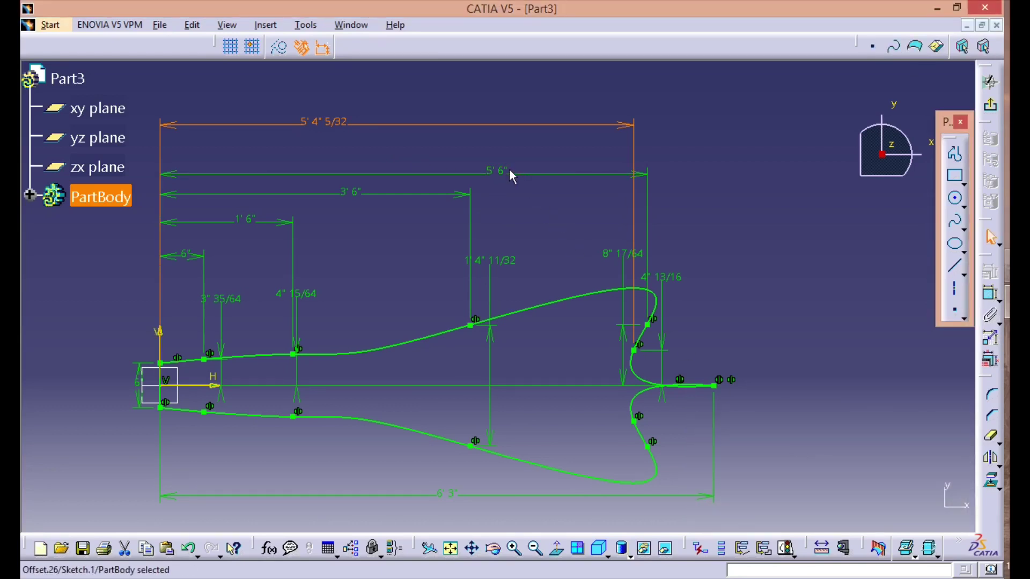
key(Escape)
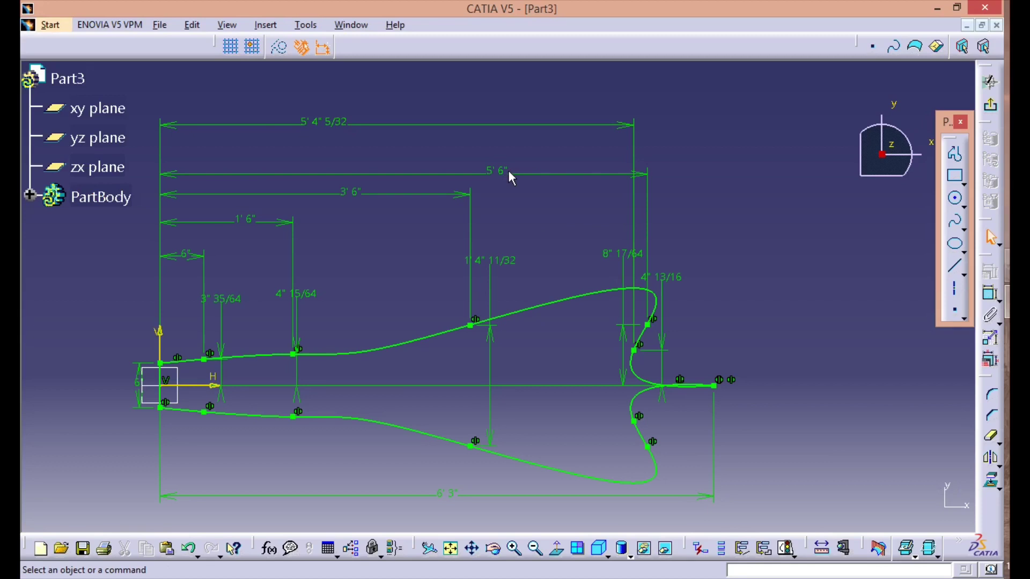
Set the fifth point's horizontal distance from the vertical axis to 4'
double_click(498, 174)
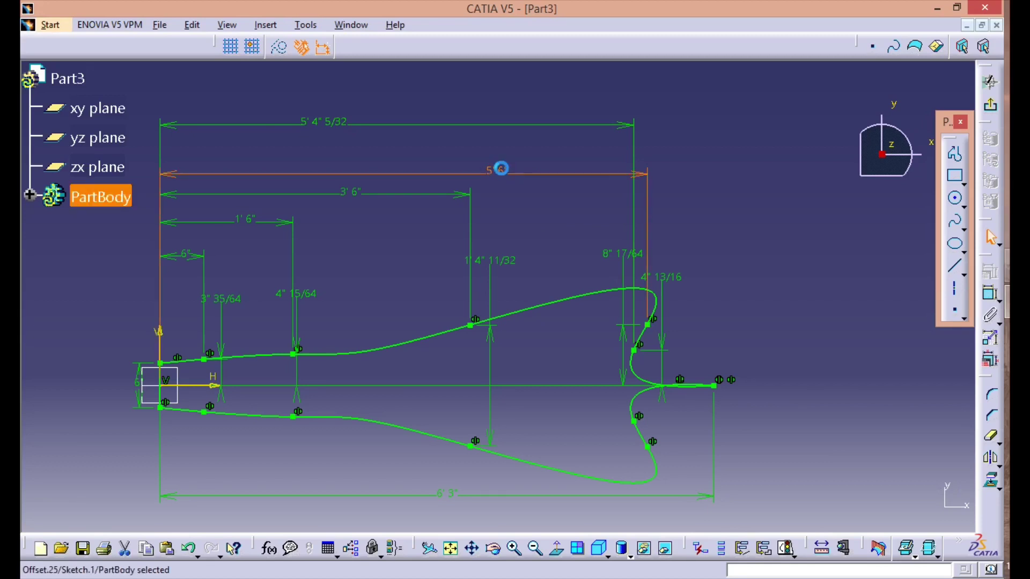
text(4)
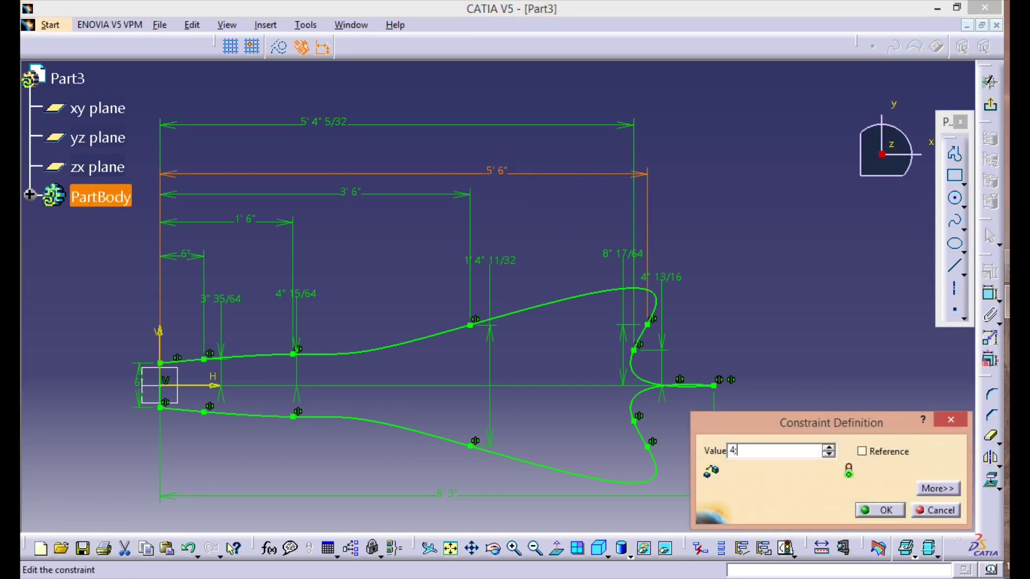
key(Return)
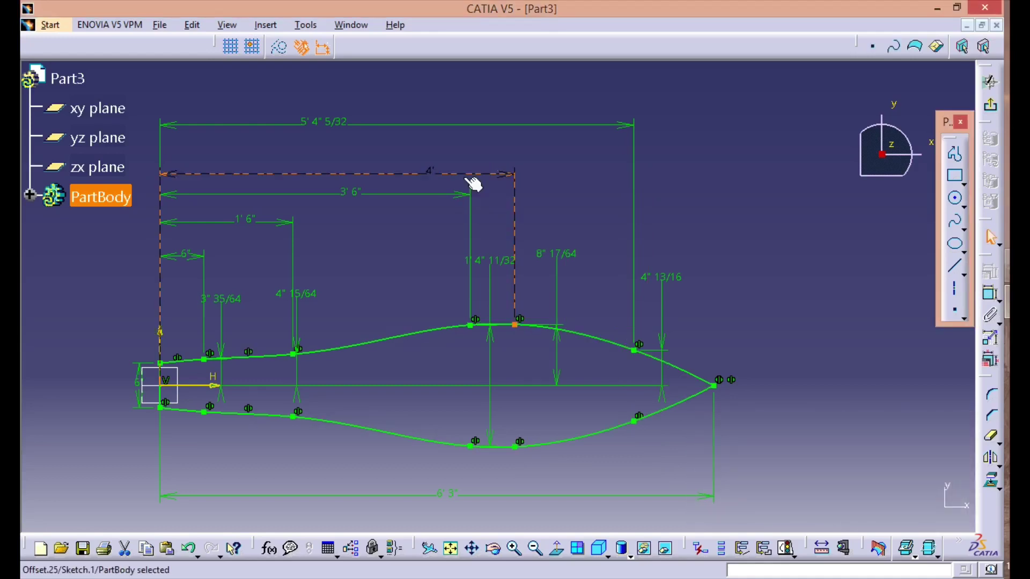
Set the horizontal distance from the vertical axis to the upper spline's sixth point to 5.6'
click(338, 124)
double_click(338, 124)
text(5)
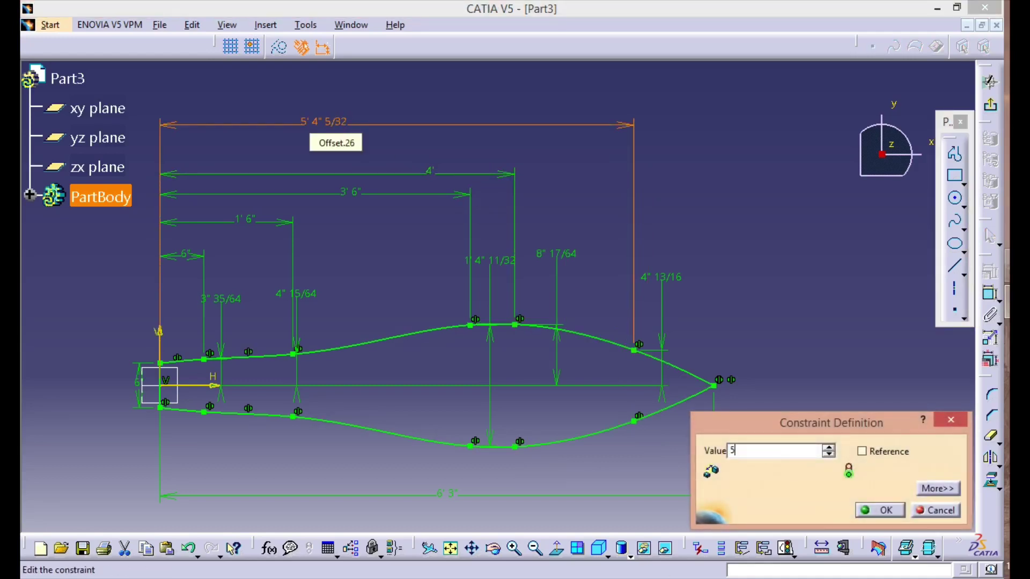
text(.6)
key(Return)
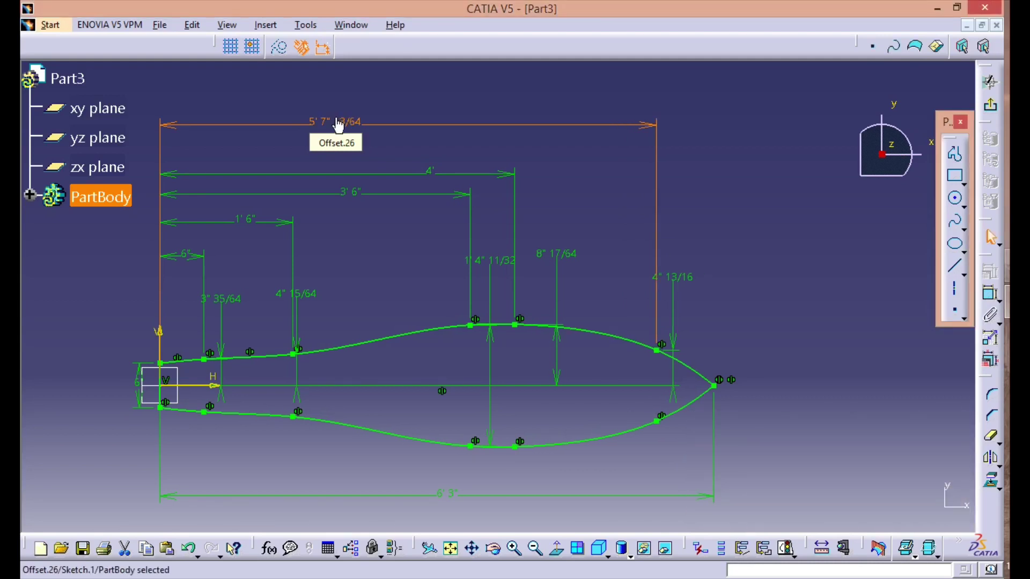
click(751, 210)
middle_drag(801, 341, 832, 318)
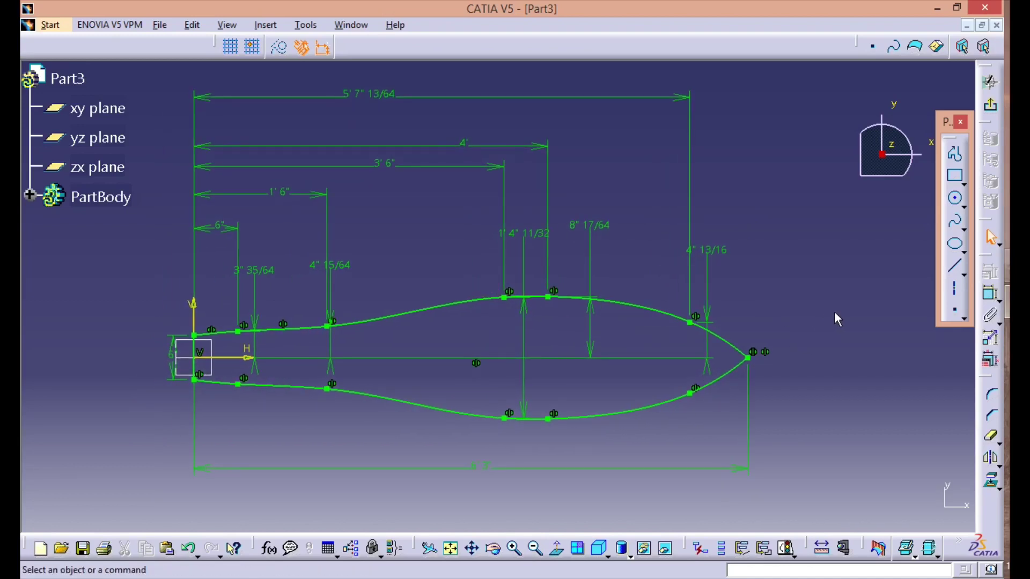
Try to set the second point's vertical distance from the horizontal axis to 5.5 without inch units, and undo the change
click(258, 281)
double_click(258, 281)
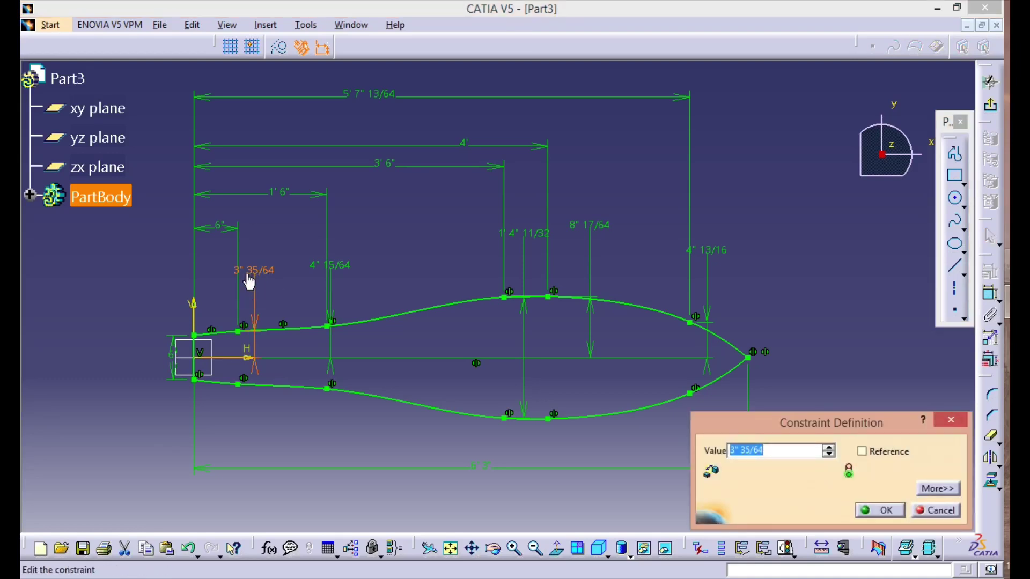
text(5.5)
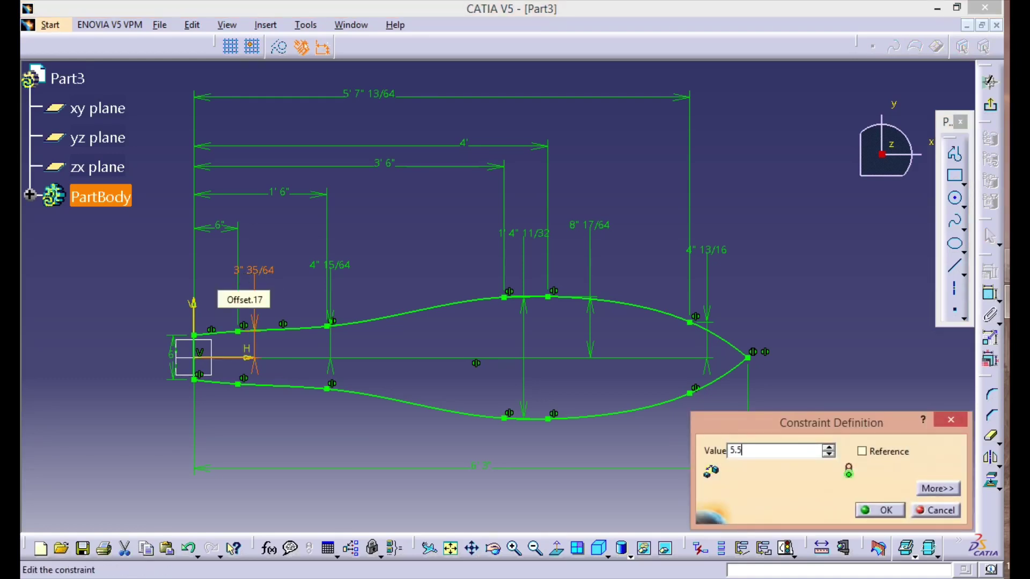
key(Return)
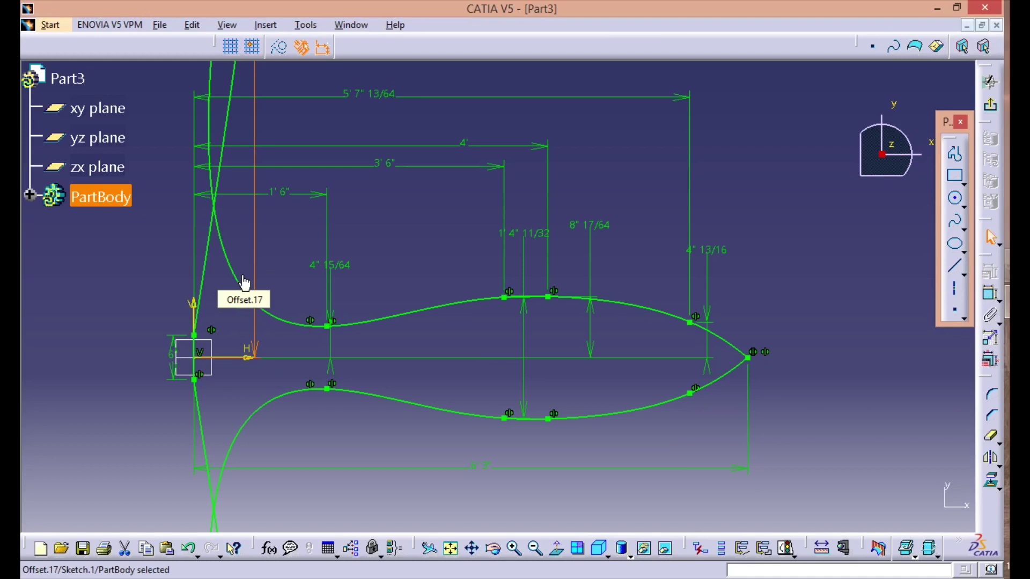
key(ctrl+z)
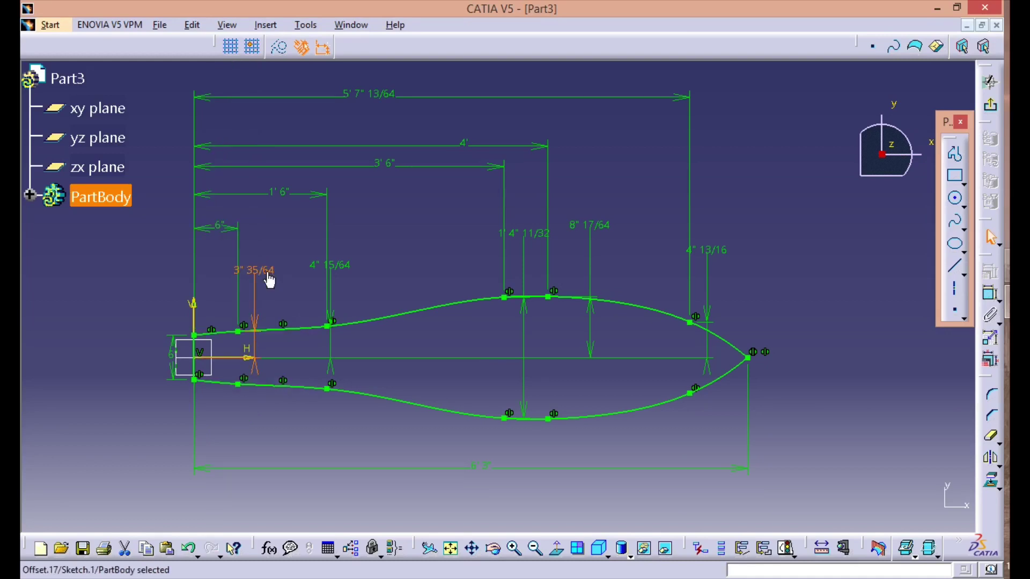
Set the second point's vertical distance from the horizontal axis to 5.5"
double_click(269, 280)
text(5.5)
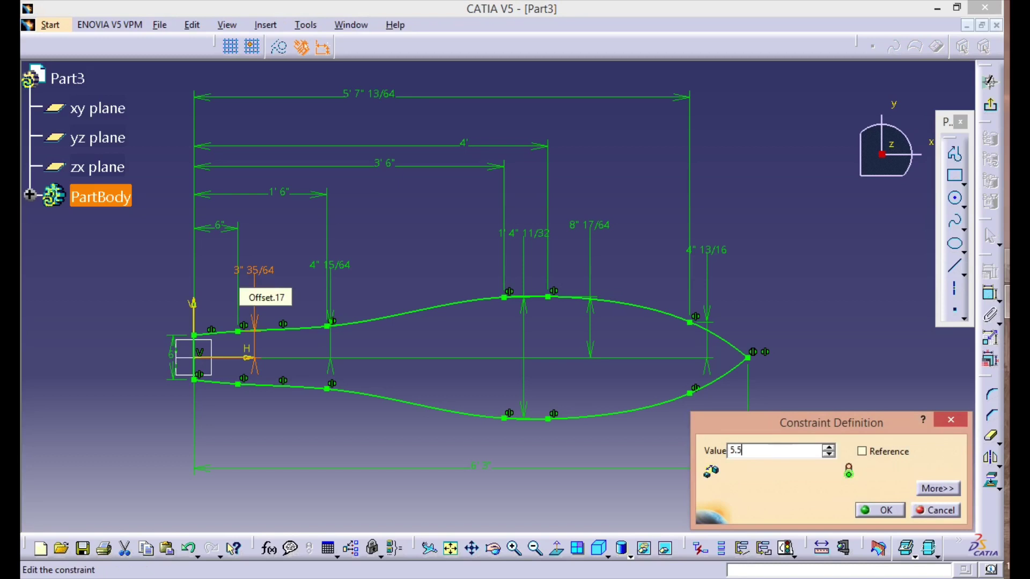
key(Return)
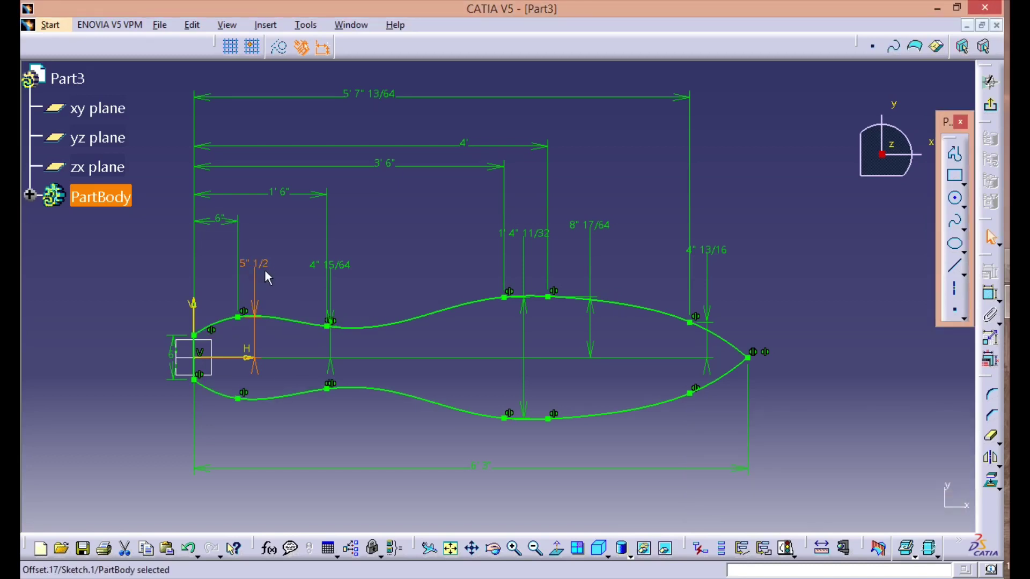
Set the third point's vertical distance from the horizontal axis to 8.5"
double_click(351, 268)
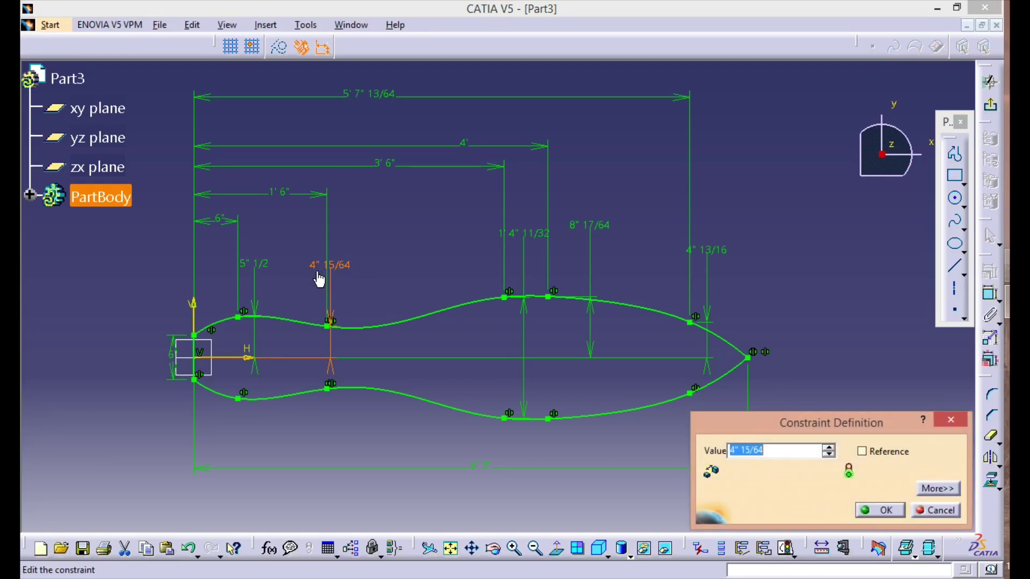
text(8)
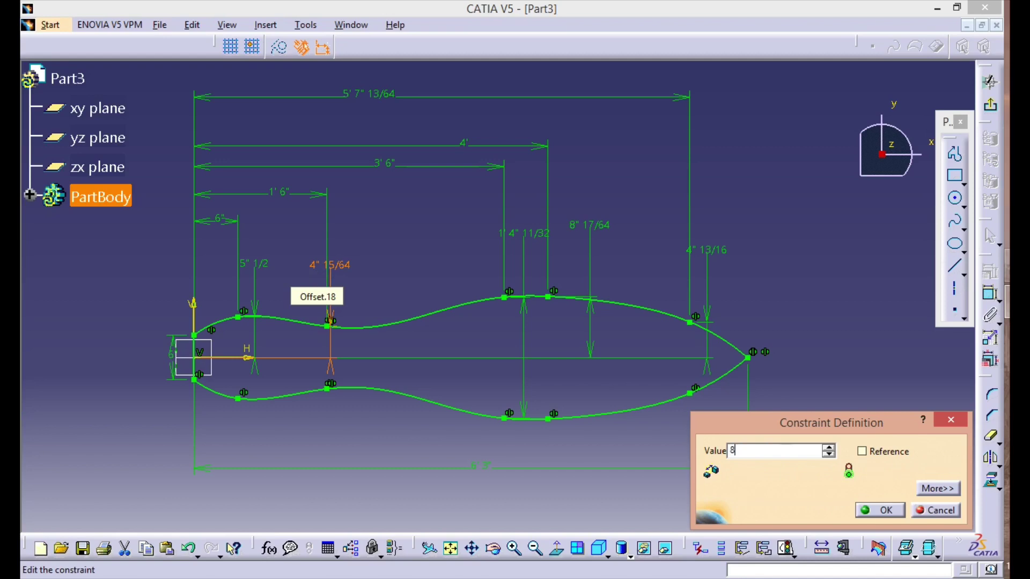
text(.5)
key(Return)
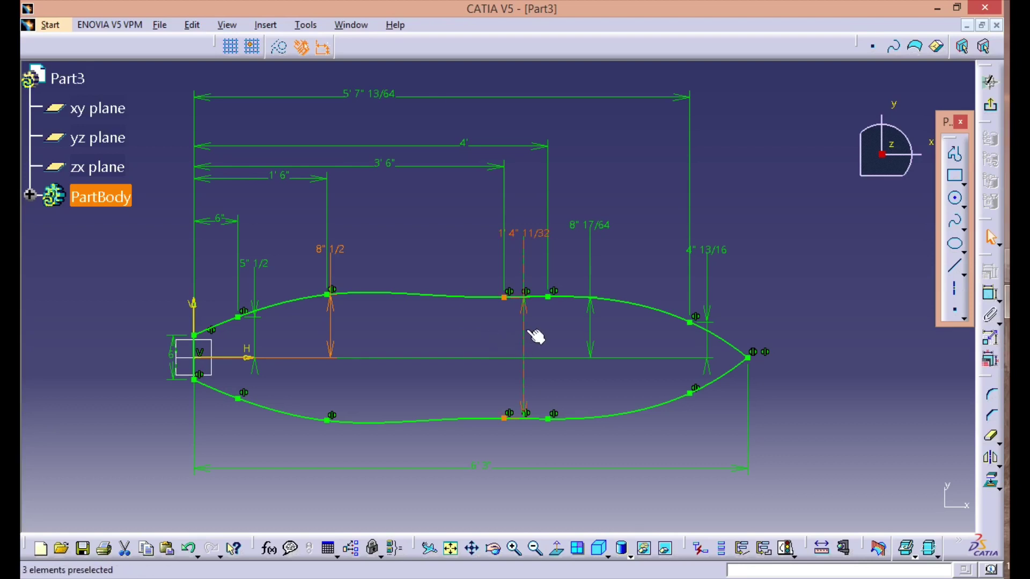
Set the board's full width between the upper and lower fourth points to 20" 3/4
double_click(524, 233)
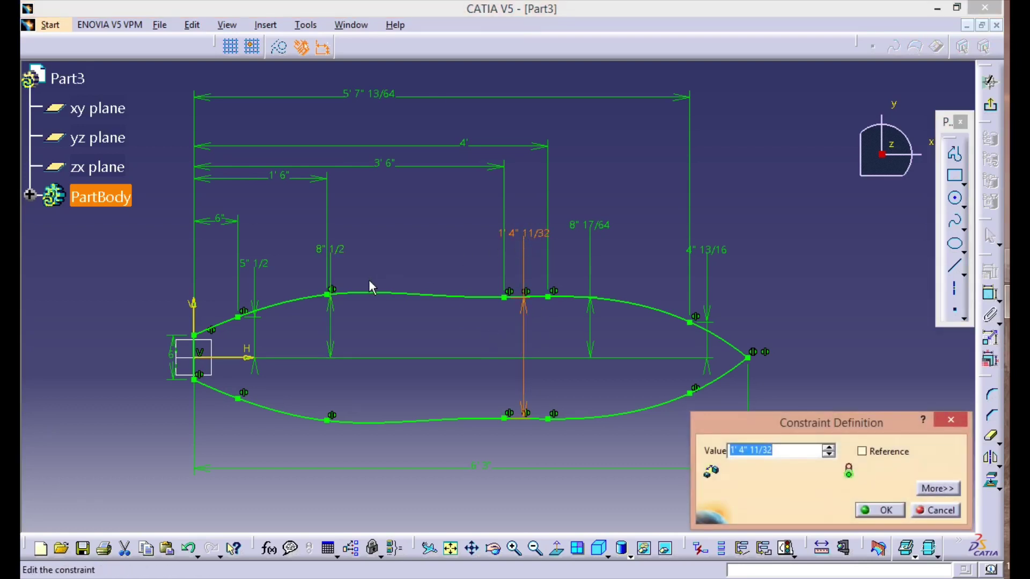
text(20"3/)
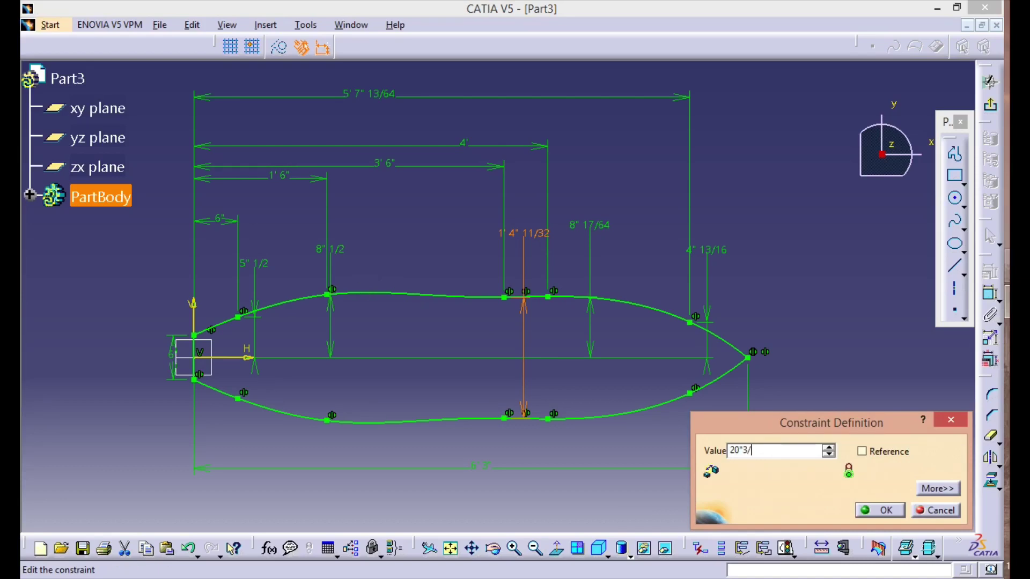
key(Return)
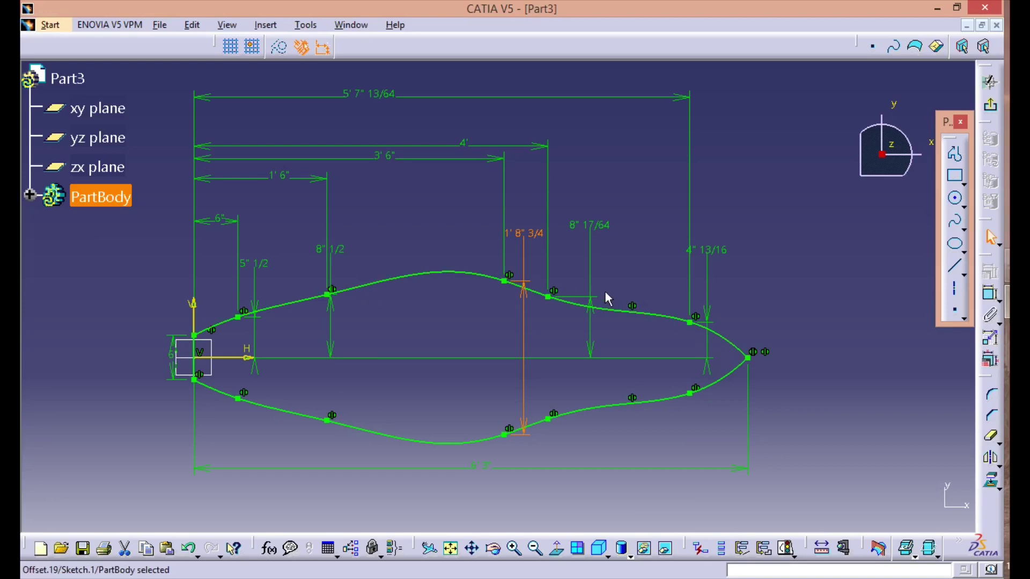
Set the fifth point's vertical distance from the horizontal axis to 9" 41/64
double_click(595, 227)
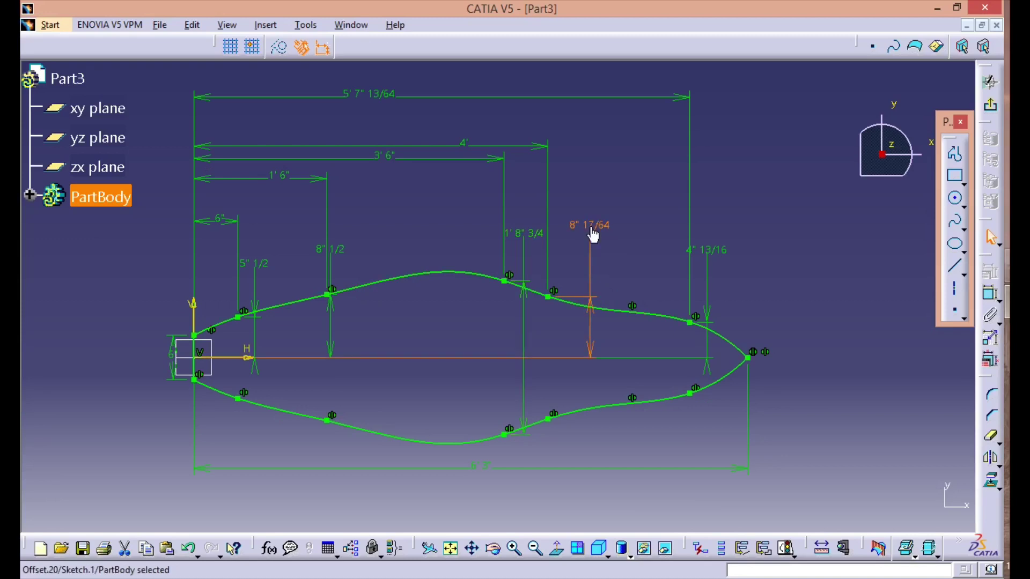
text(9)
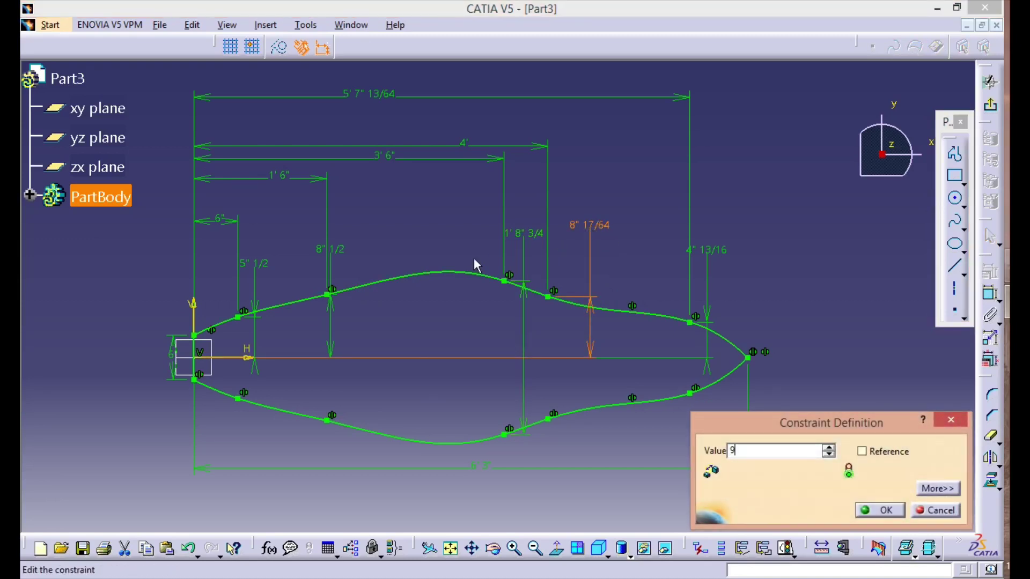
text("41/64)
key(Return)
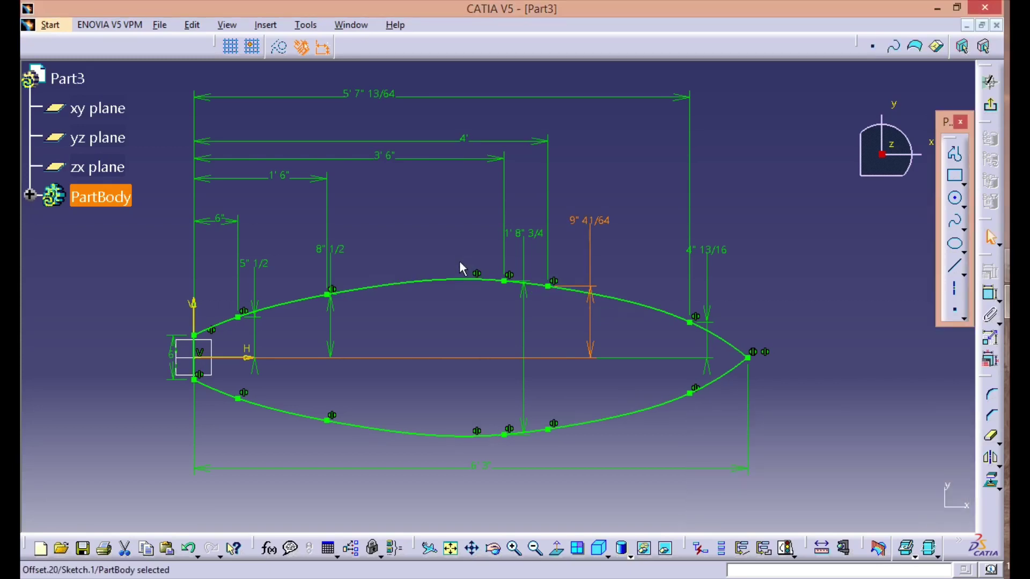
Set the sixth point's vertical distance from the horizontal axis to 5" 3/4
double_click(721, 256)
text(5")
key(BackSpace)
key(BackSpace)
text(5 3/4)
key(Return)
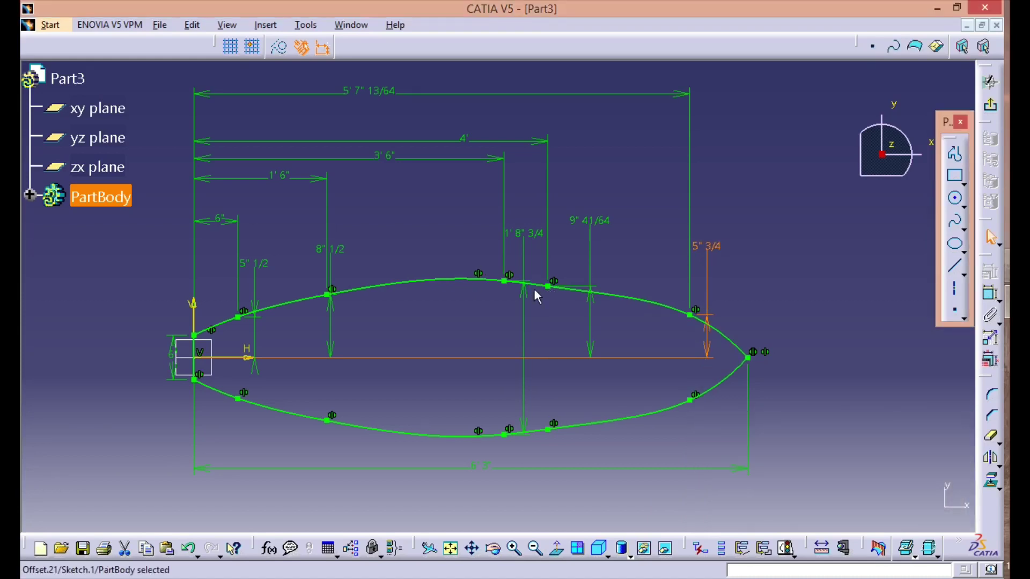
click(797, 279)
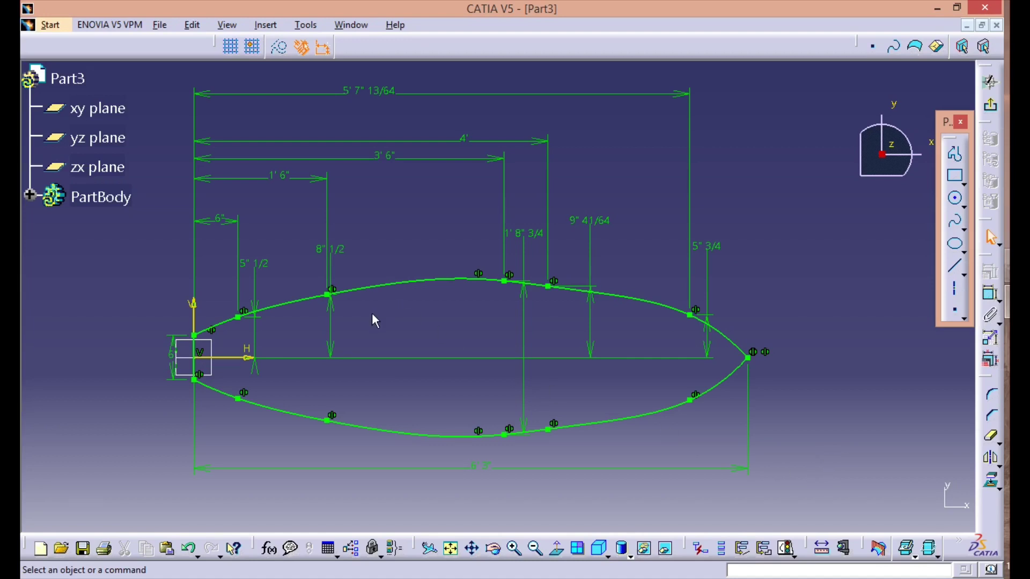
Move the third point's vertical dimension clear of its point and re-enter 5.5 for the second point's vertical distance
mouse_move(335, 313)
mouse_down()
mouse_move(333, 299)
mouse_move(357, 303)
mouse_move(372, 287)
mouse_move(374, 266)
mouse_up()
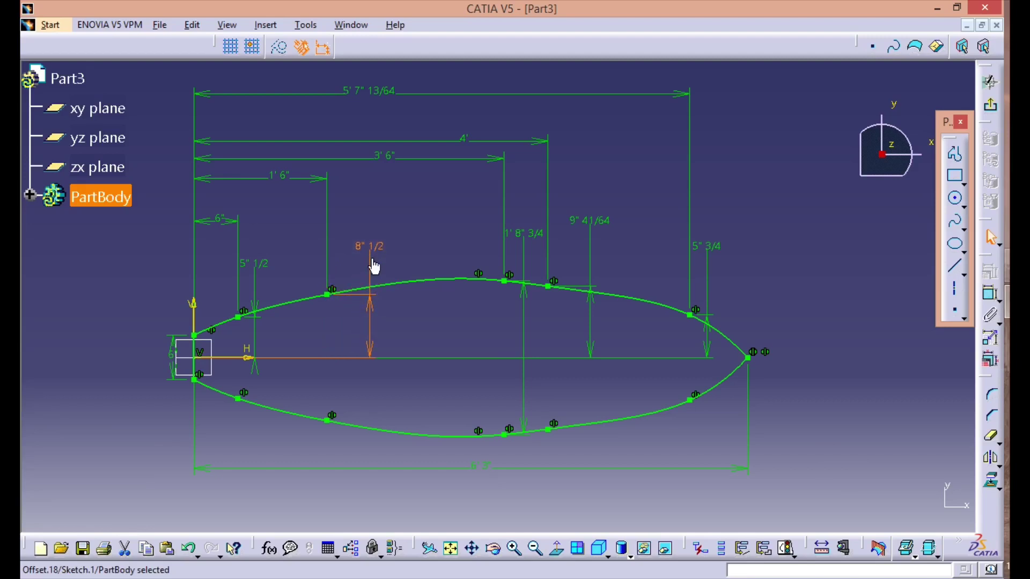
click(435, 254)
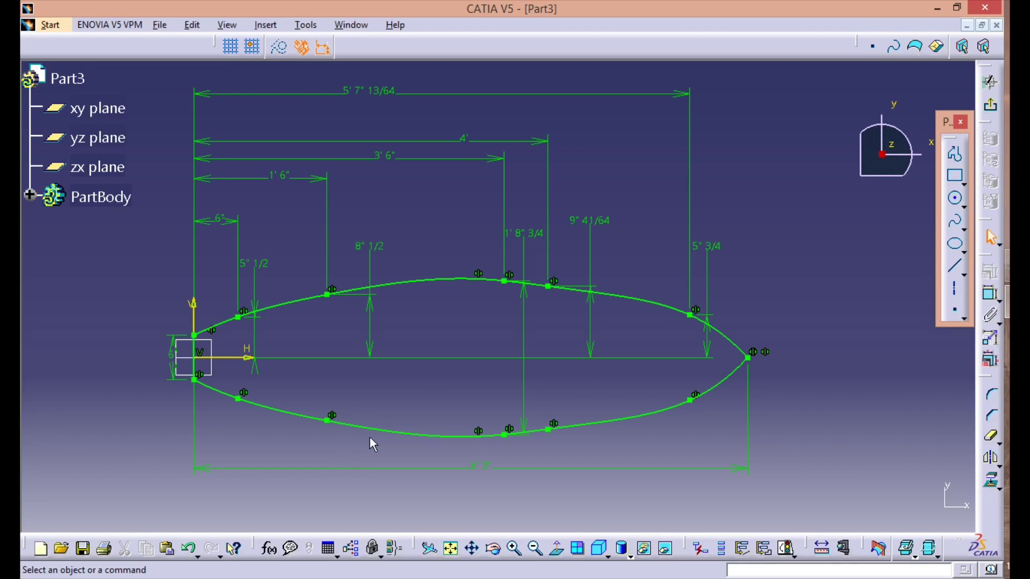
click(255, 266)
double_click(256, 268)
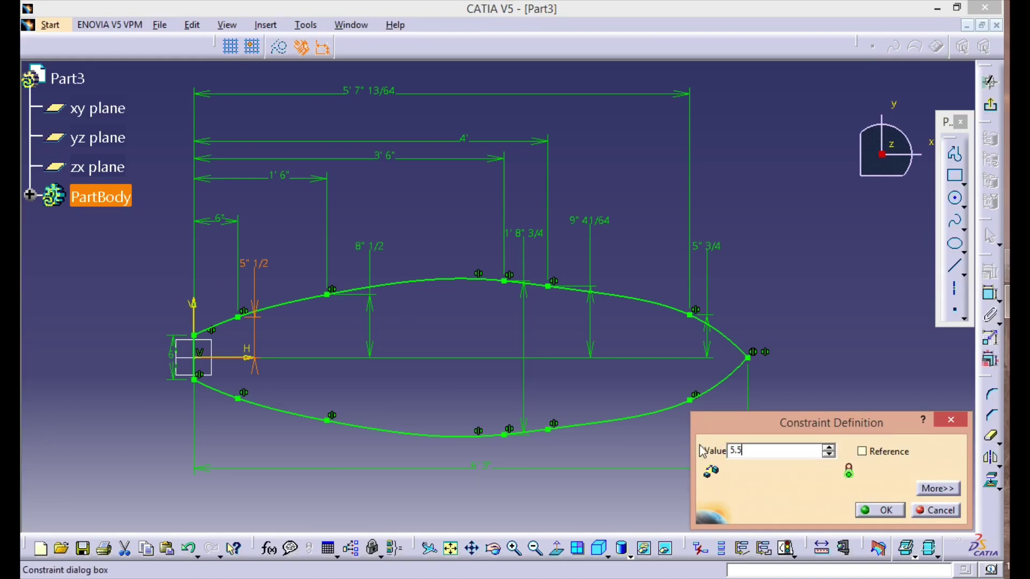
key(Return)
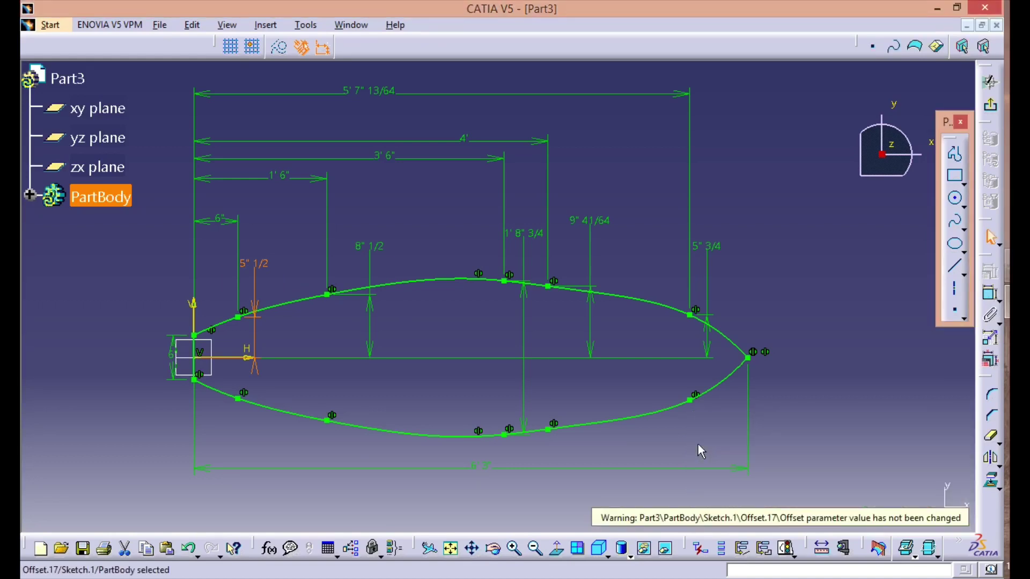
click(892, 408)
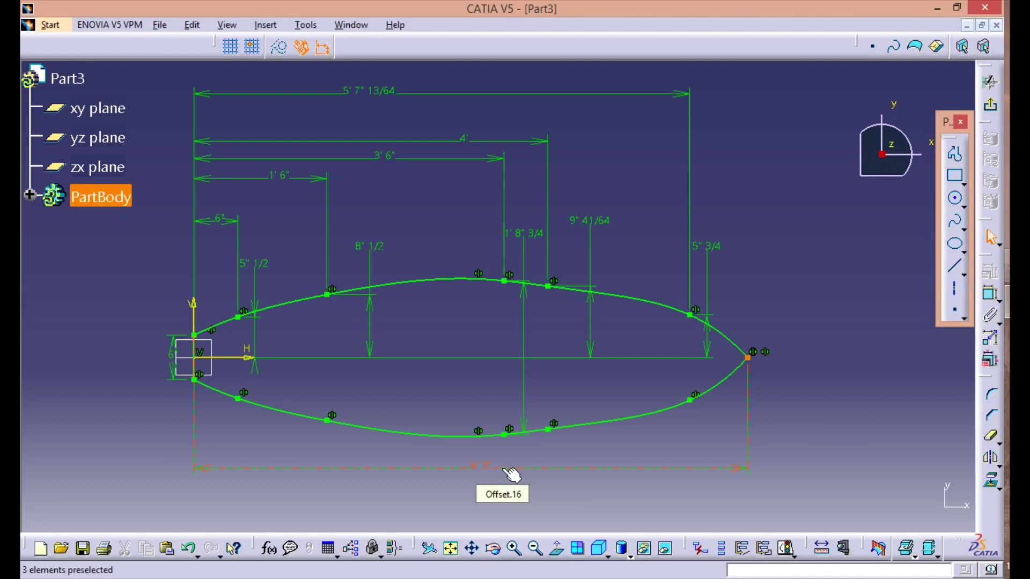
Set the sixth point's horizontal distance from the vertical axis to 5' 2" 13/64
double_click(370, 92)
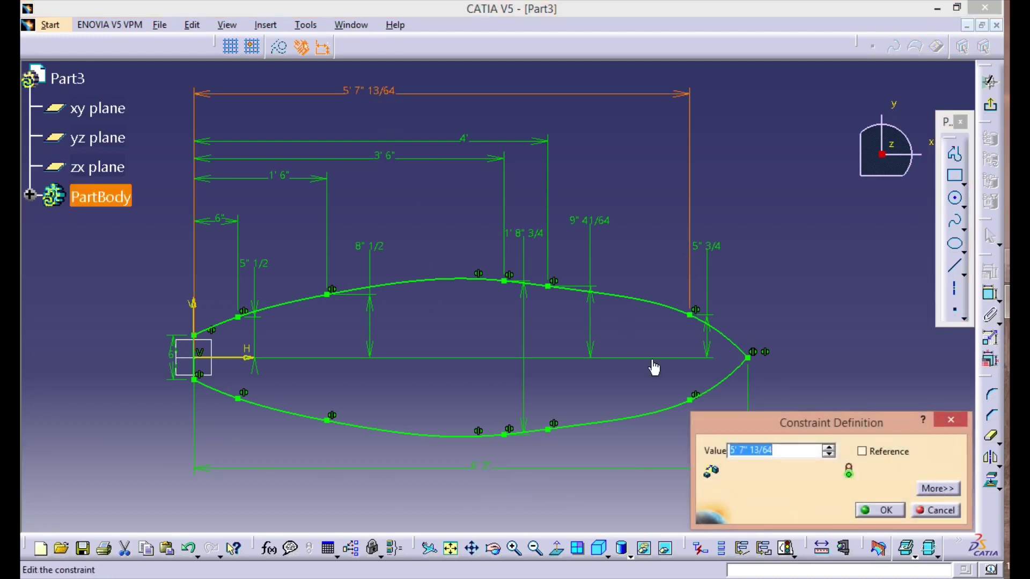
click(744, 450)
key(BackSpace)
key(BackSpace)
text(2)
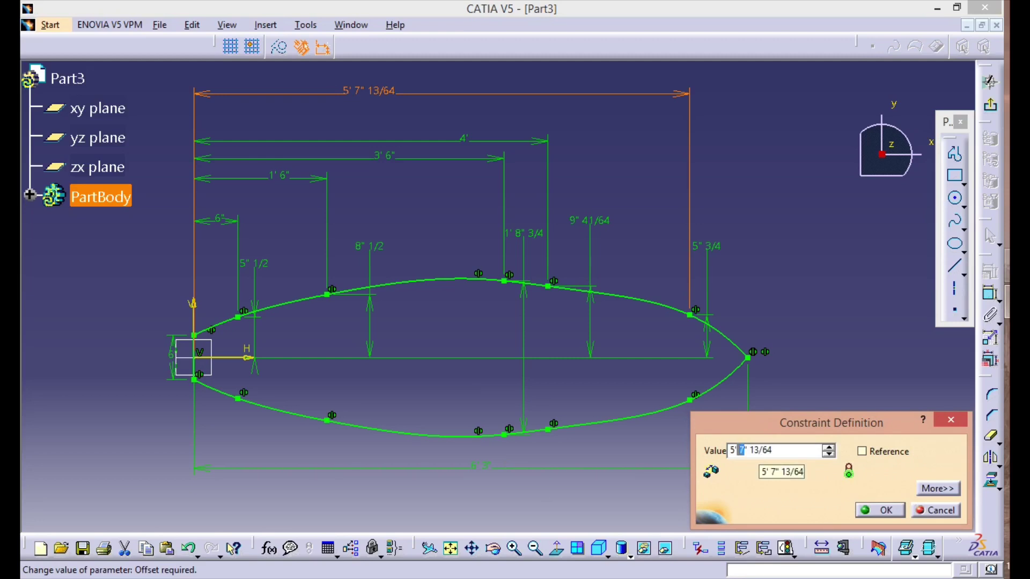
click(883, 513)
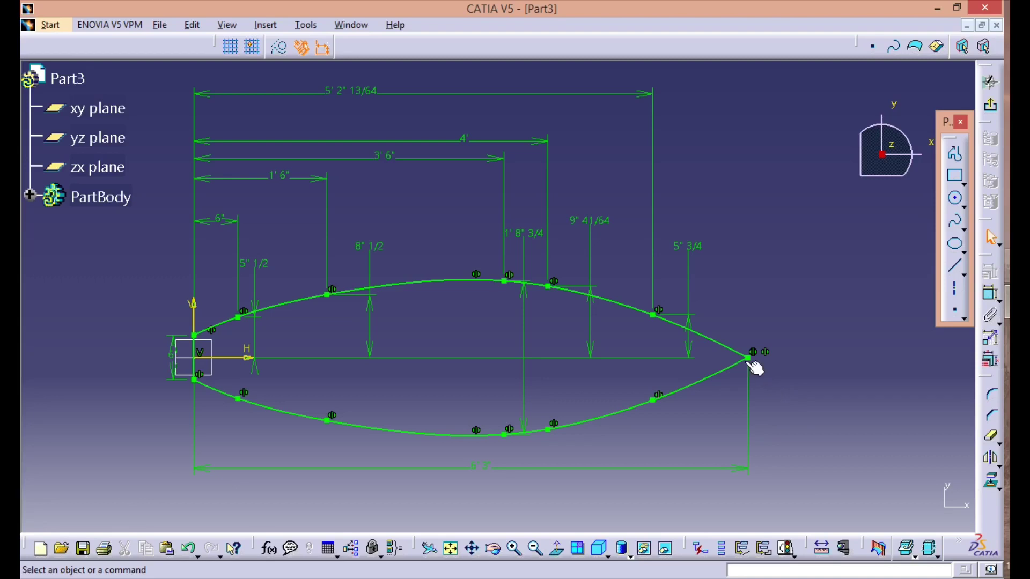
double_click(525, 236)
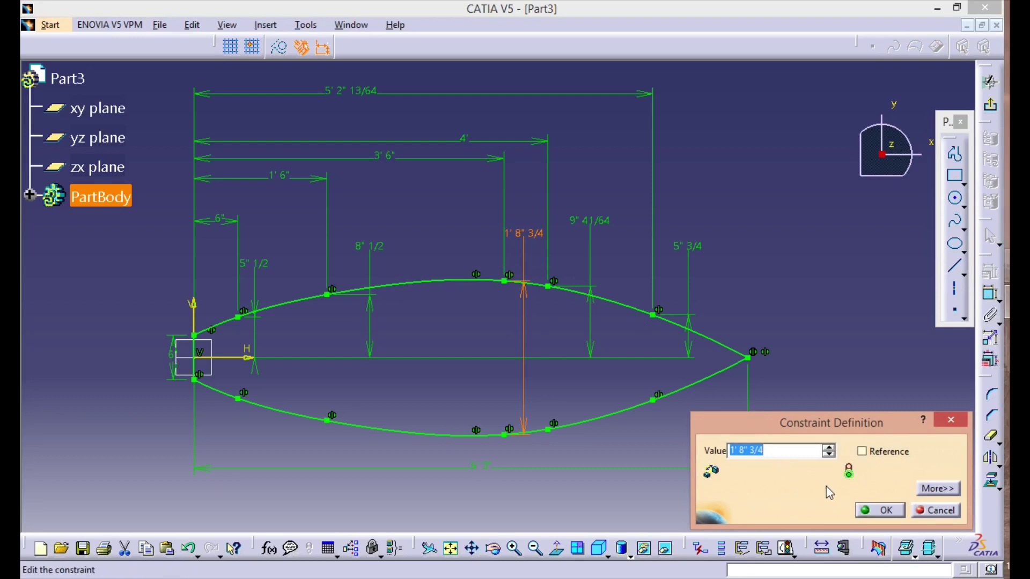
click(936, 510)
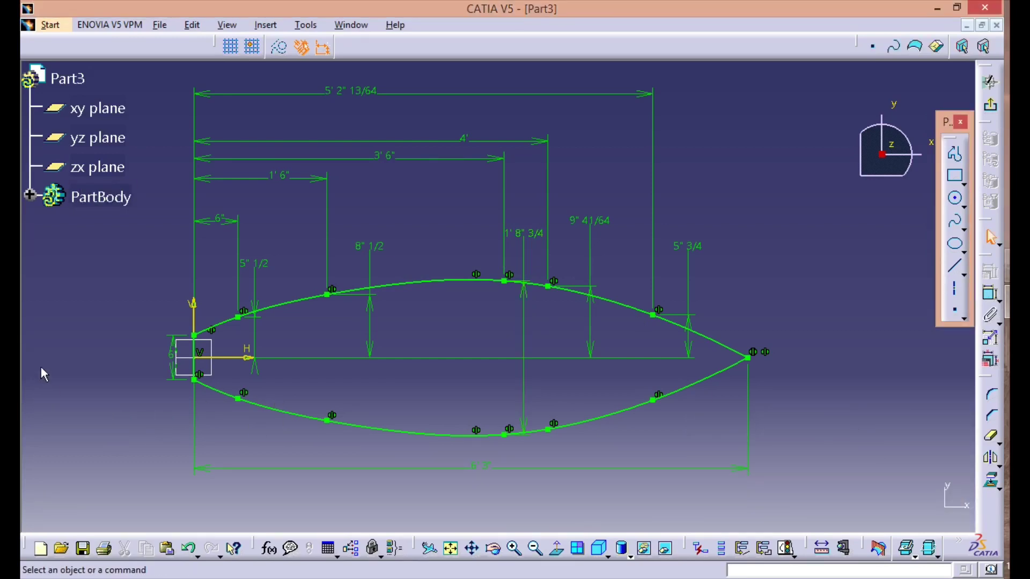
Exit the outline sketch and pad it with a length of 2" 3/4 and mirrored extent
click(990, 105)
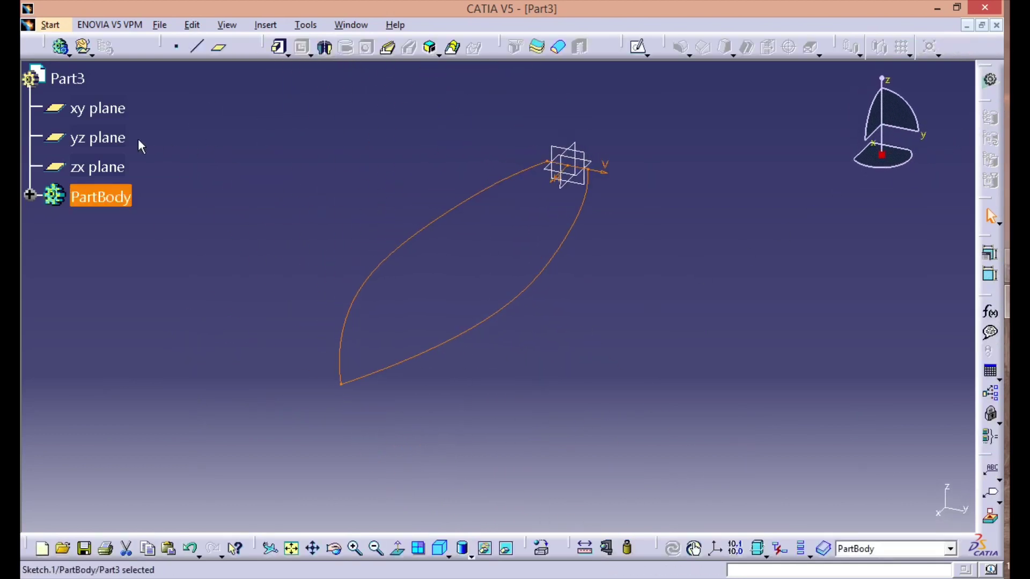
click(278, 48)
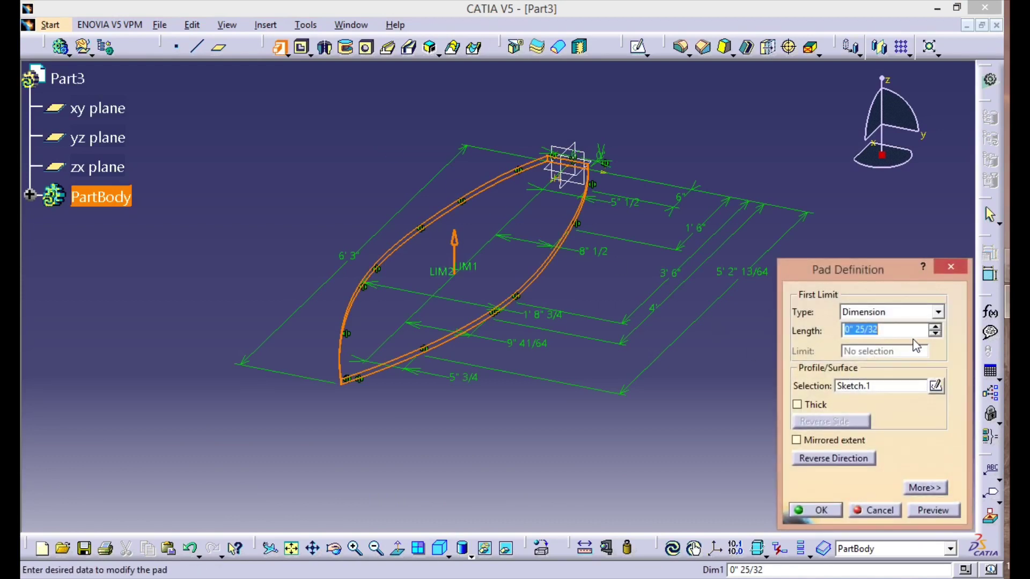
drag(885, 330, 819, 336)
text(2)
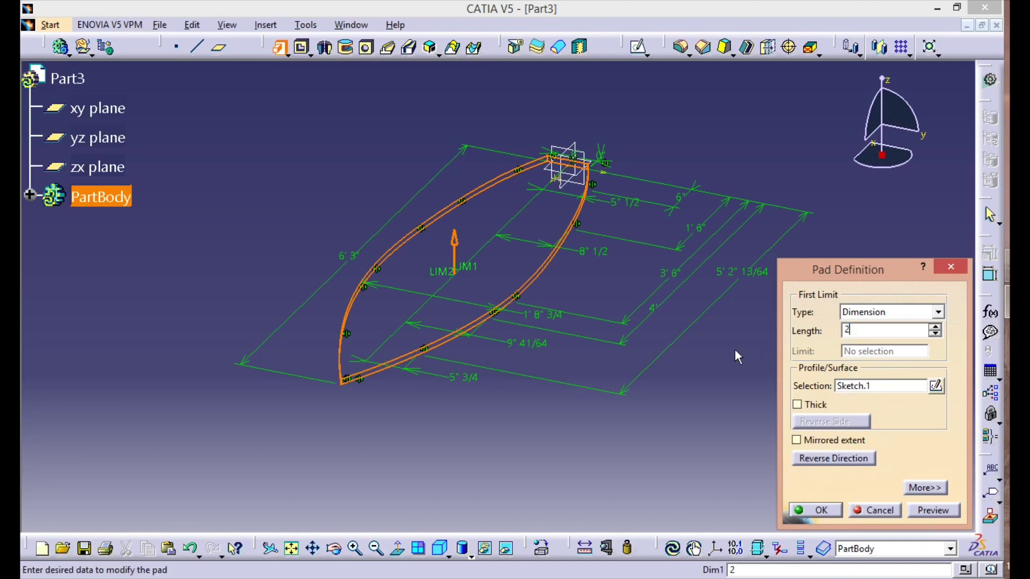
text("3/4)
click(797, 440)
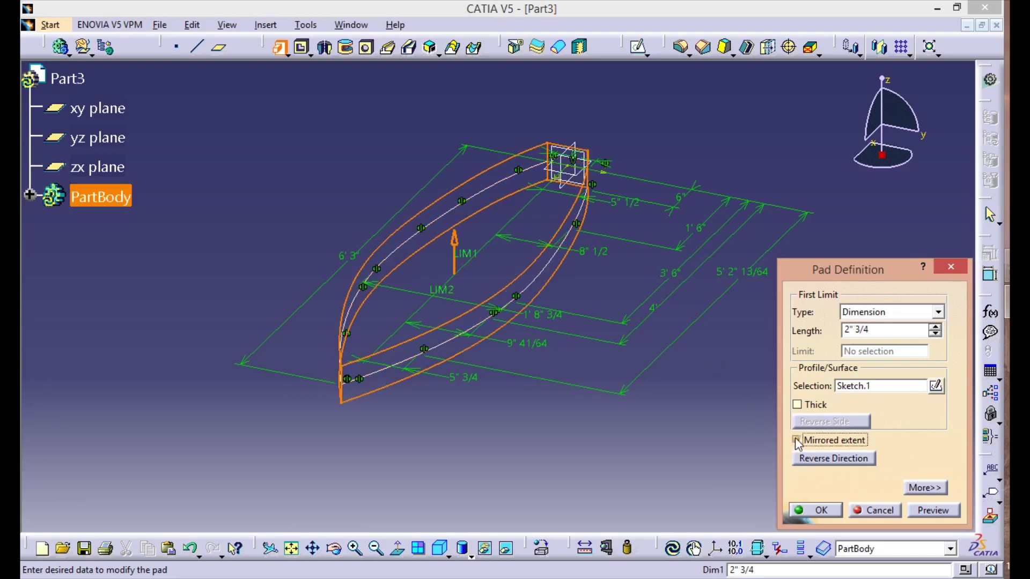
click(945, 513)
click(836, 512)
Display the padded board shaded with its edges
middle_drag(217, 391, 525, 437)
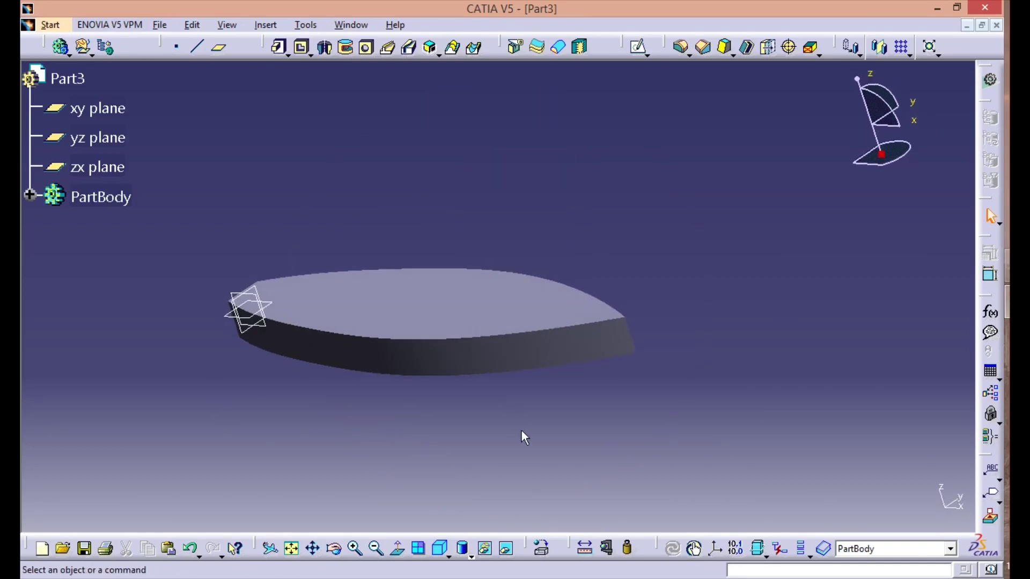
click(471, 556)
click(483, 454)
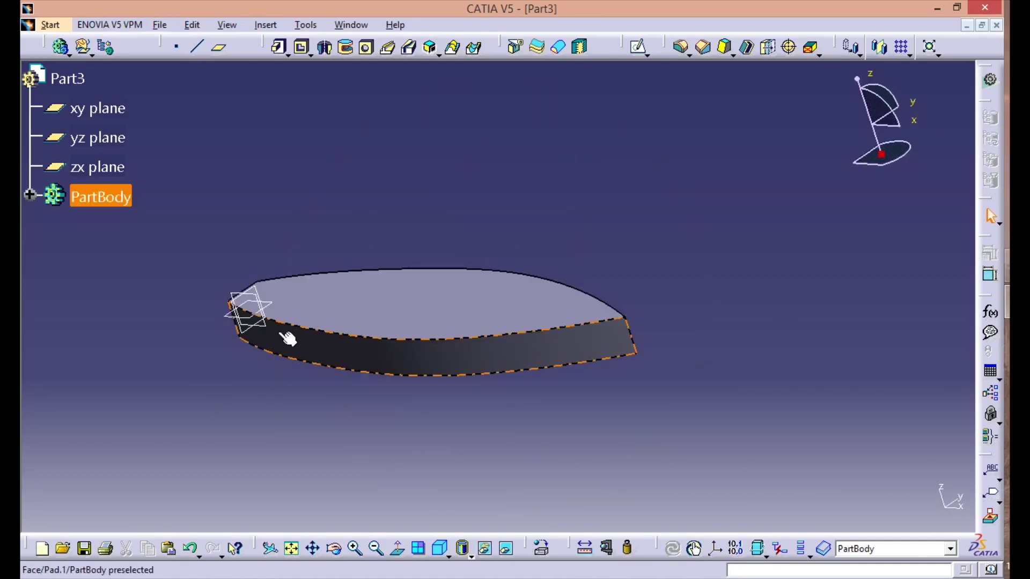
middle_drag(237, 198, 400, 182)
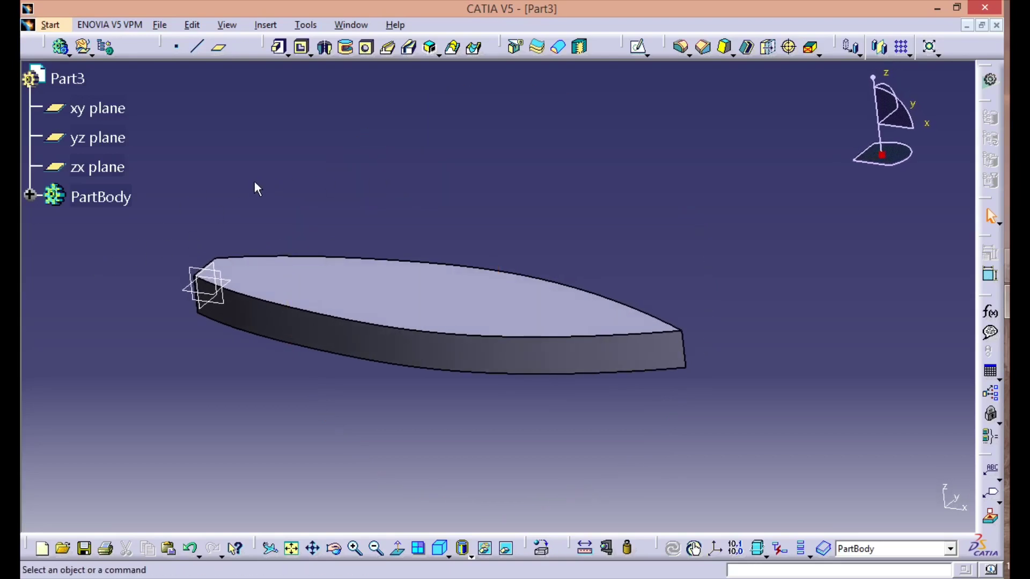
Start a new sketch on the zx plane and view it face-on
click(30, 196)
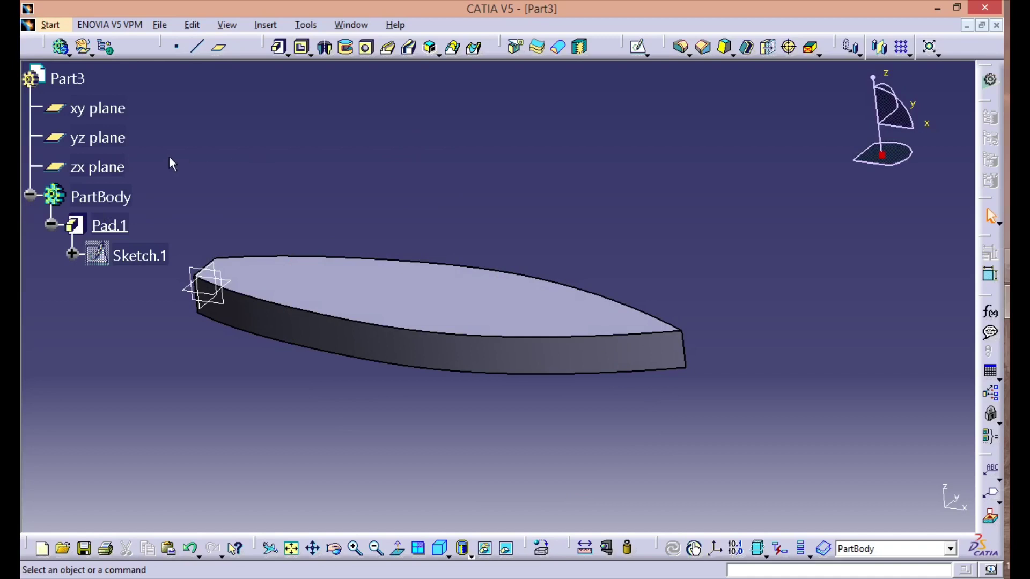
click(116, 168)
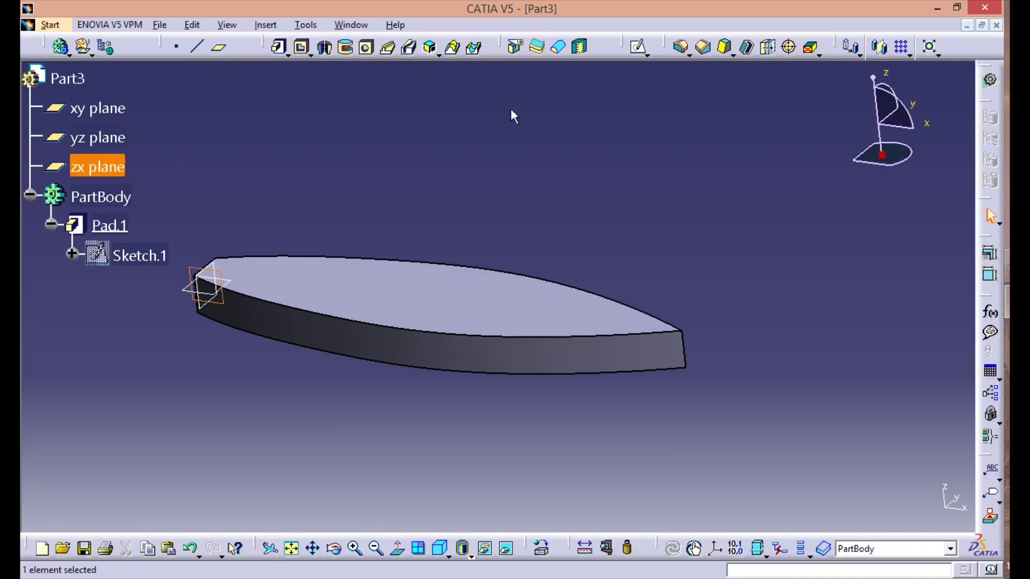
click(639, 47)
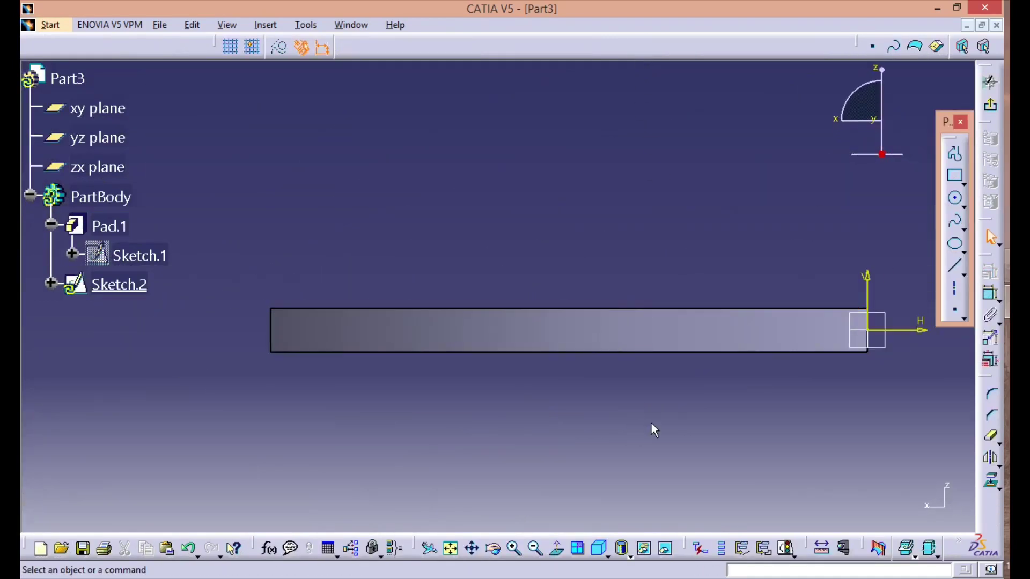
middle_drag(647, 432, 581, 399)
middle_drag(503, 189, 504, 253)
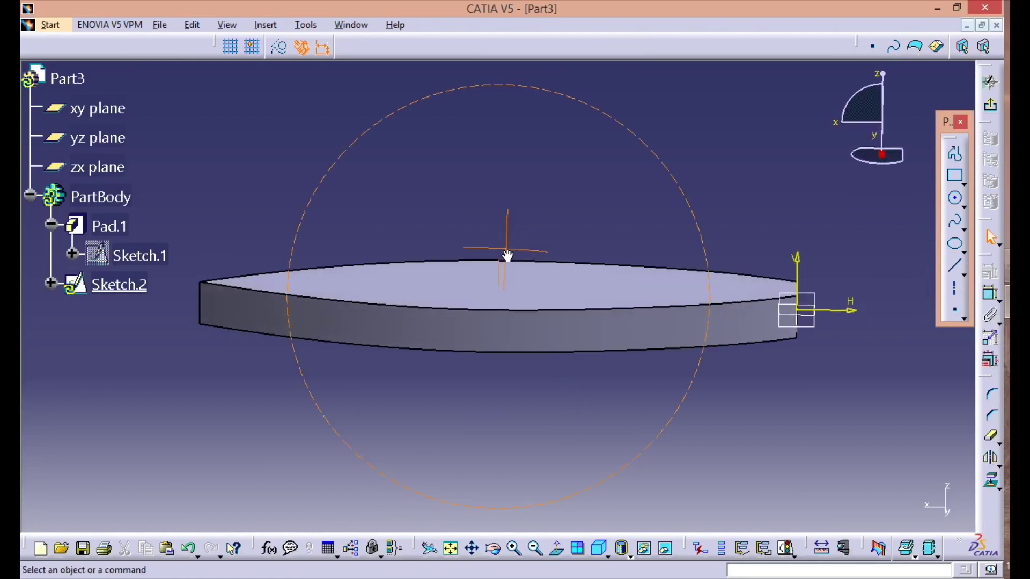
click(556, 548)
click(955, 221)
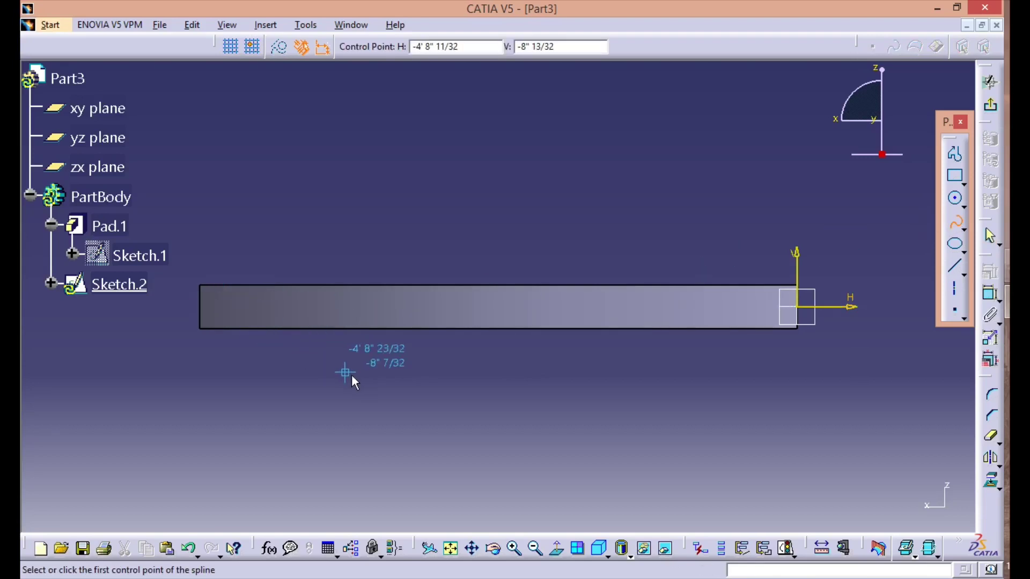
key(Escape)
click(535, 314)
click(609, 404)
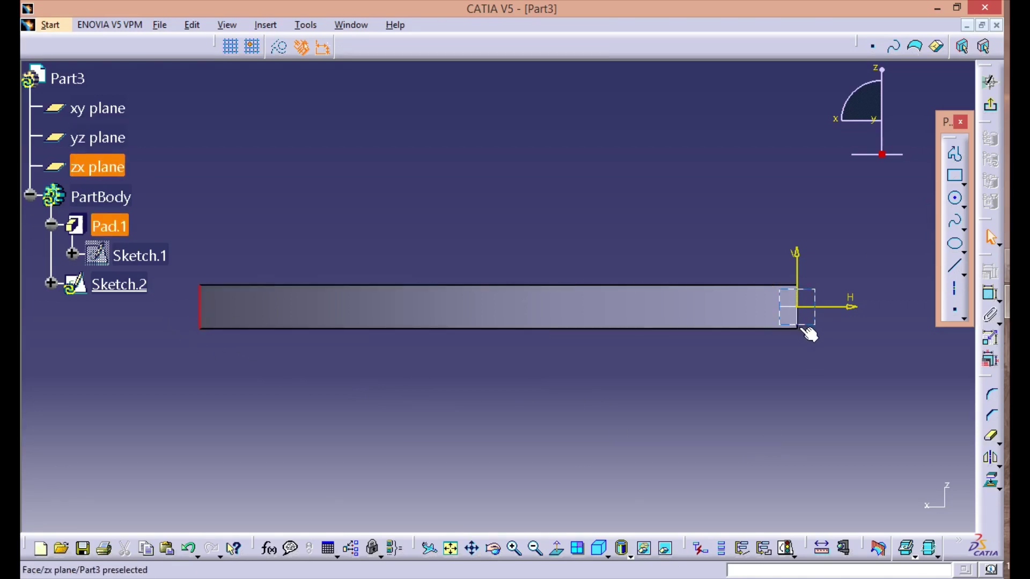
Project the pad's side face into the sketch and convert the projected outline to construction geometry
click(633, 321)
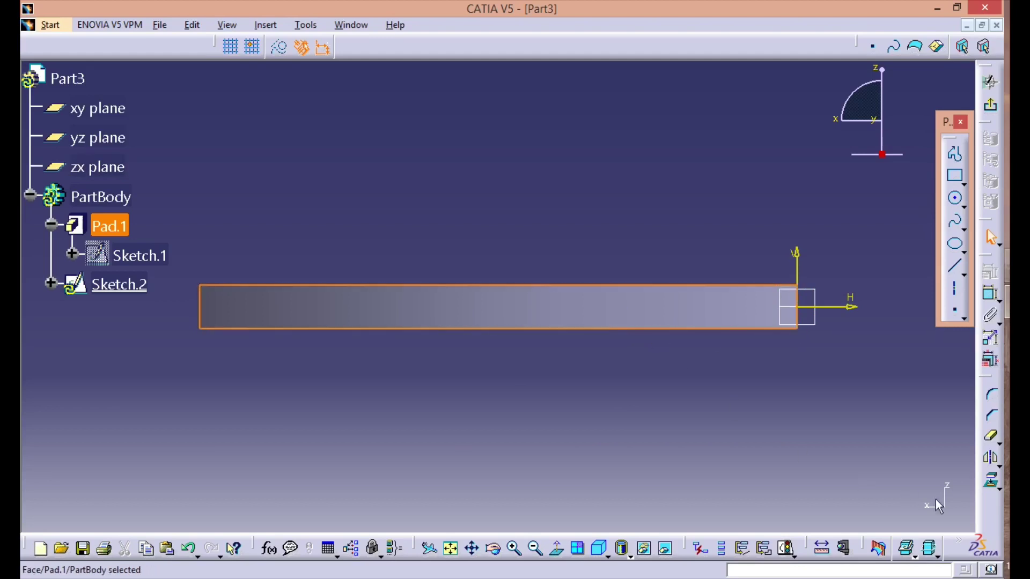
click(991, 480)
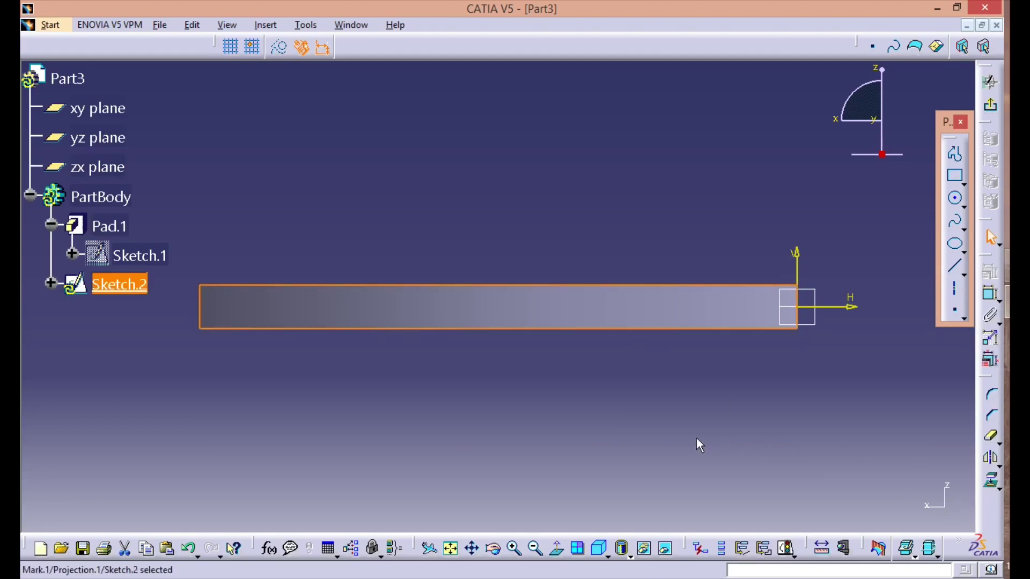
click(544, 426)
click(475, 329)
click(279, 49)
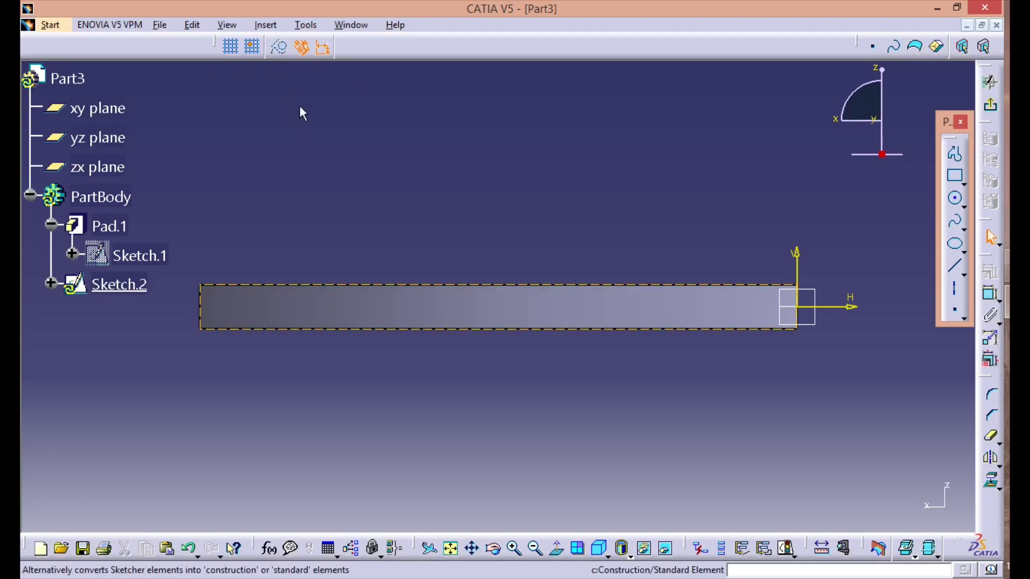
Draw a three-point spline from the upper nose edge, dipping just below the horizontal axis at mid-length, to the upper tail corner
click(955, 221)
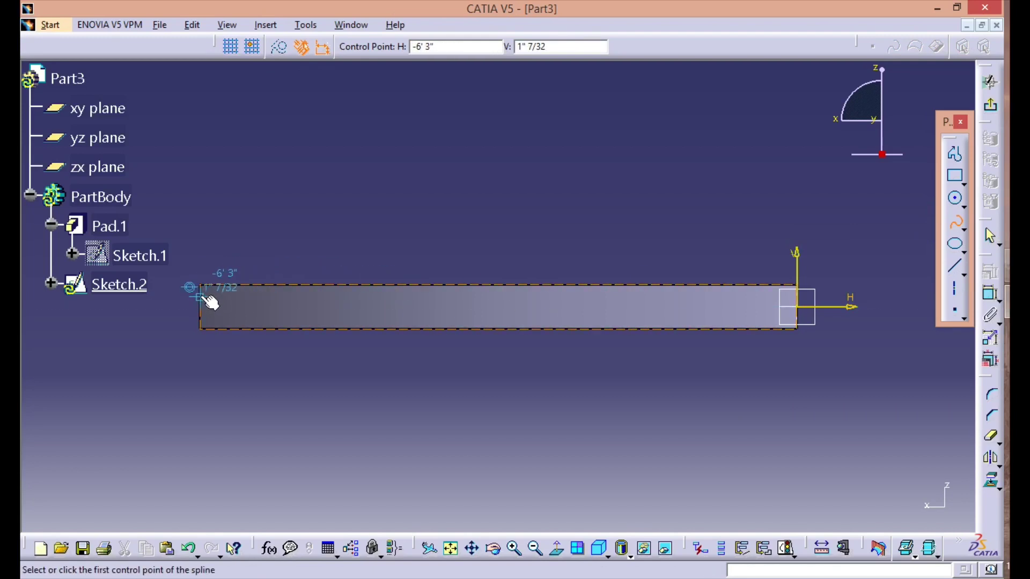
click(201, 293)
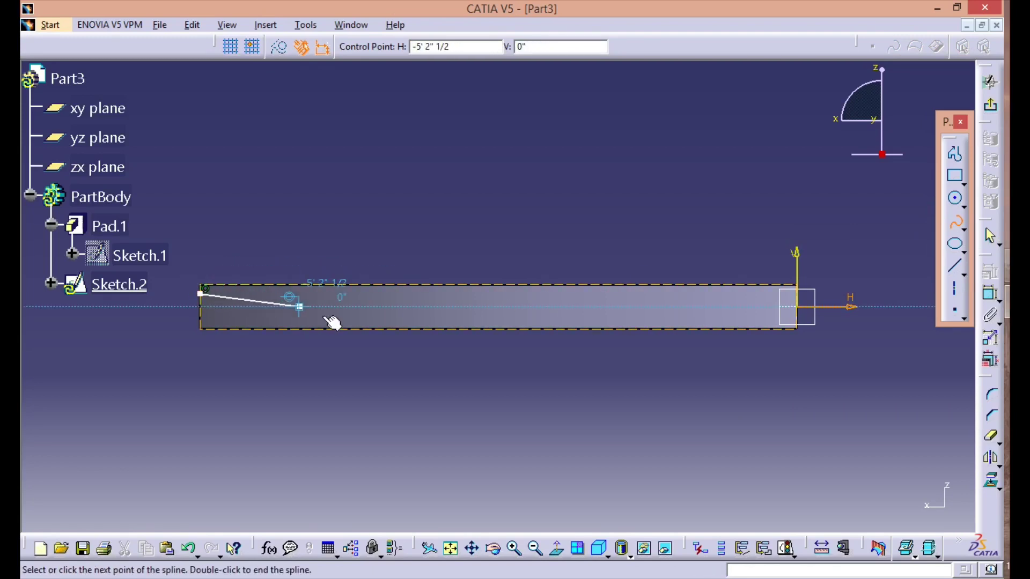
click(498, 310)
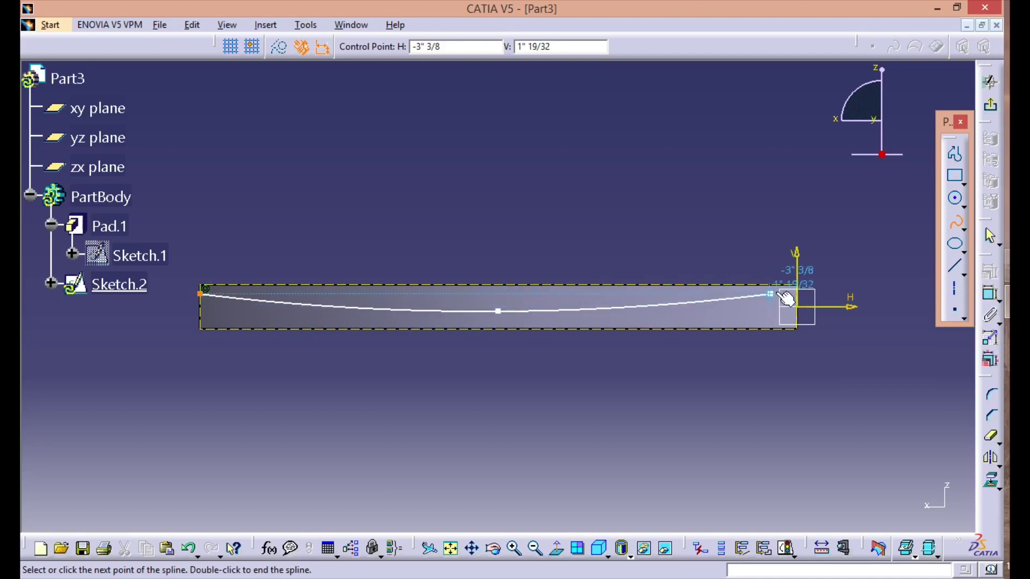
click(802, 287)
key(Escape)
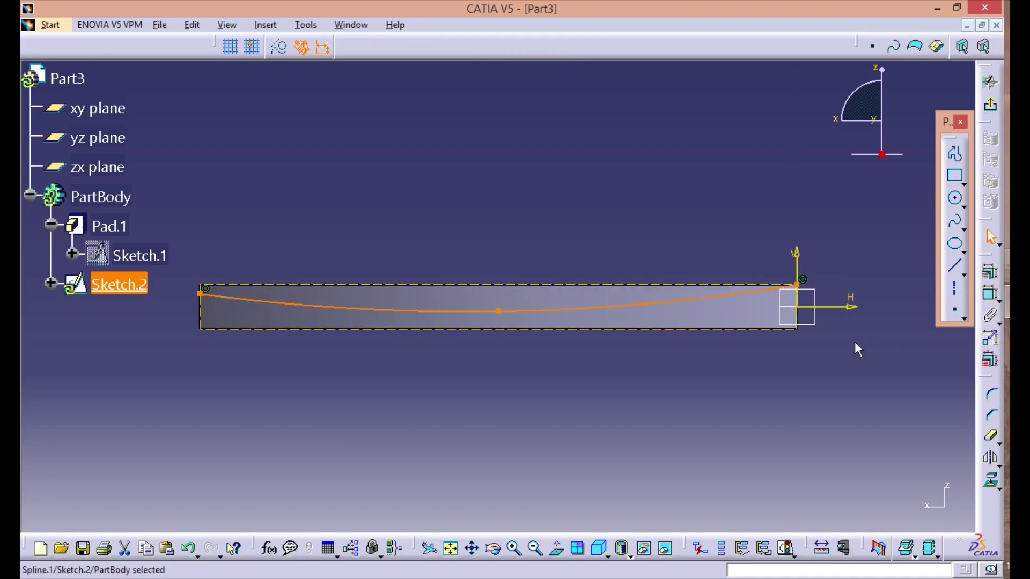
click(955, 221)
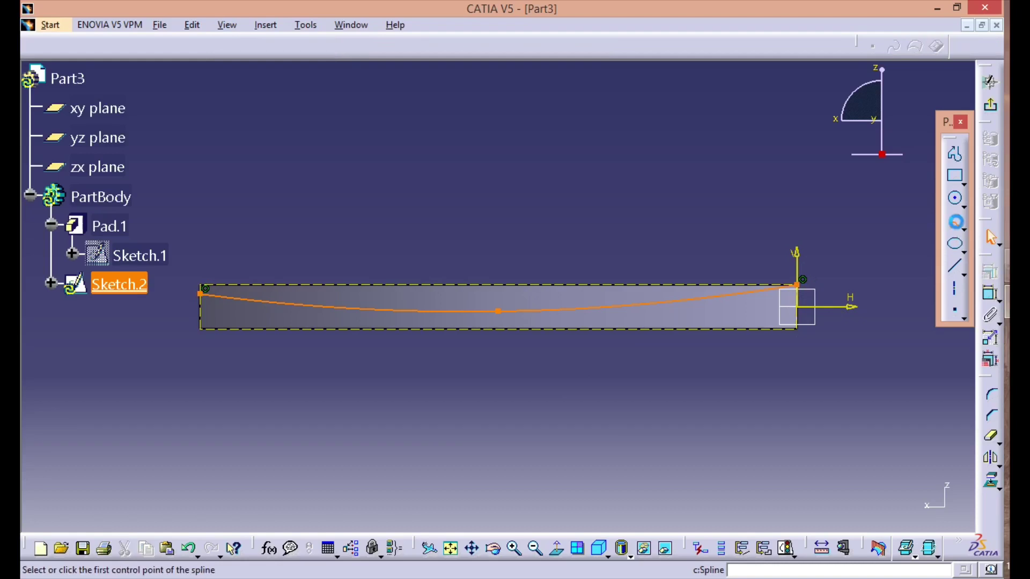
click(200, 312)
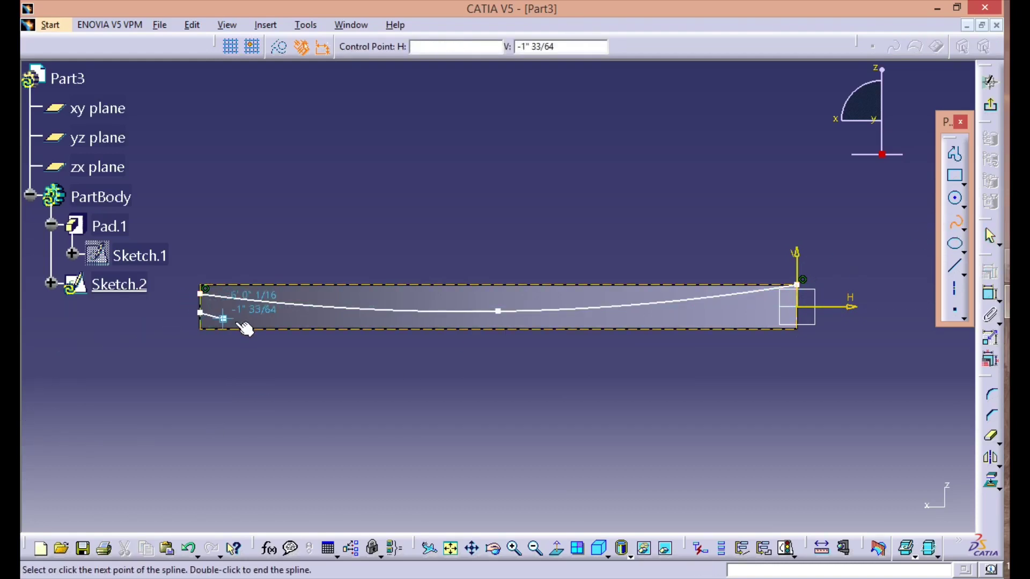
click(500, 329)
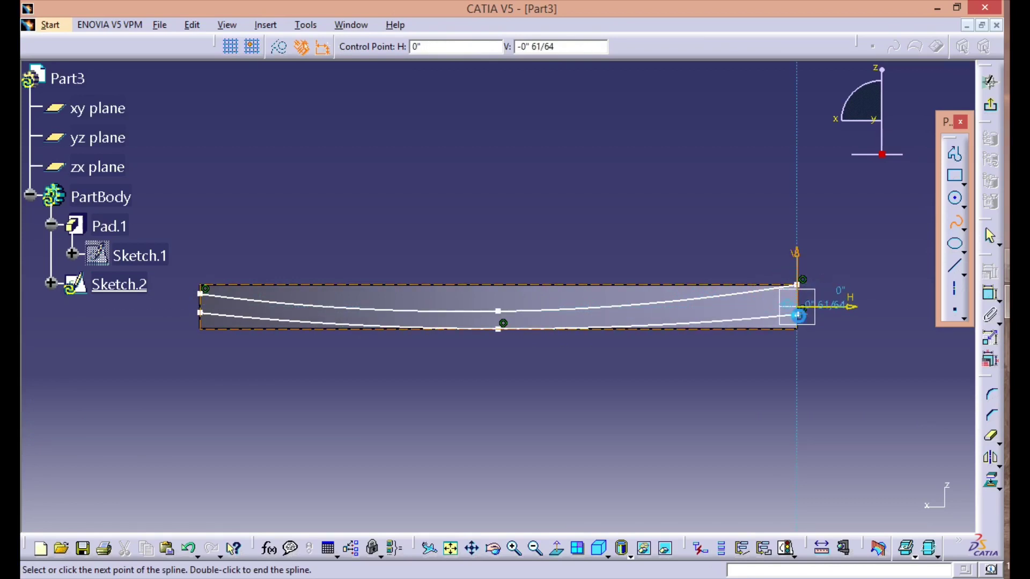
key(Escape)
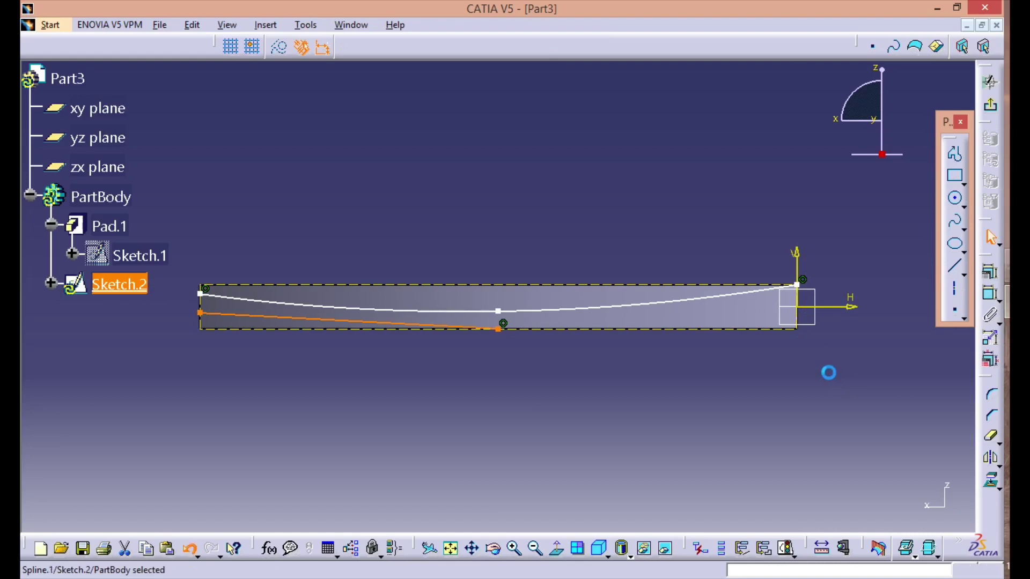
key(ctrl+z)
Draw a lower three-point spline from the nose edge through the pad's bottom edge at mid-length to the tail edge below the upper spline
click(959, 227)
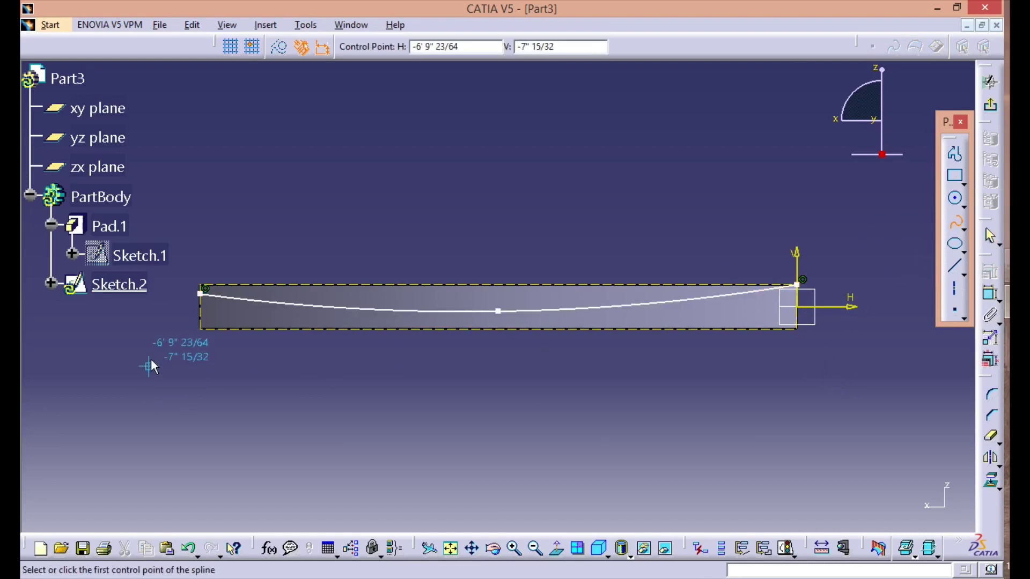
click(200, 313)
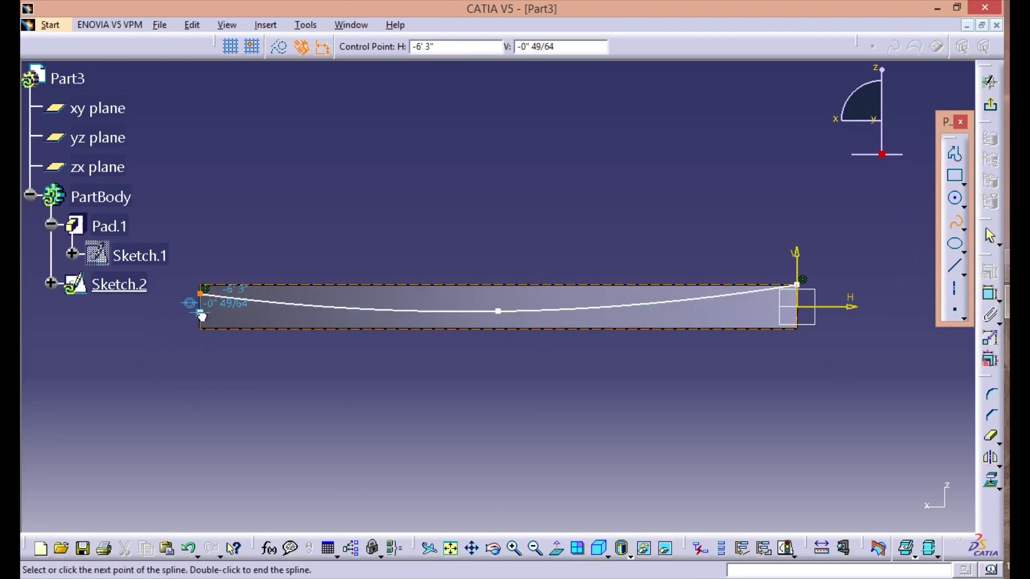
click(499, 328)
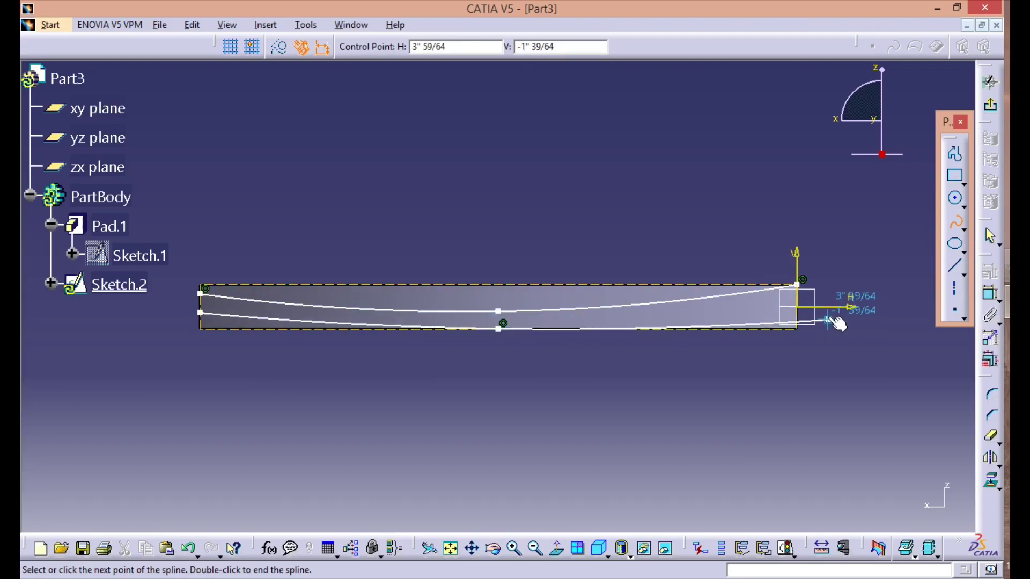
click(797, 318)
key(Escape)
click(758, 408)
Draw a vertical line joining the nose ends of the upper and lower splines
mouse_move(299, 447)
middle_down()
mouse_move(372, 425)
mouse_move(387, 370)
mouse_move(570, 398)
mouse_move(573, 381)
middle_up()
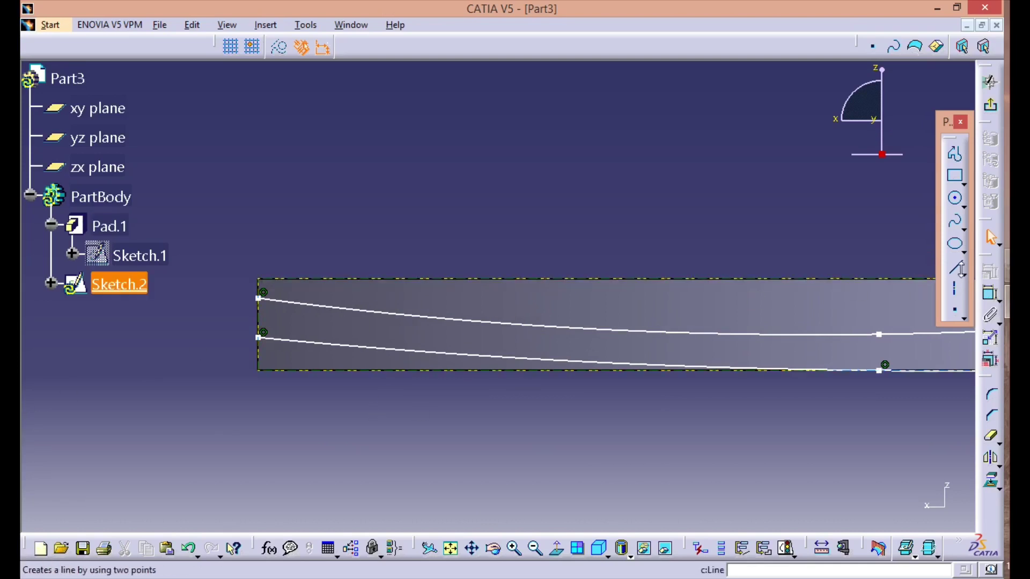
click(961, 266)
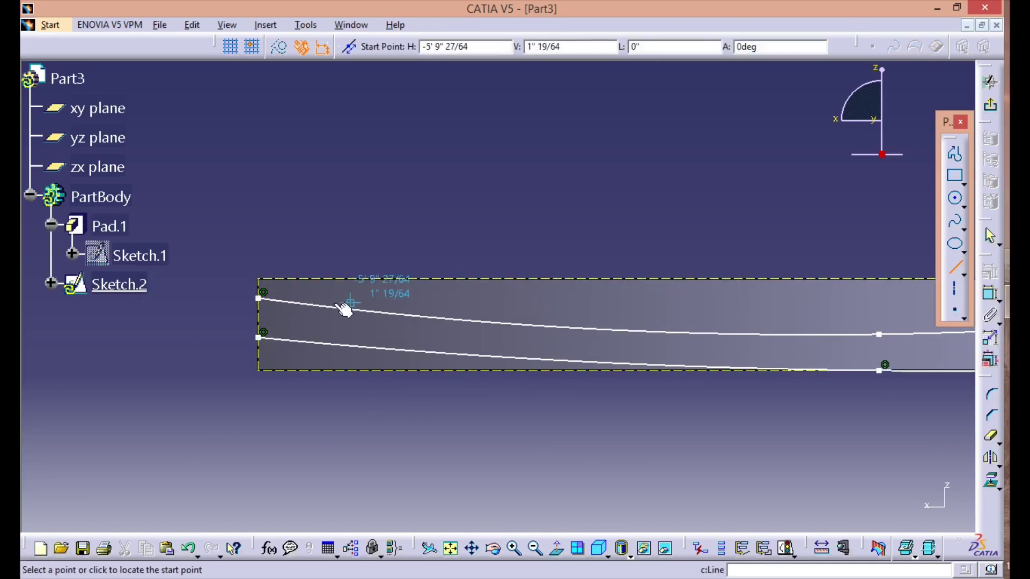
click(260, 299)
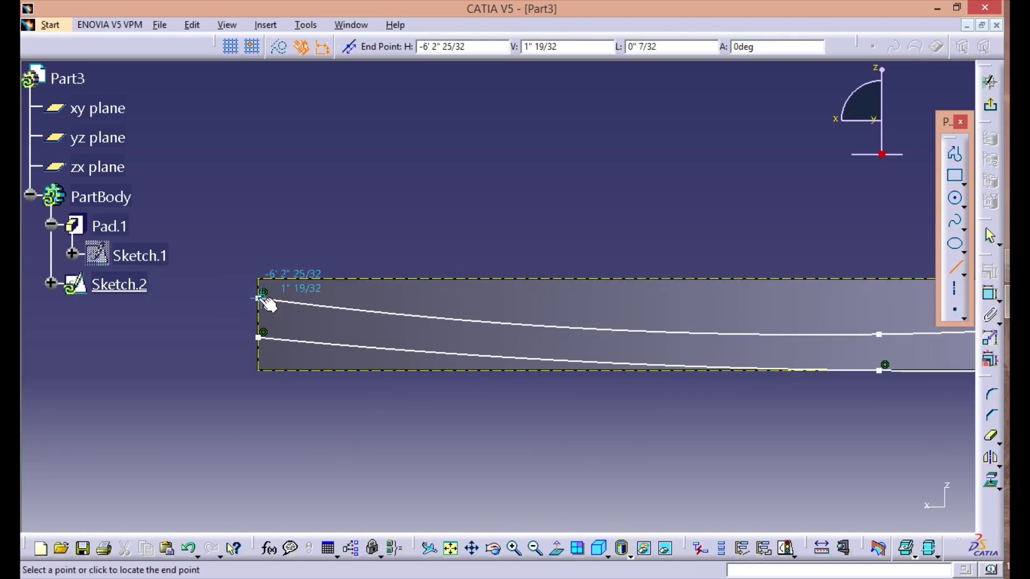
click(259, 337)
click(205, 335)
Constrain the nose line's length to 2" 3/4 and shift the line slightly upward along the nose edge
click(991, 294)
click(259, 321)
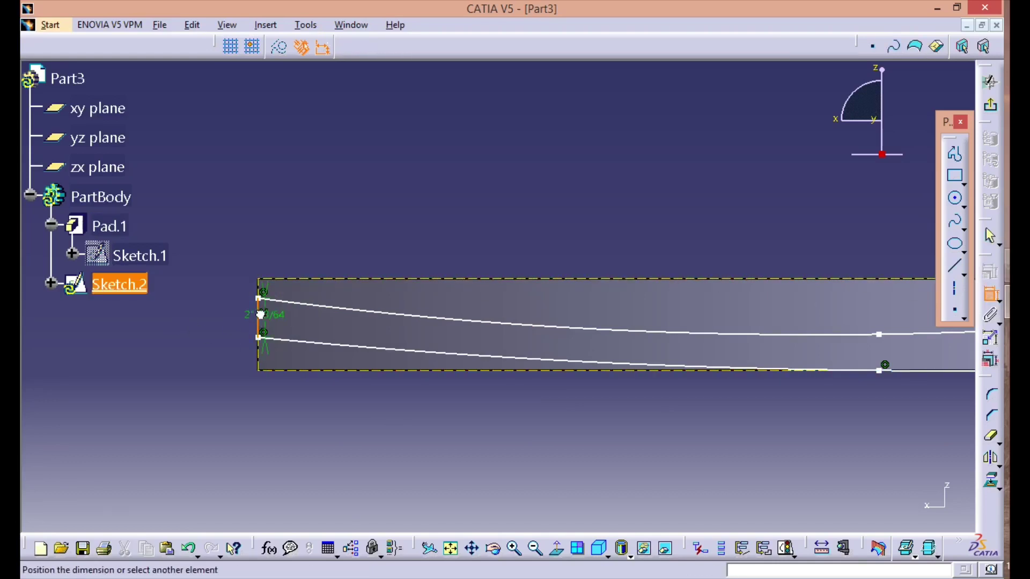
click(209, 310)
double_click(213, 319)
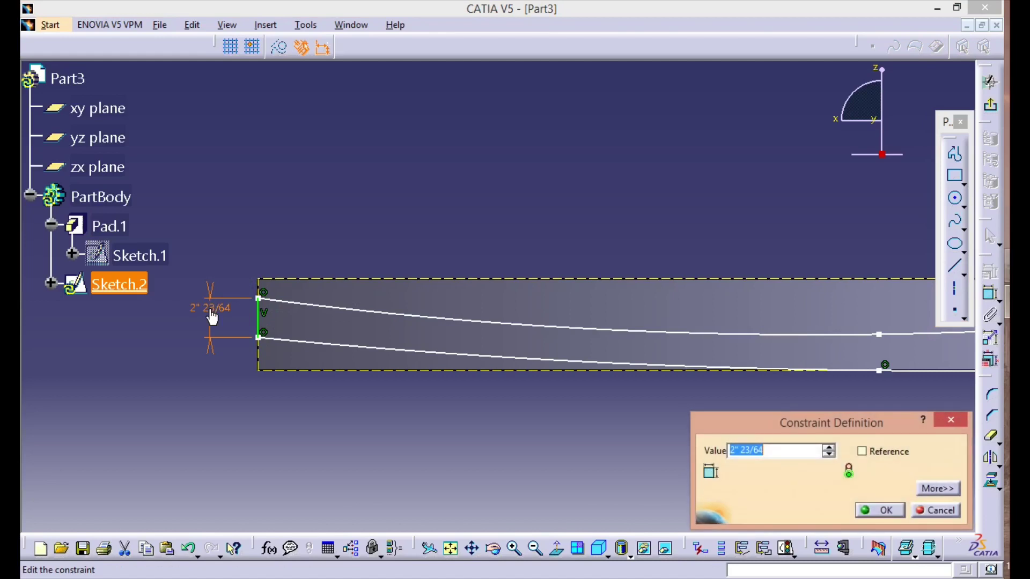
text(2"3/)
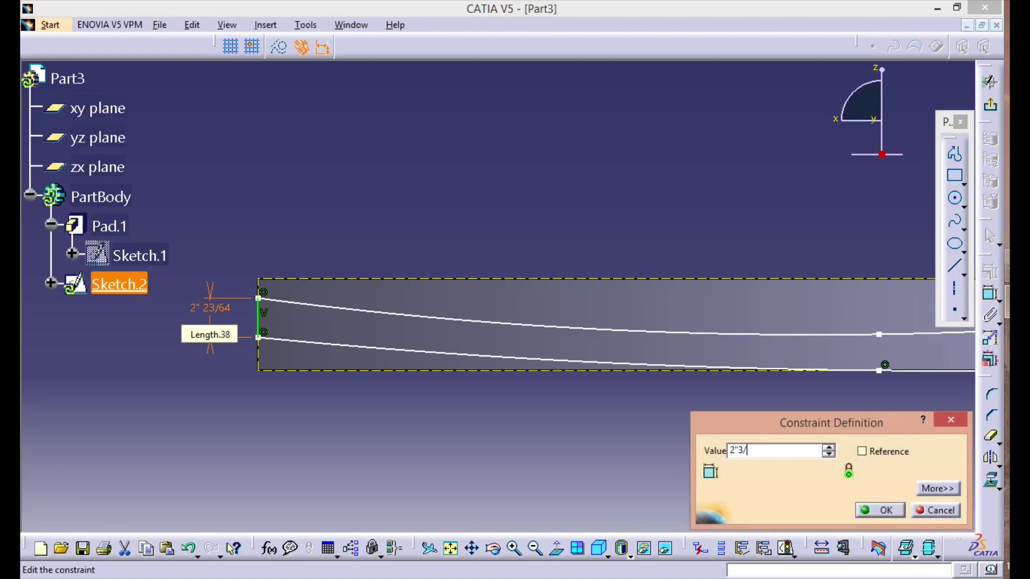
text(4)
key(Return)
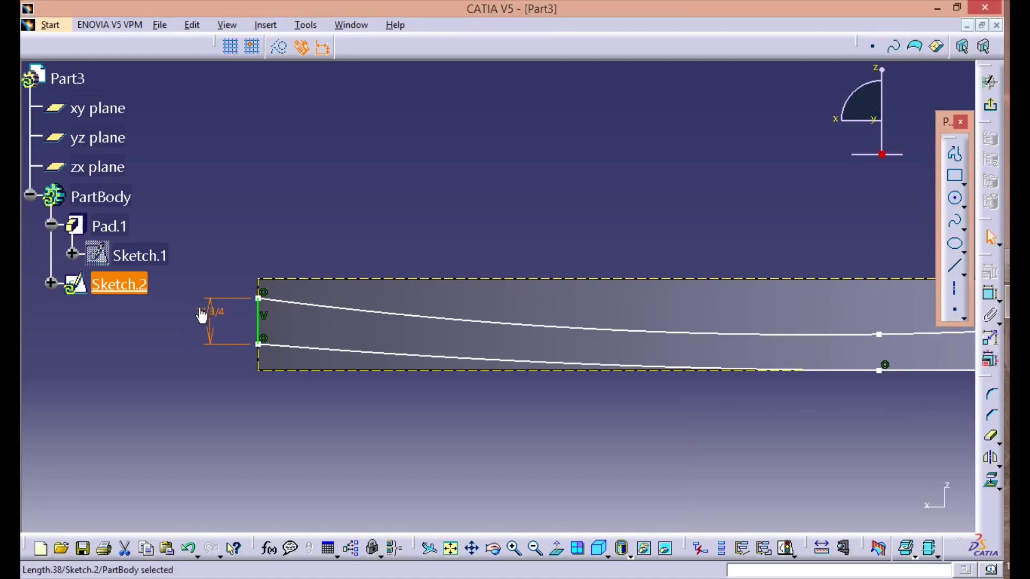
drag(261, 328, 258, 319)
Draw a vertical line joining the tail ends of the upper and lower splines
middle_drag(566, 438, 218, 430)
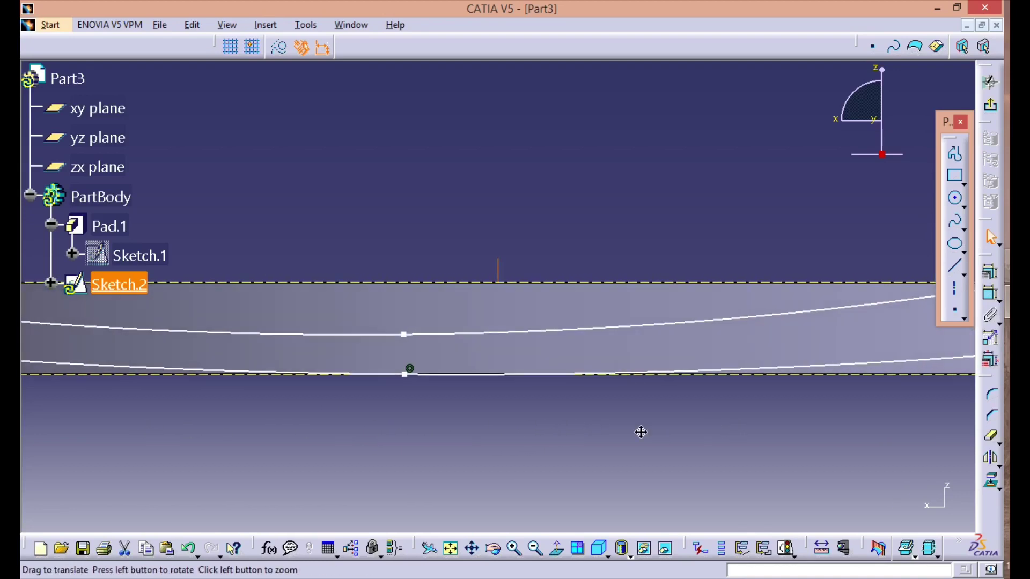
middle_drag(713, 423, 267, 471)
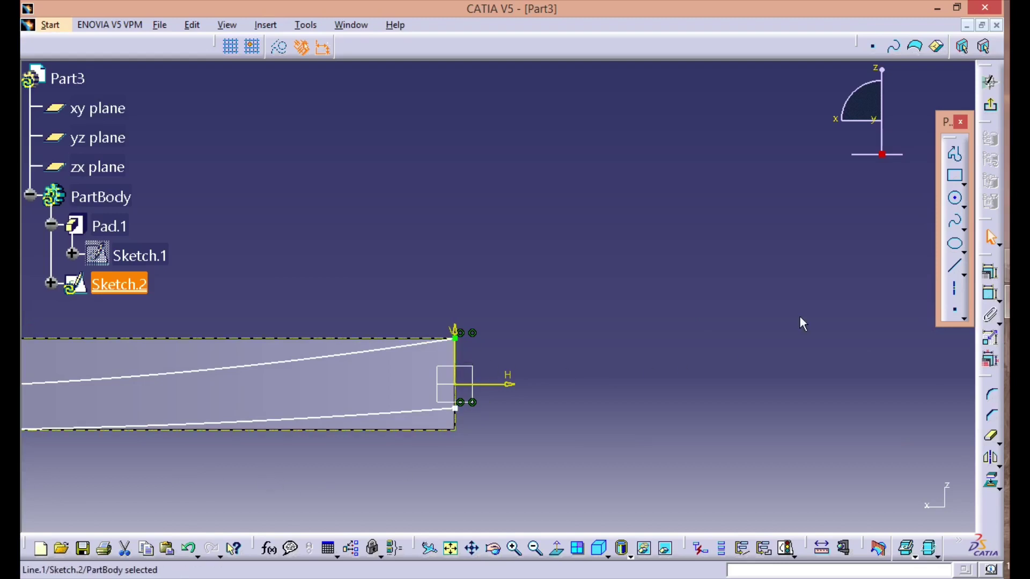
click(954, 267)
click(455, 338)
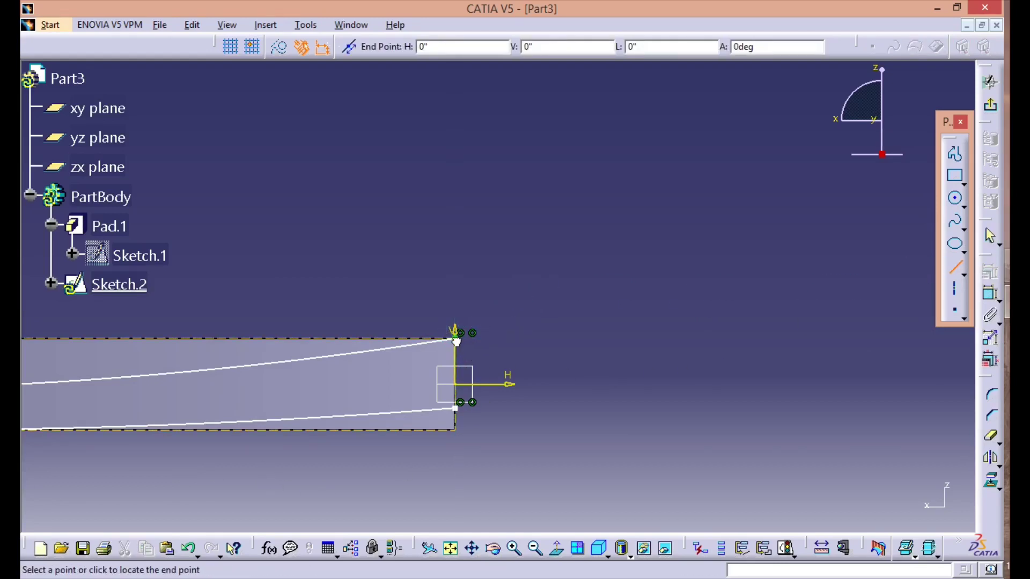
click(456, 403)
Dimension the tail line's length and delete the outer coincidence constraint at its upper end
click(990, 293)
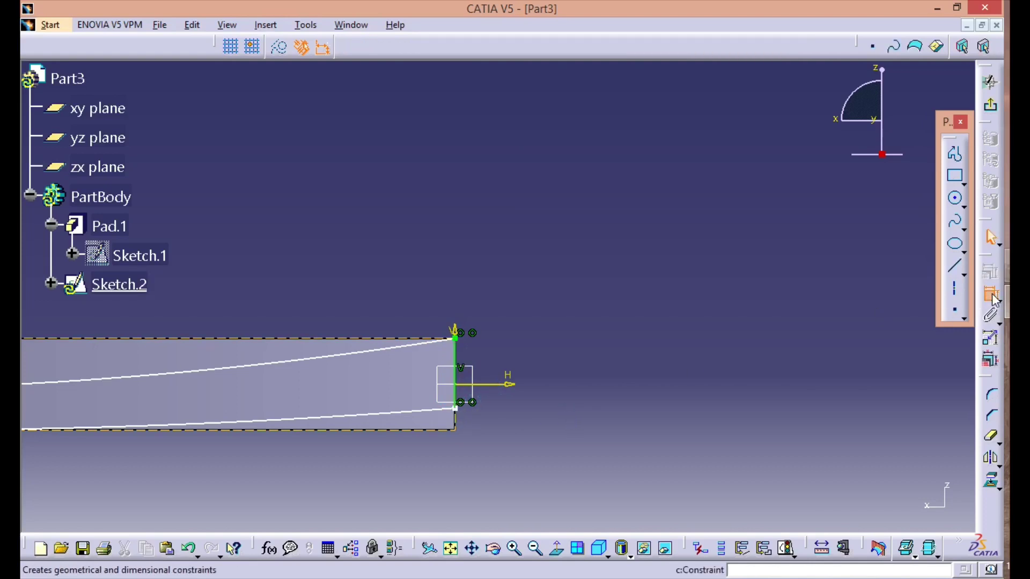
click(455, 357)
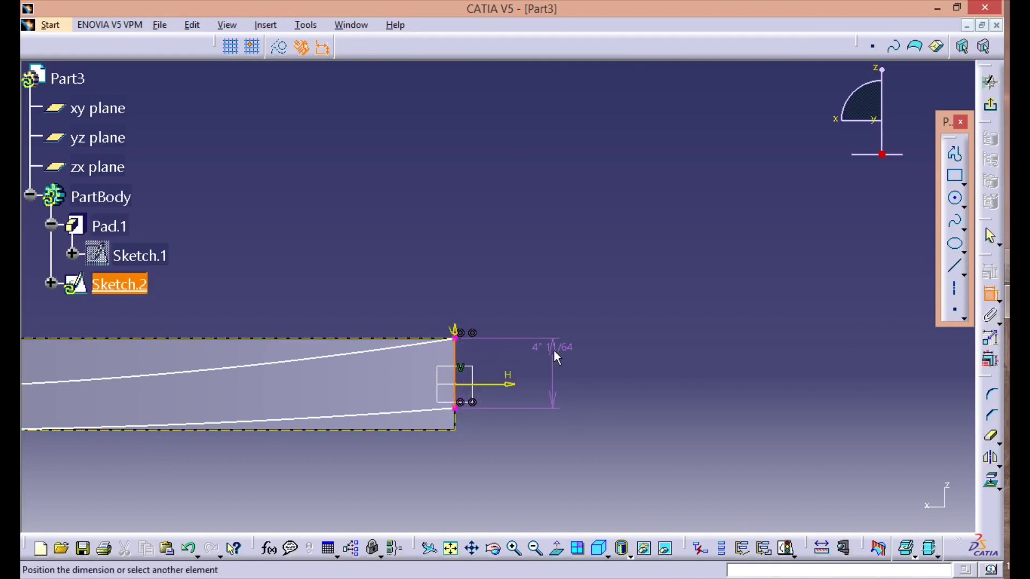
click(554, 350)
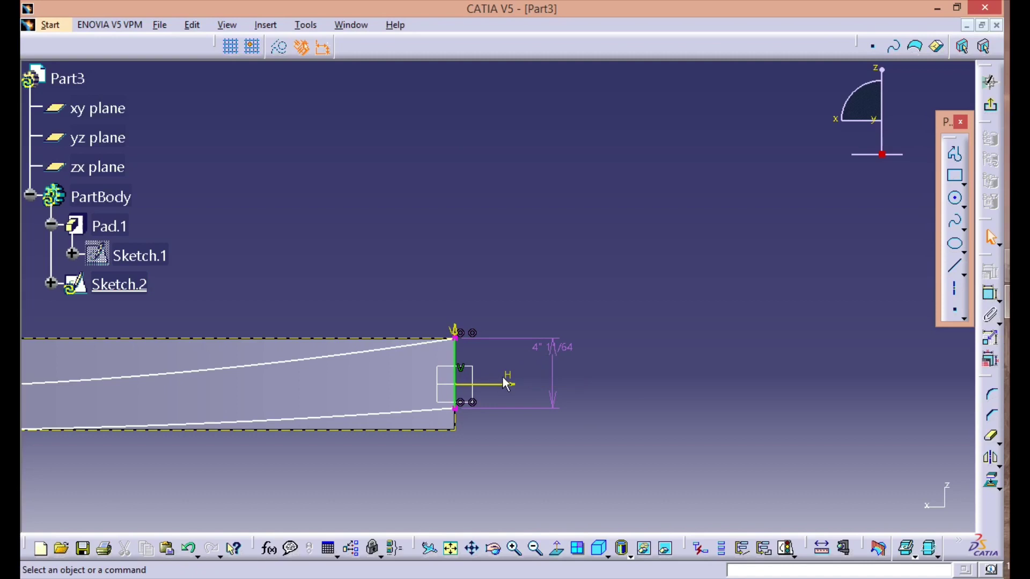
click(473, 334)
right_click(473, 333)
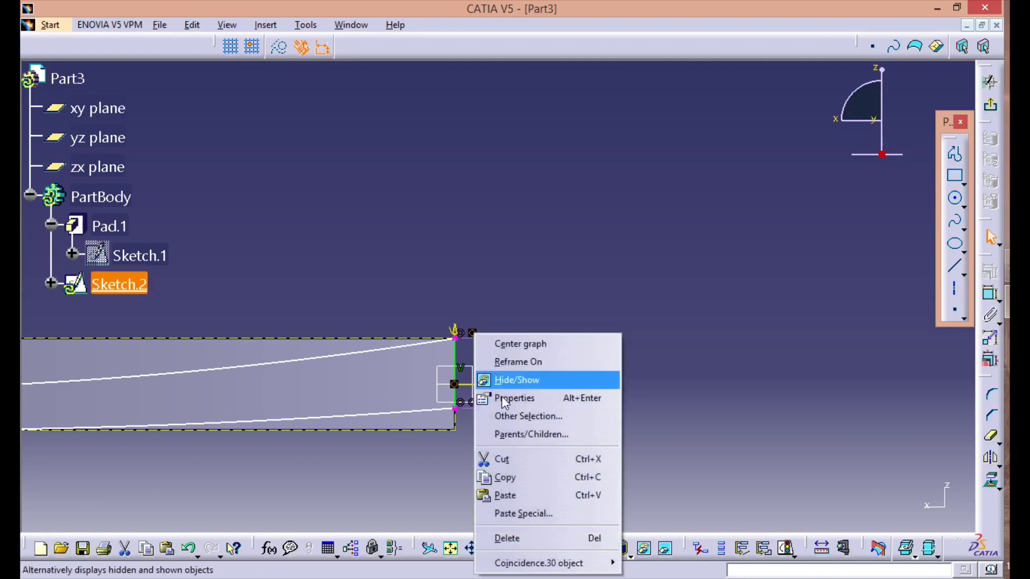
click(513, 538)
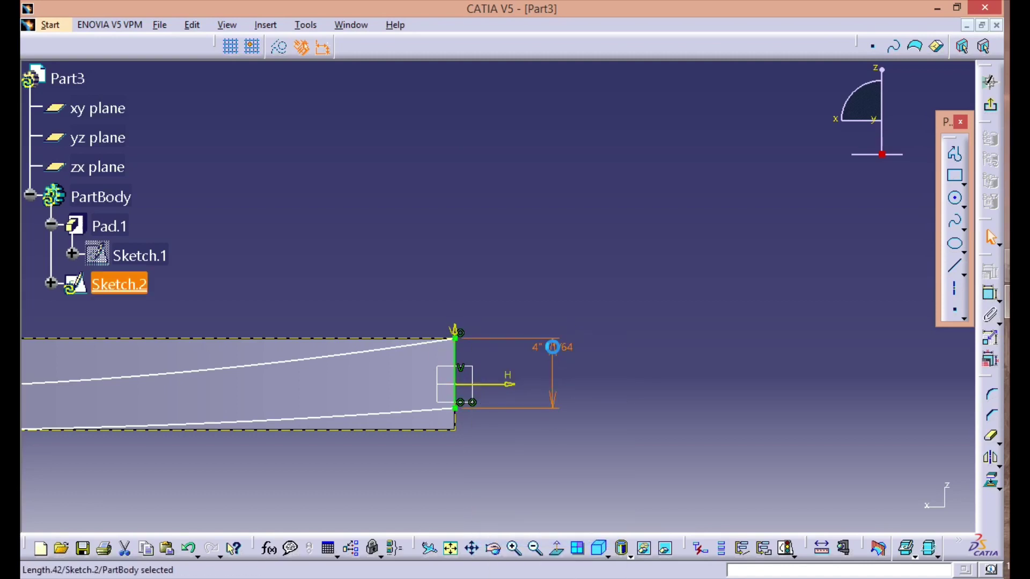
Set the tail line's length to 2" 3/4
double_click(552, 348)
text(2)
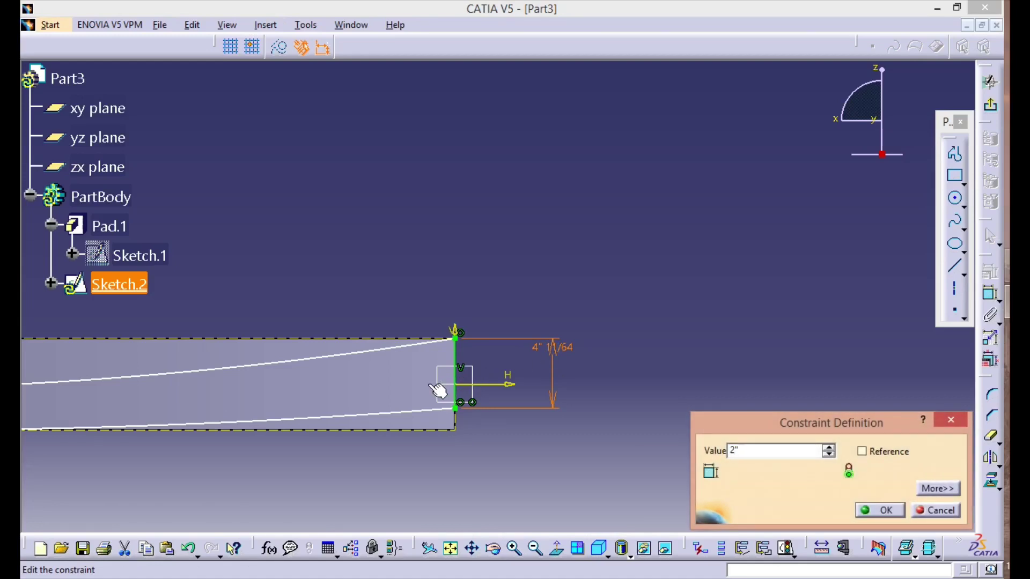
text(" 3/4)
key(Return)
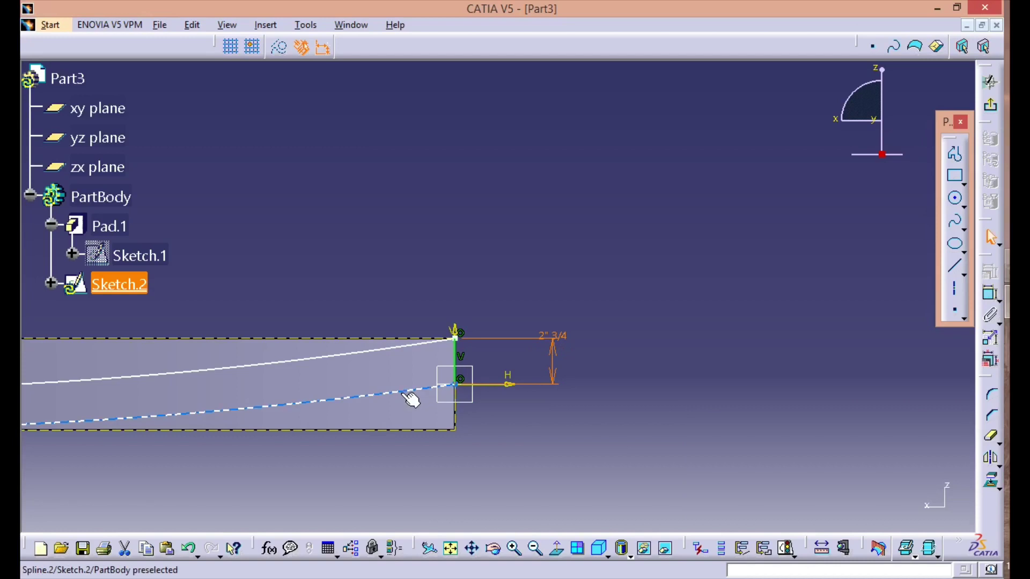
Try to constrain the lower spline tangent to the pad's bottom edge, and undo the tangency
mouse_move(242, 430)
middle_down()
mouse_move(620, 317)
mouse_move(625, 336)
mouse_move(455, 370)
mouse_move(582, 389)
mouse_move(586, 352)
middle_up()
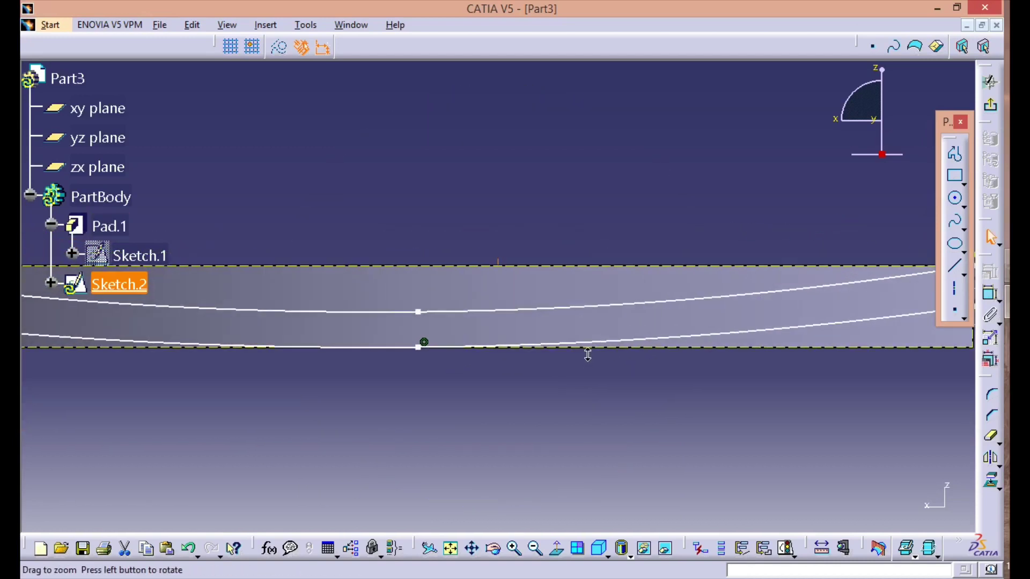
click(508, 347)
ctrl+click(670, 348)
click(991, 272)
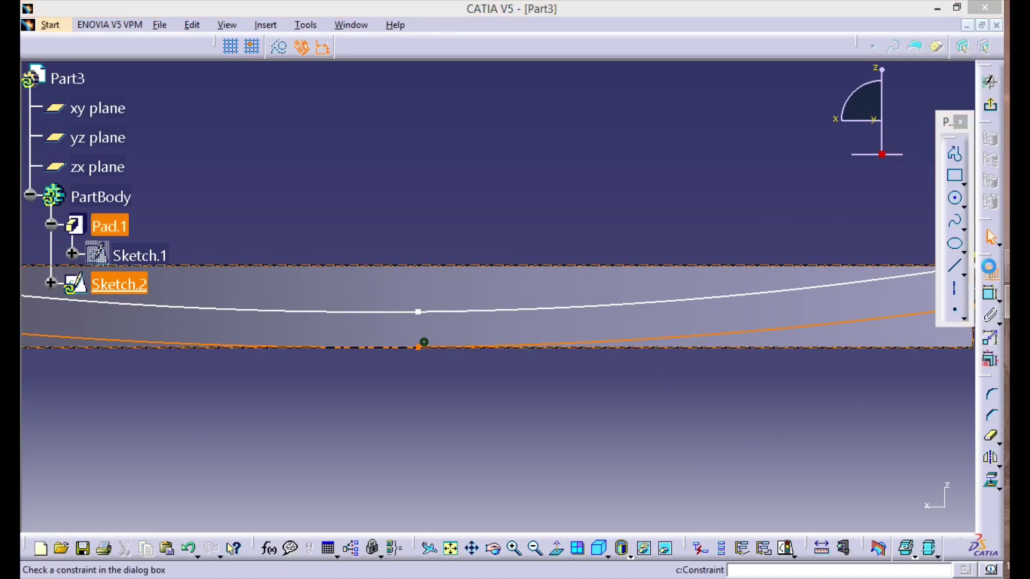
click(884, 260)
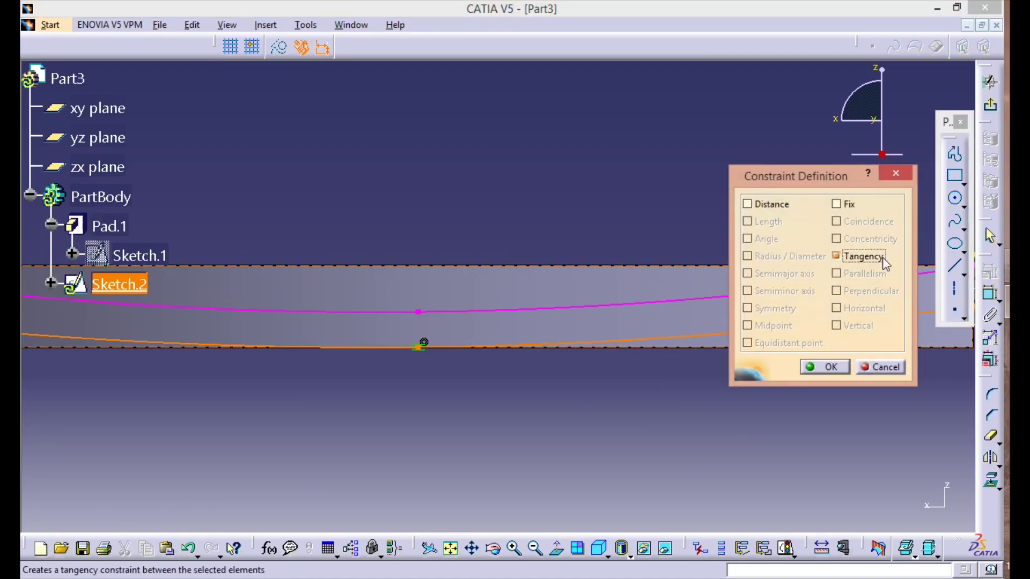
click(831, 367)
mouse_move(797, 365)
middle_down()
mouse_move(778, 356)
mouse_move(774, 394)
mouse_move(621, 403)
mouse_move(706, 390)
middle_up()
key(ctrl+z)
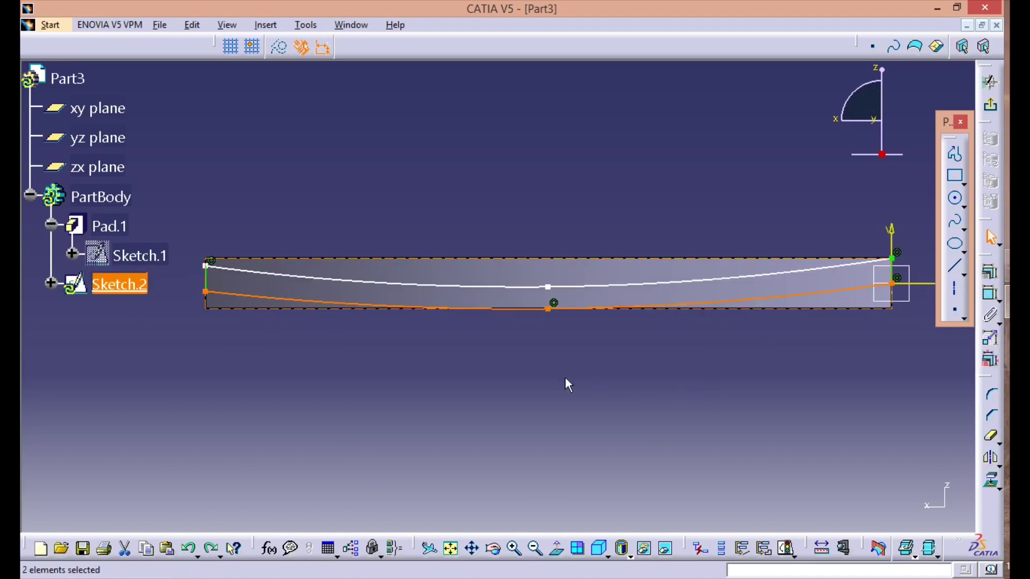
click(535, 377)
Move the nose line slightly up and lower the upper spline's middle control point slightly
mouse_move(511, 382)
middle_down()
mouse_move(524, 361)
mouse_move(510, 413)
mouse_move(518, 407)
mouse_move(524, 426)
mouse_move(553, 423)
mouse_move(538, 427)
middle_up()
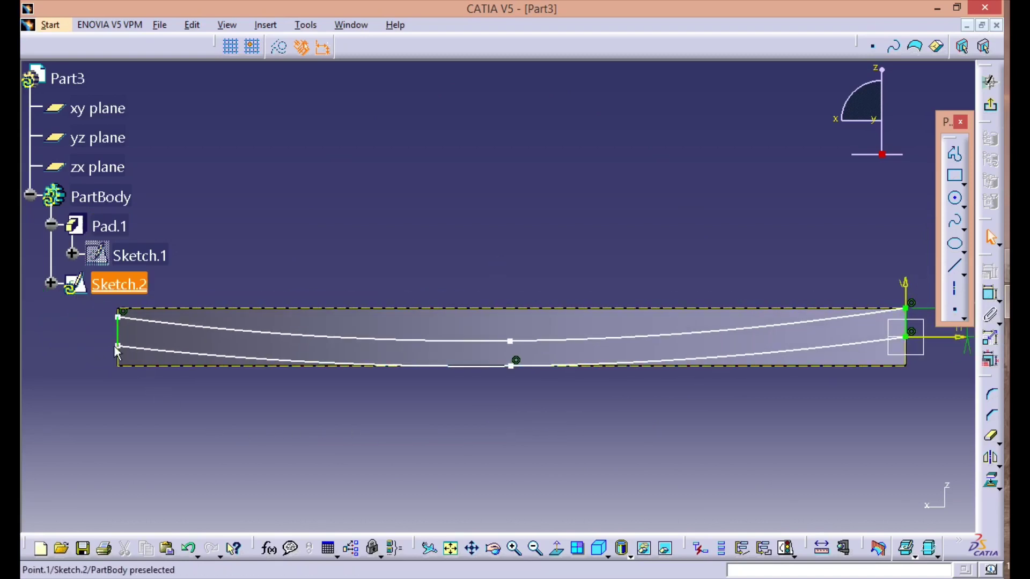
drag(129, 341, 121, 334)
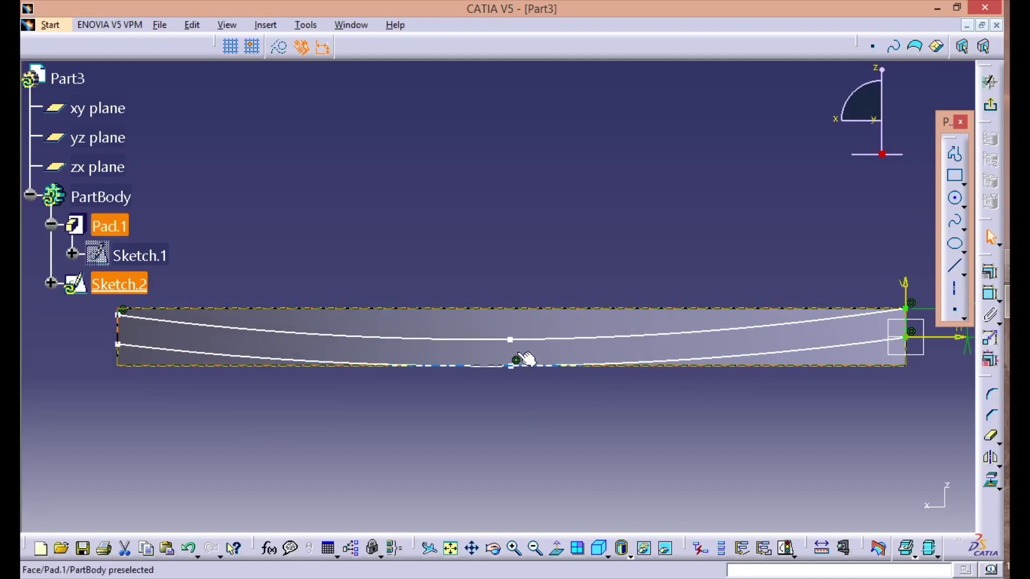
drag(511, 340, 510, 342)
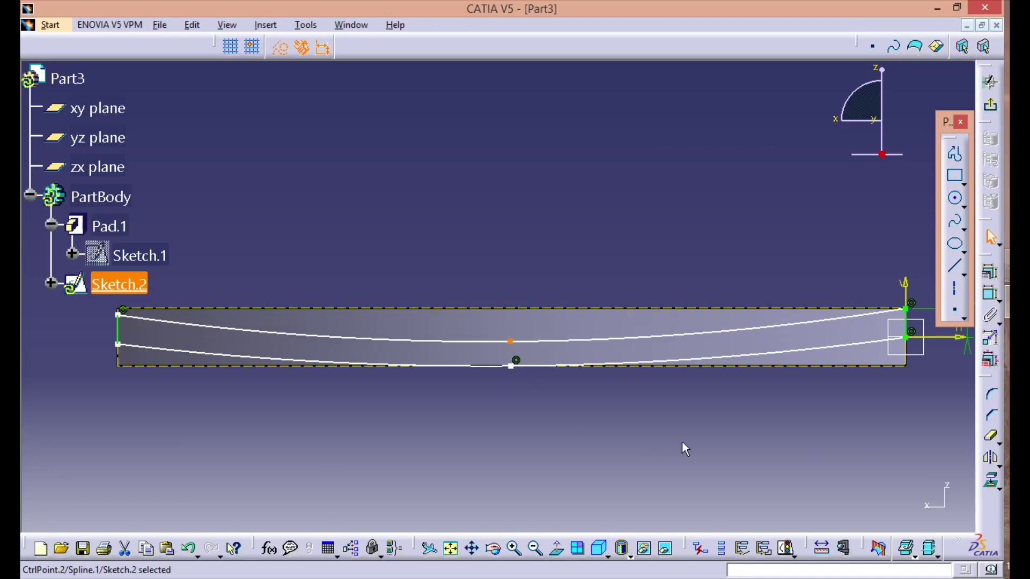
Dimension the distance between the middle control points of the two splines and set it to 2" 3/4
click(990, 294)
click(511, 342)
click(513, 365)
click(540, 405)
double_click(541, 406)
text(2)
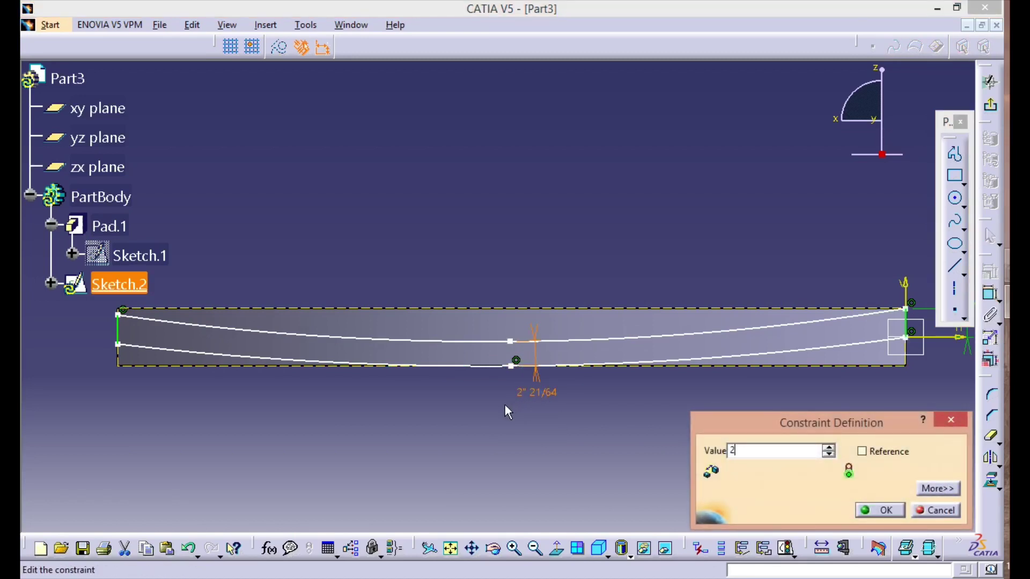
text(" 3/4)
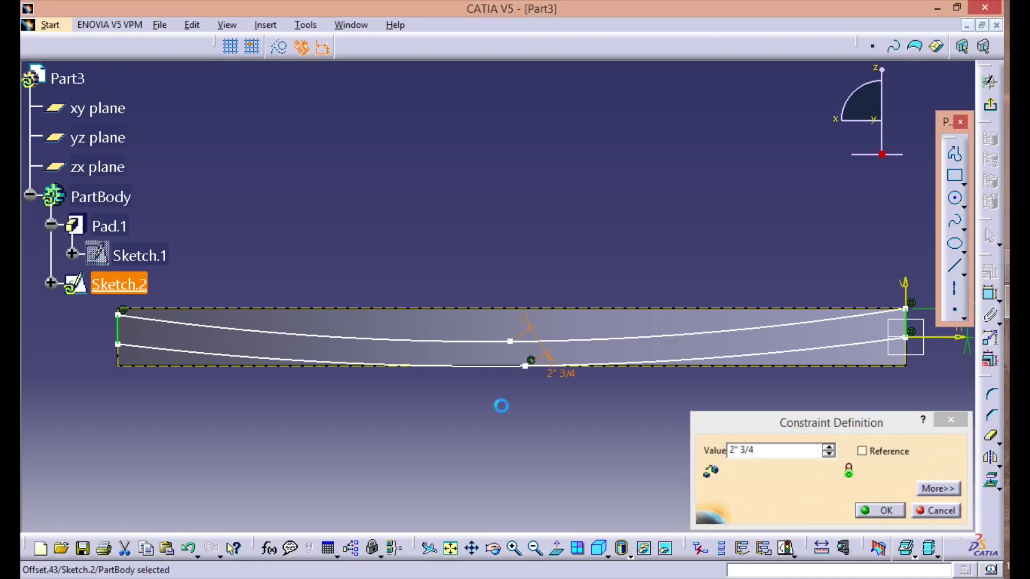
key(Return)
click(540, 416)
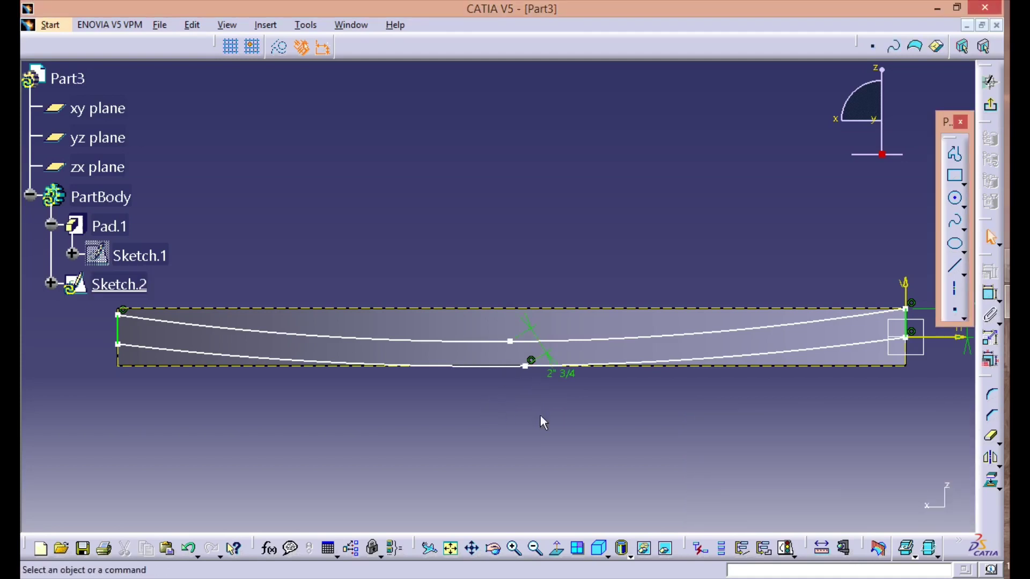
double_click(551, 354)
right_click(554, 364)
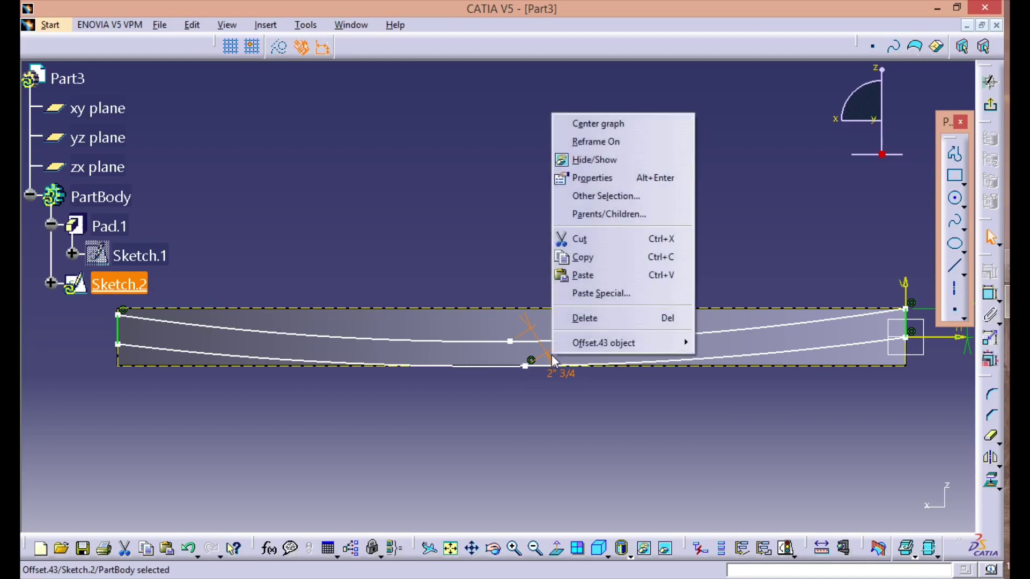
click(552, 364)
double_click(552, 363)
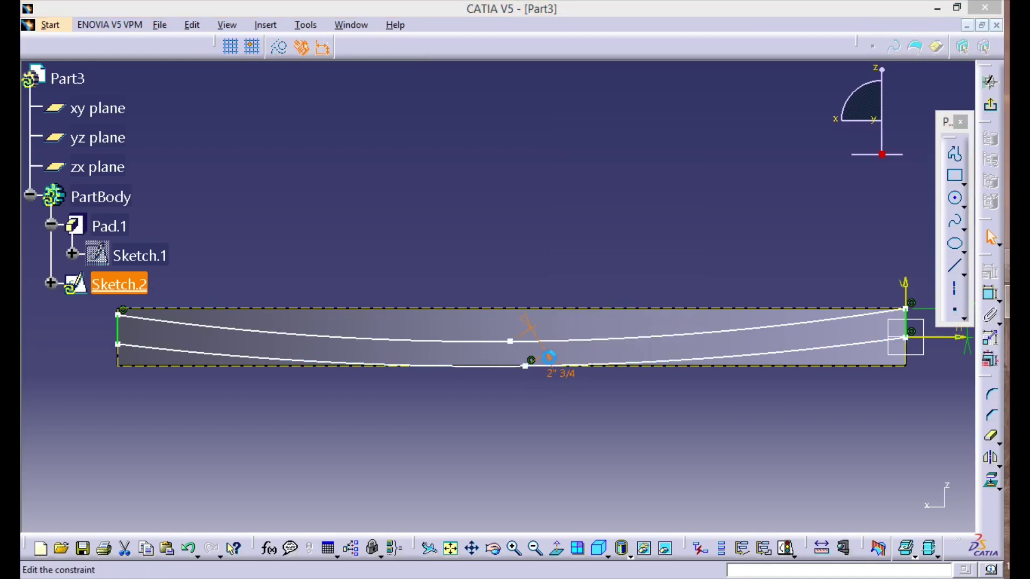
click(937, 514)
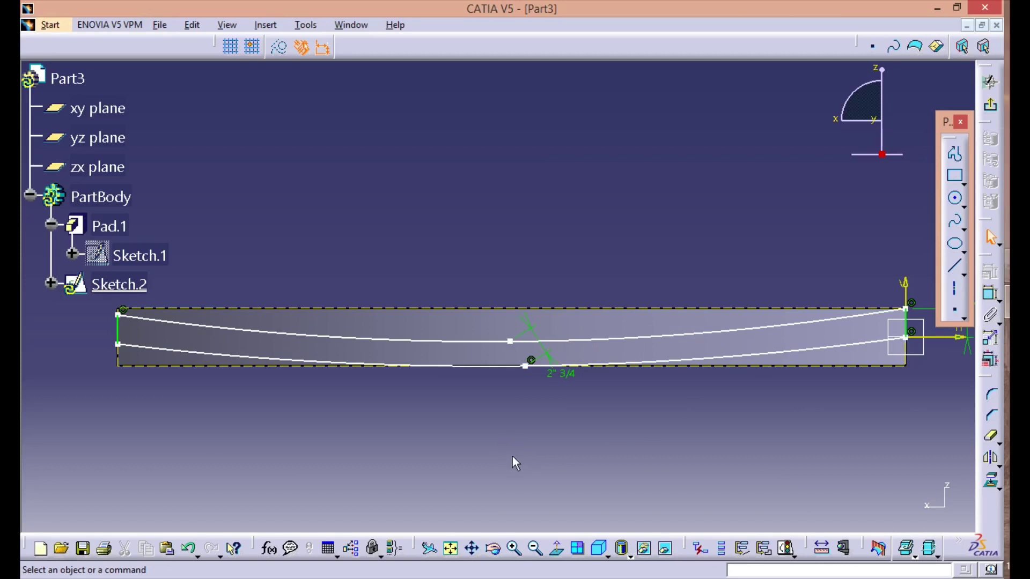
Exit the sketch and cut a pocket from the rocker profile, 2' 2" 3/4 deep with mirrored extent and the side reversed
click(991, 104)
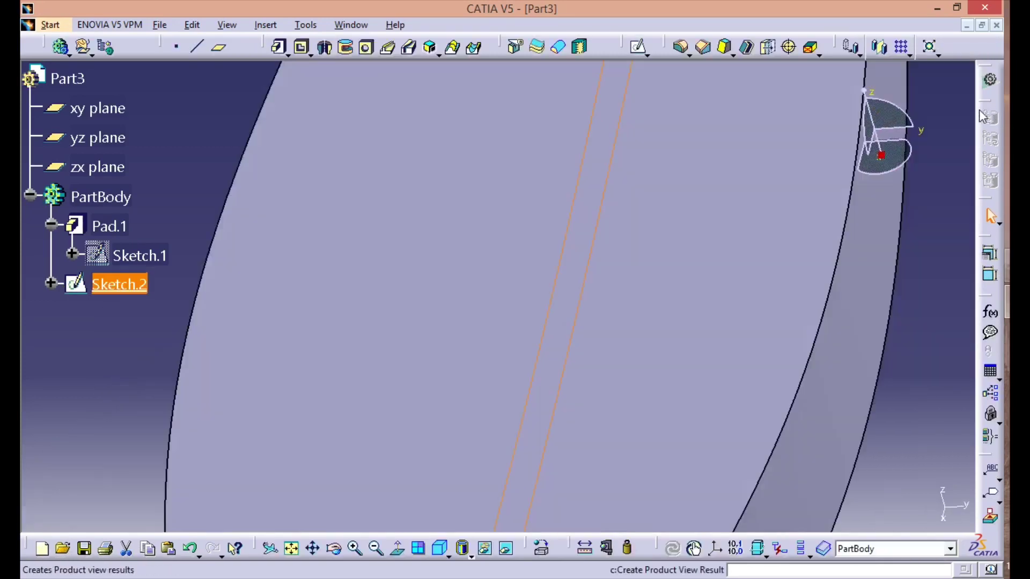
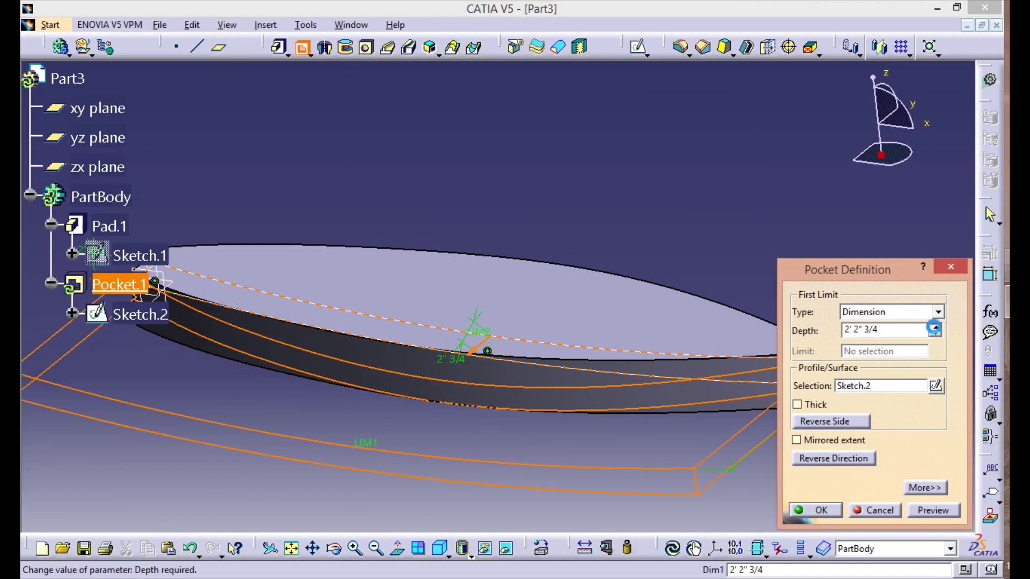
click(797, 440)
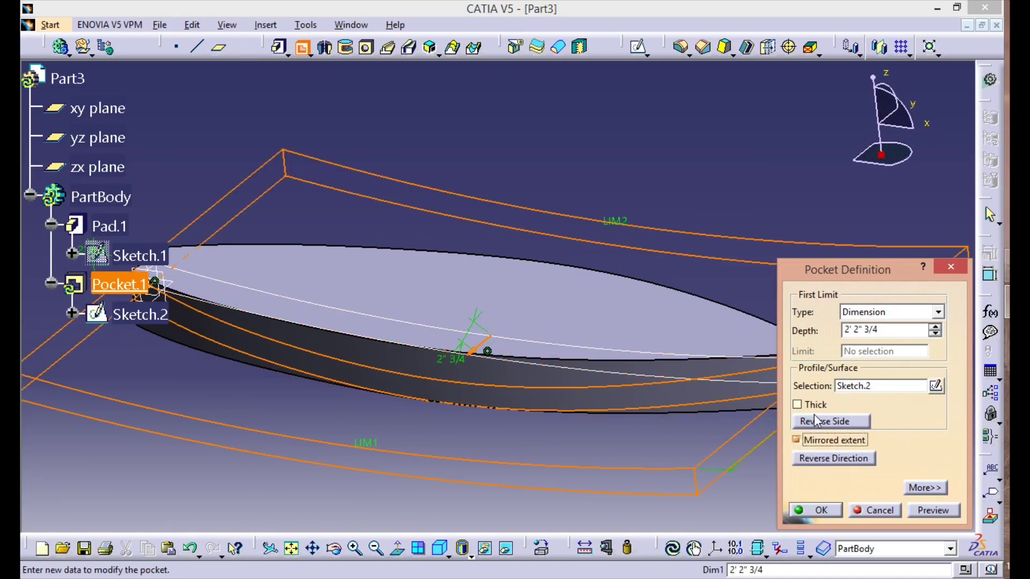
click(820, 424)
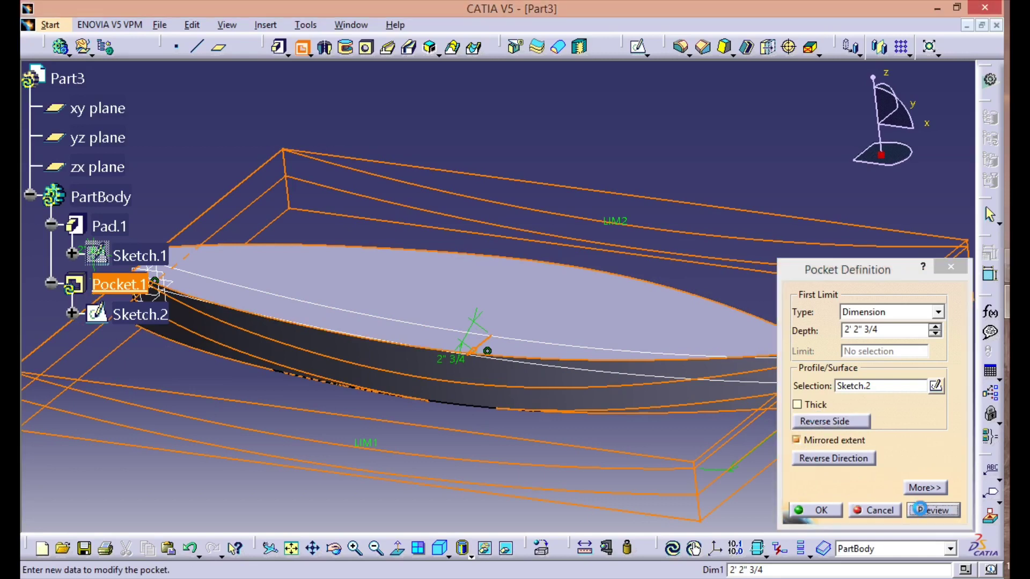
click(821, 511)
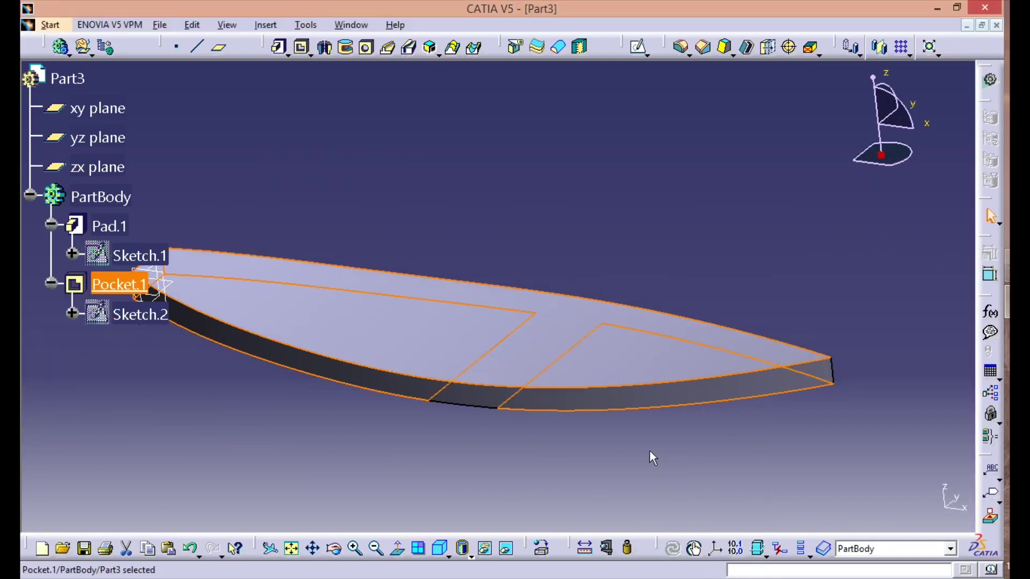
In the pocket's sketch, delete the coincidence on the lower spline's middle control point and move that point directly beneath the upper one
middle_drag(364, 447, 603, 403)
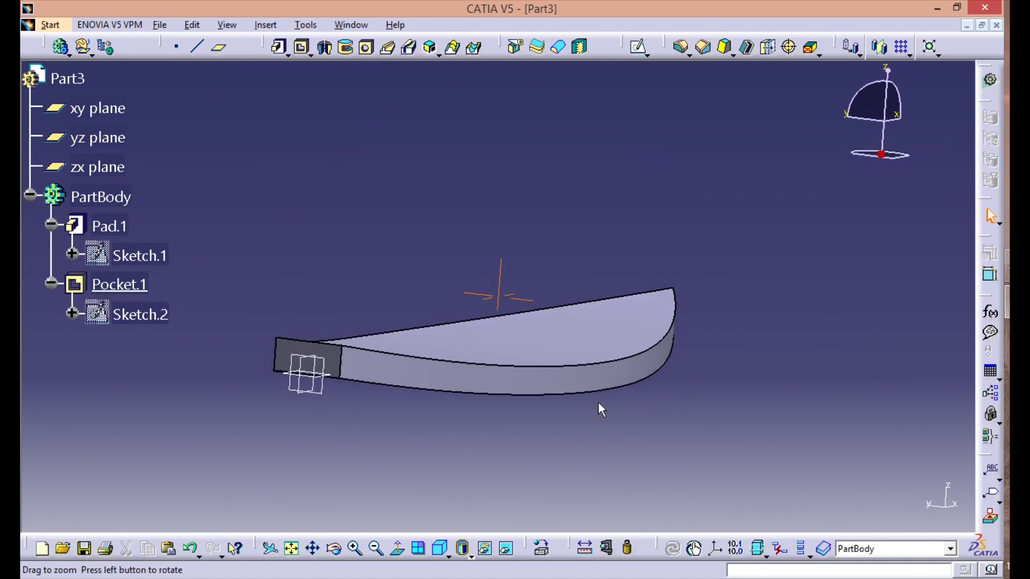
middle_drag(732, 311, 556, 263)
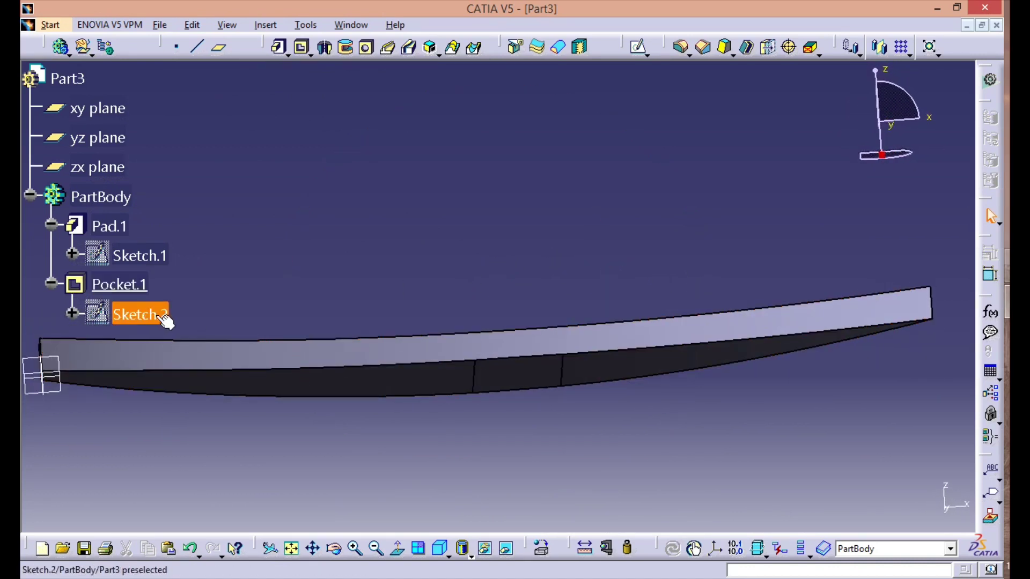
mouse_move(413, 263)
middle_down()
mouse_move(384, 154)
mouse_move(404, 221)
mouse_move(460, 296)
mouse_move(394, 311)
middle_up()
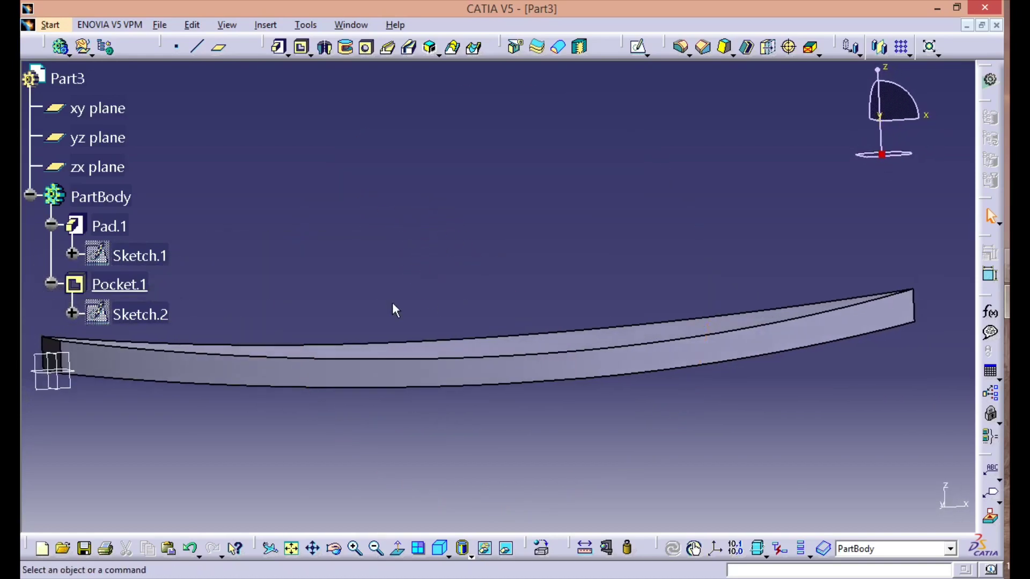
double_click(138, 320)
middle_drag(526, 437, 566, 424)
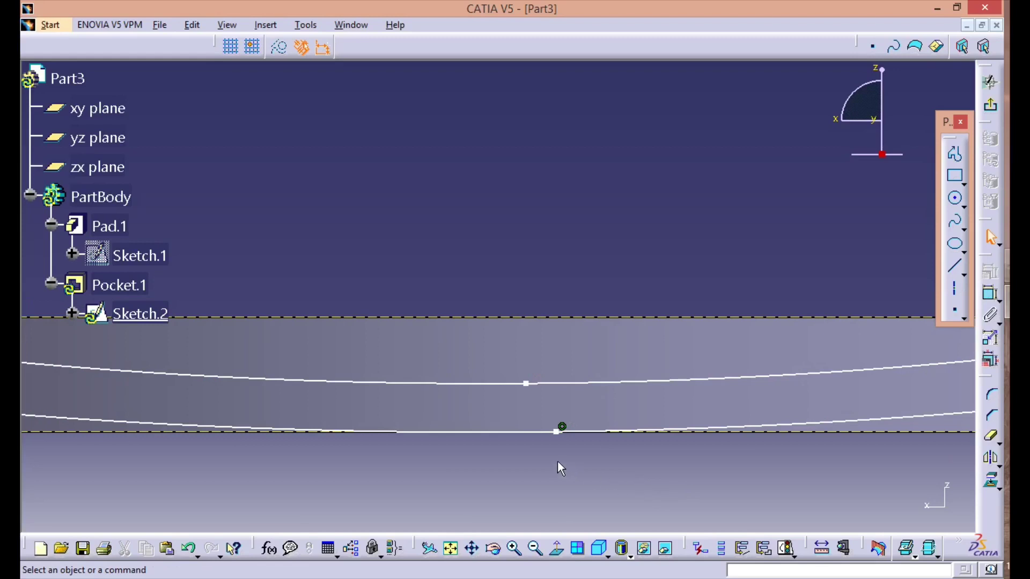
right_click(562, 430)
click(596, 388)
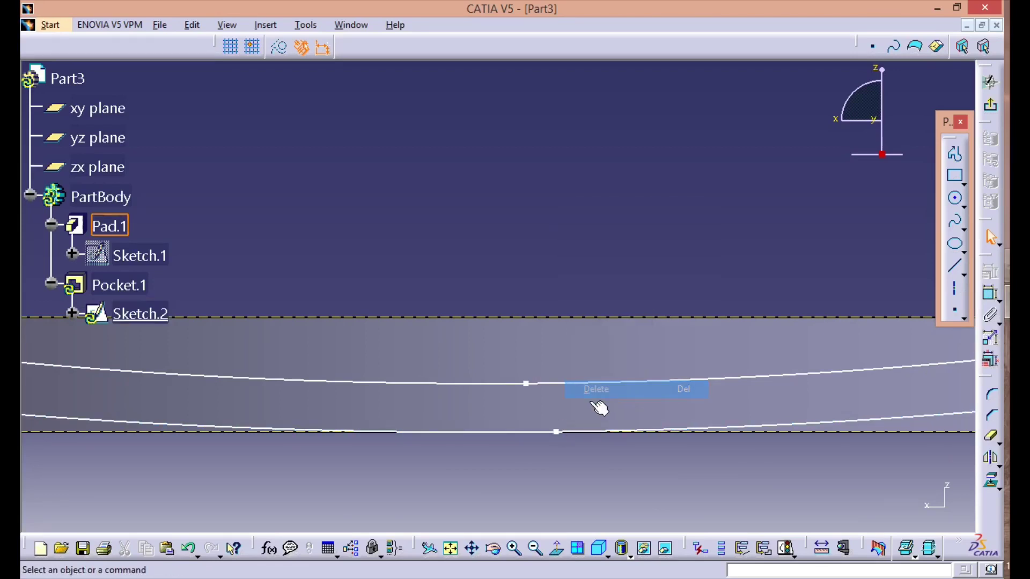
drag(556, 432, 527, 427)
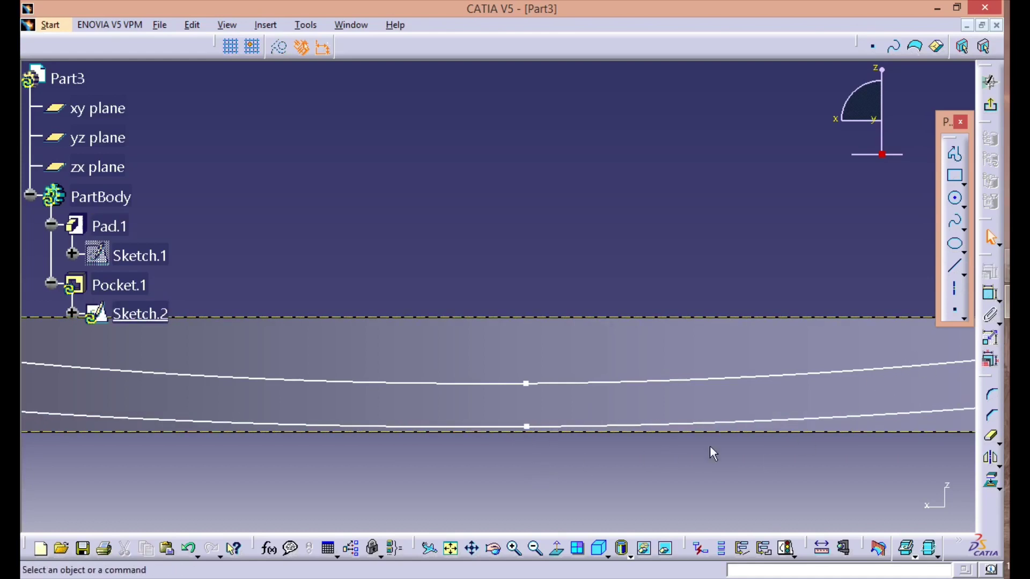
Dimension the distance between the middle control points of the two splines and set it to 2" 3/4
click(990, 294)
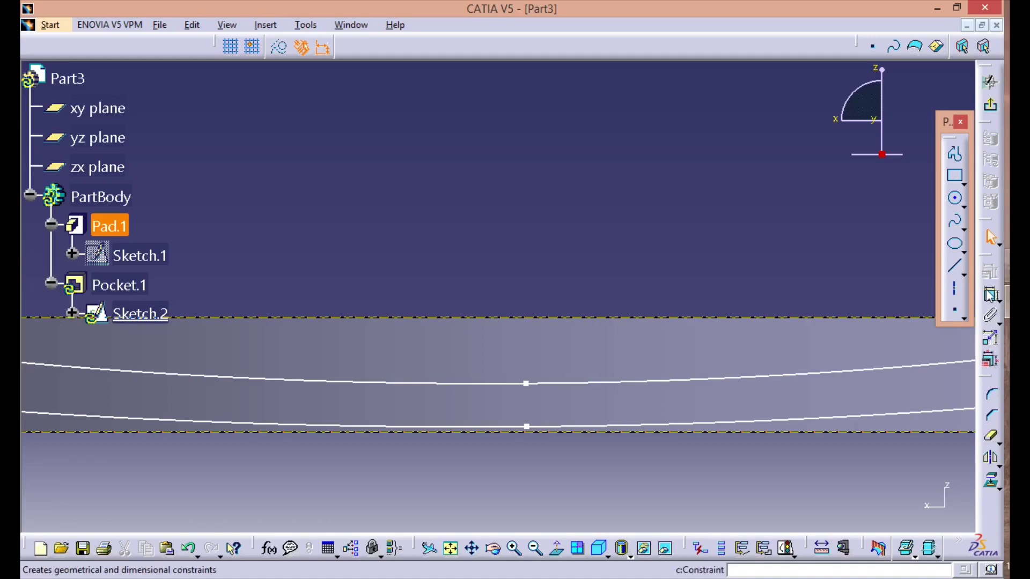
click(527, 384)
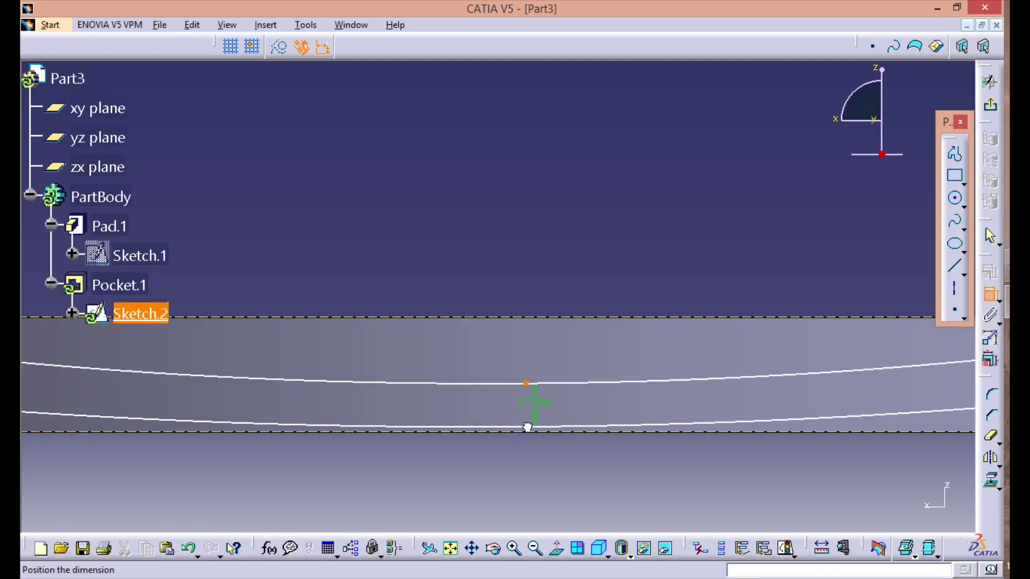
click(568, 456)
double_click(569, 458)
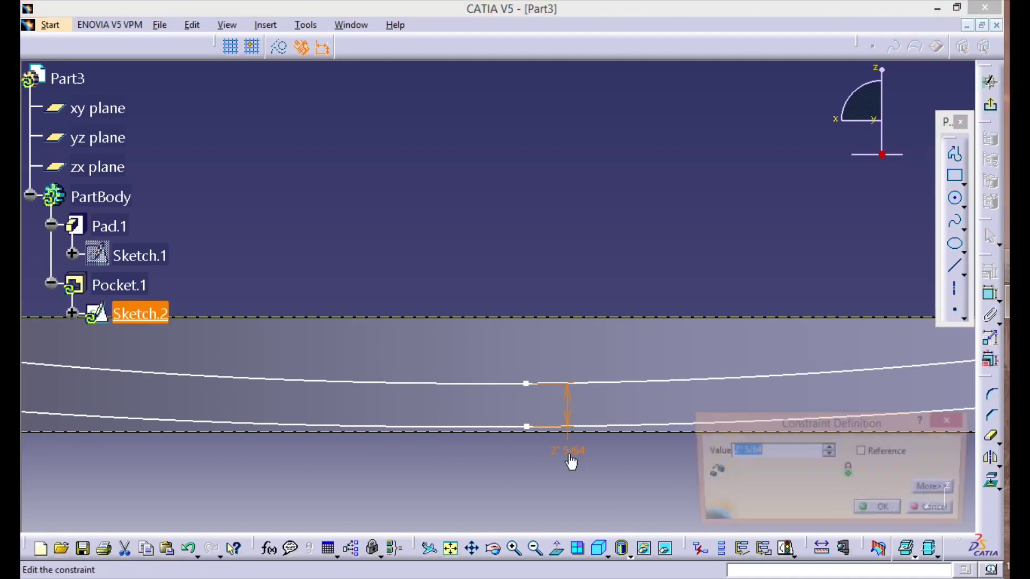
text(2"3)
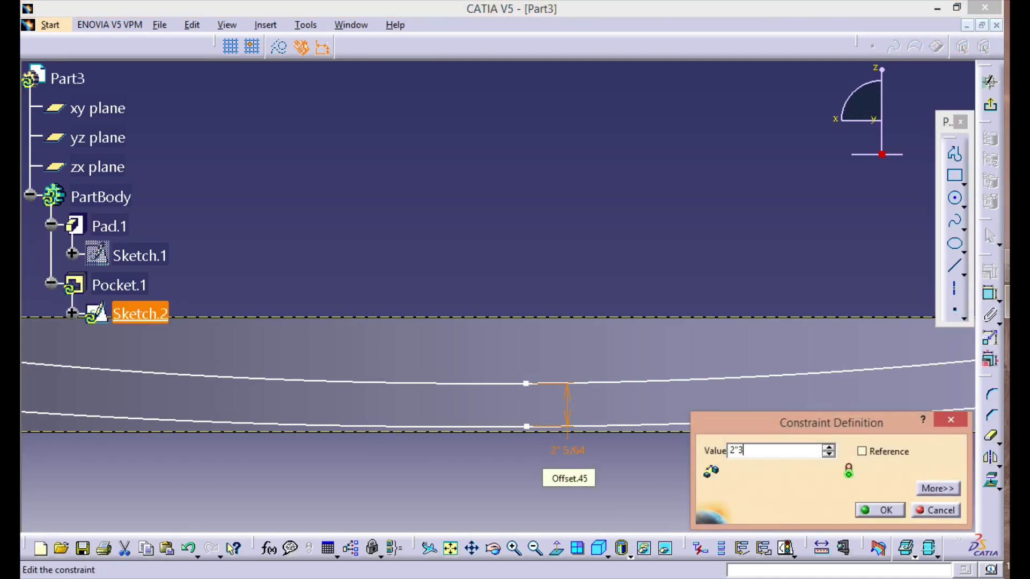
text(/4)
key(Return)
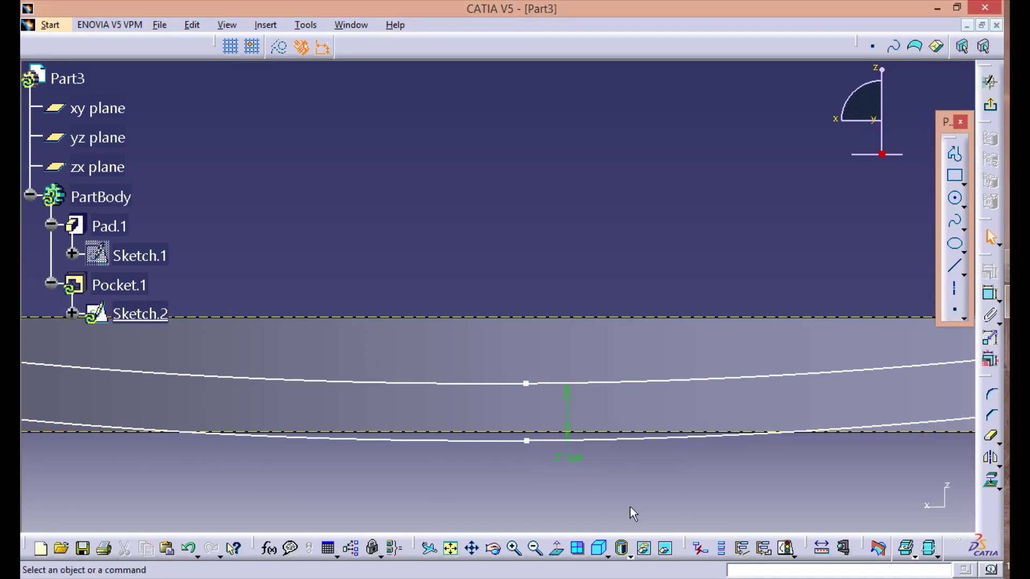
Move the lower spline's middle control point up just inside the pad's bottom edge and exit the sketch
drag(529, 441, 530, 427)
middle_drag(469, 476, 604, 459)
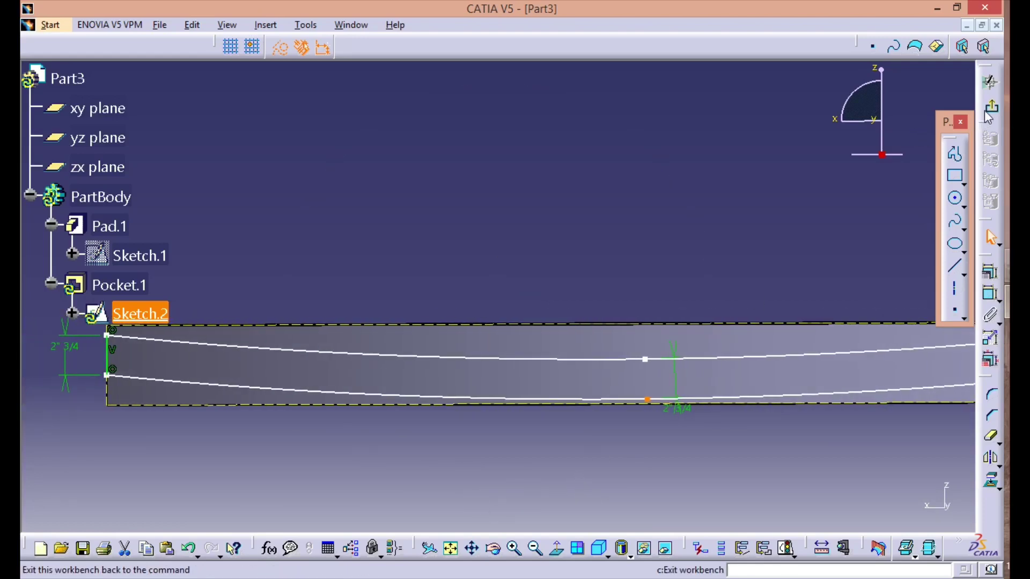
click(991, 81)
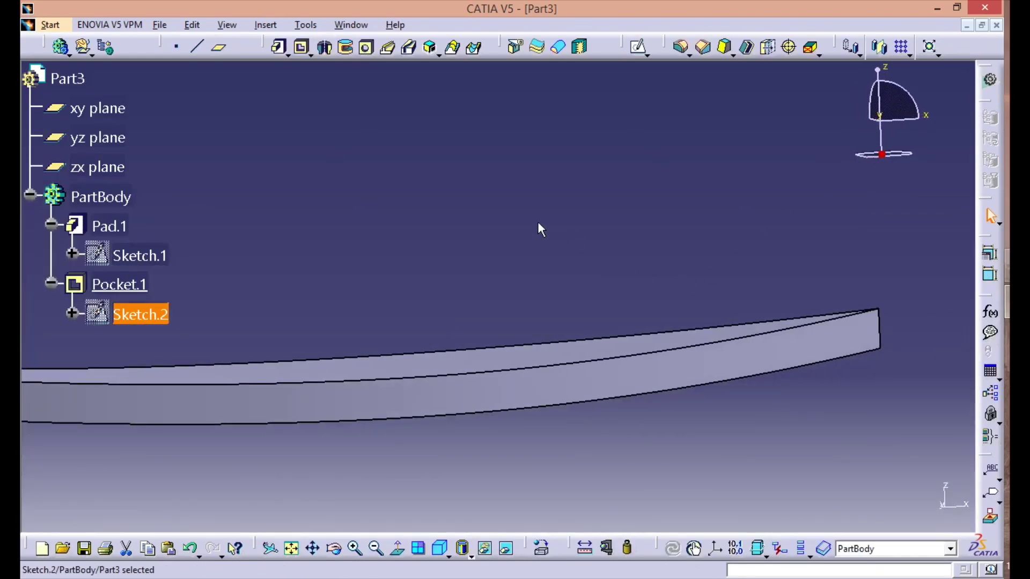
Check the board in several views, reopen the pocket's sketch, and slightly adjust the upper middle control point and raise the nose line
mouse_move(451, 239)
middle_down()
mouse_move(453, 135)
mouse_move(474, 177)
mouse_move(331, 161)
mouse_move(412, 368)
mouse_move(305, 301)
mouse_move(348, 295)
mouse_move(304, 238)
mouse_move(276, 231)
middle_up()
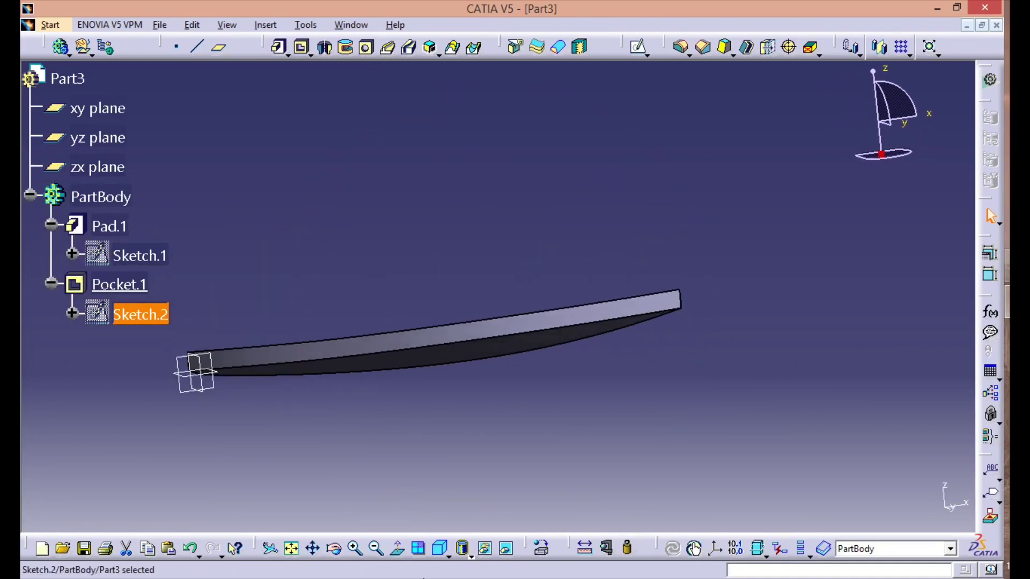
click(419, 549)
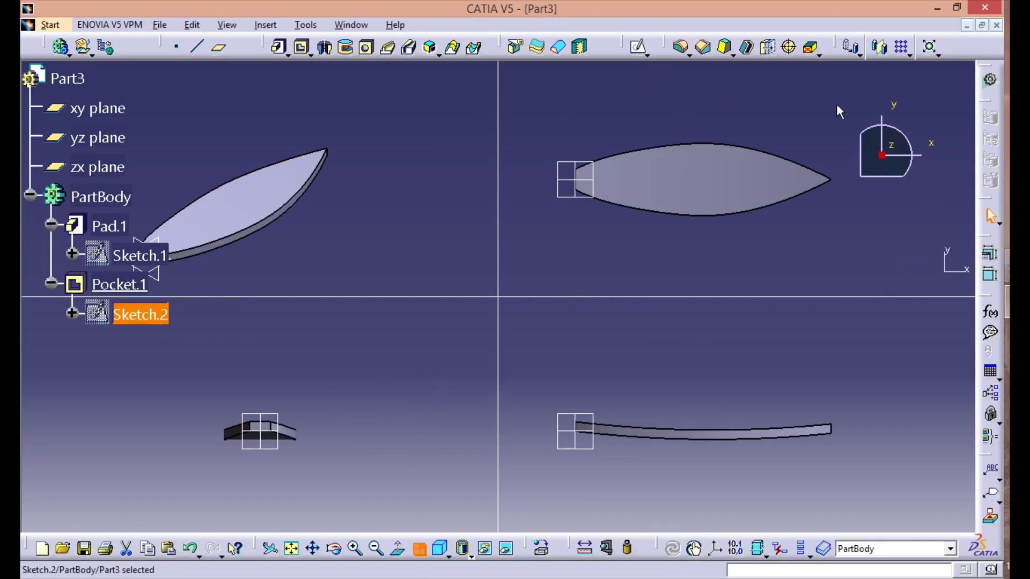
click(423, 553)
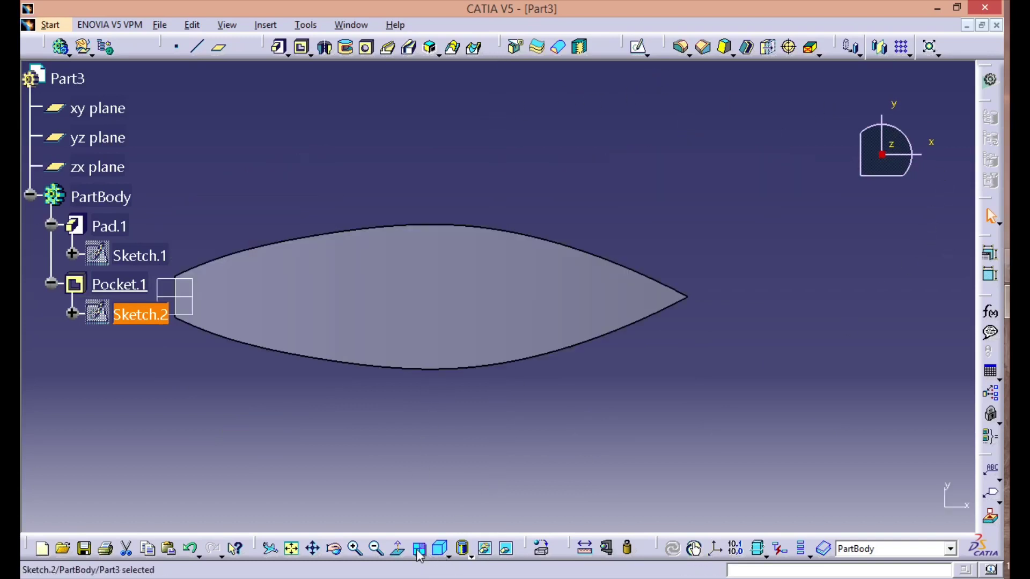
click(440, 549)
mouse_move(637, 433)
middle_down()
mouse_move(556, 478)
mouse_move(510, 368)
mouse_move(509, 340)
mouse_move(452, 400)
middle_up()
double_click(145, 318)
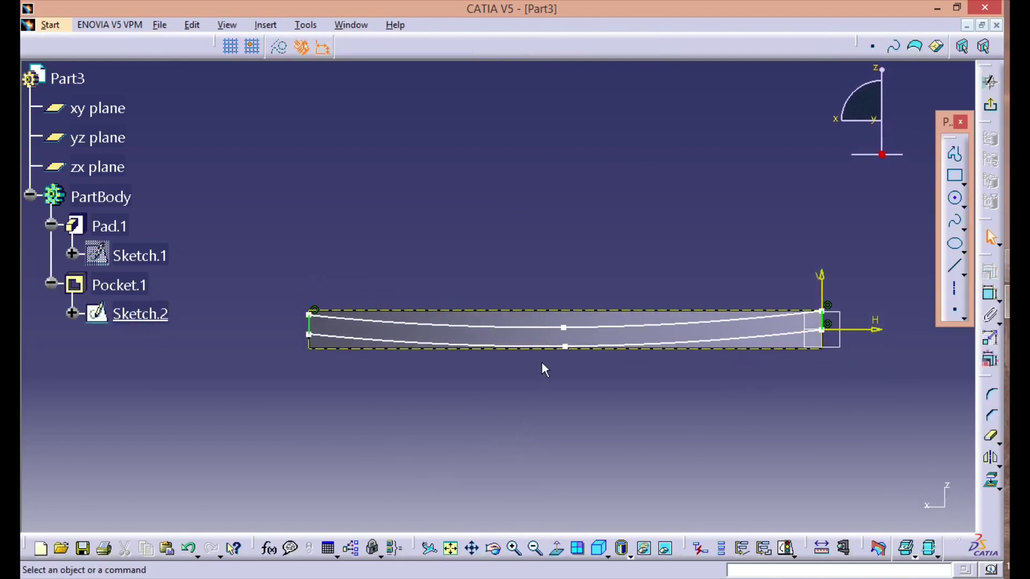
mouse_move(566, 328)
mouse_down()
mouse_move(565, 340)
mouse_move(568, 330)
mouse_up()
mouse_move(547, 410)
middle_down()
mouse_move(558, 370)
mouse_move(556, 435)
mouse_move(569, 397)
middle_up()
click(449, 470)
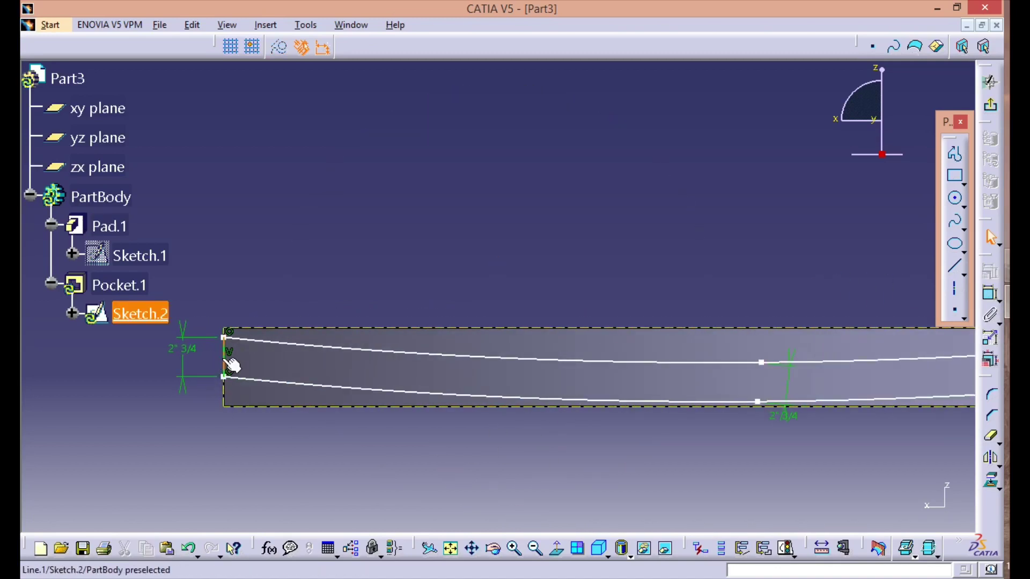
drag(224, 355, 230, 359)
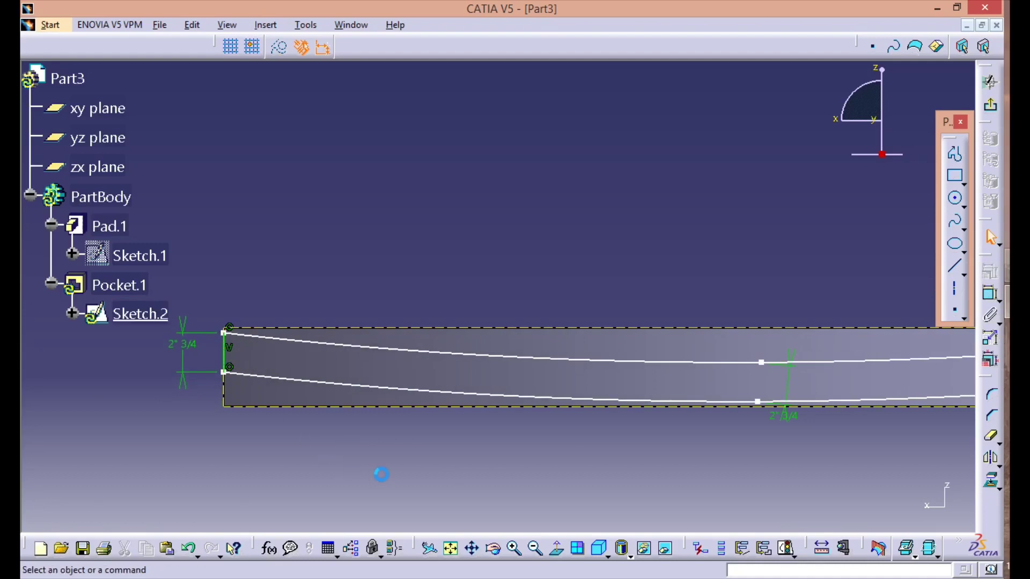
Examine the recut board's rocker and outline in multi-view, isometric and rotated views
mouse_move(662, 255)
middle_down()
mouse_move(694, 377)
mouse_move(678, 343)
mouse_move(606, 414)
mouse_move(688, 402)
middle_up()
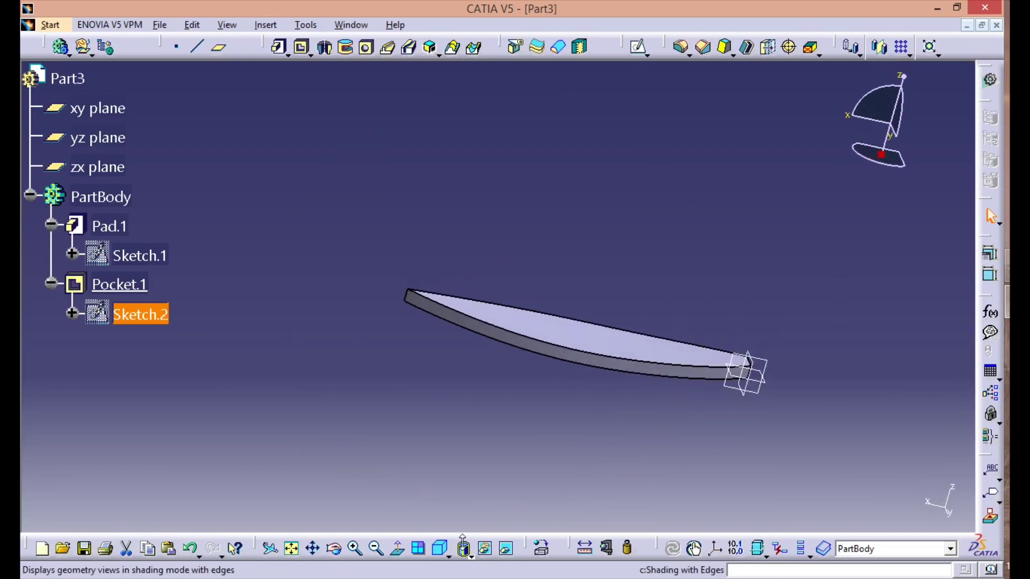
click(424, 553)
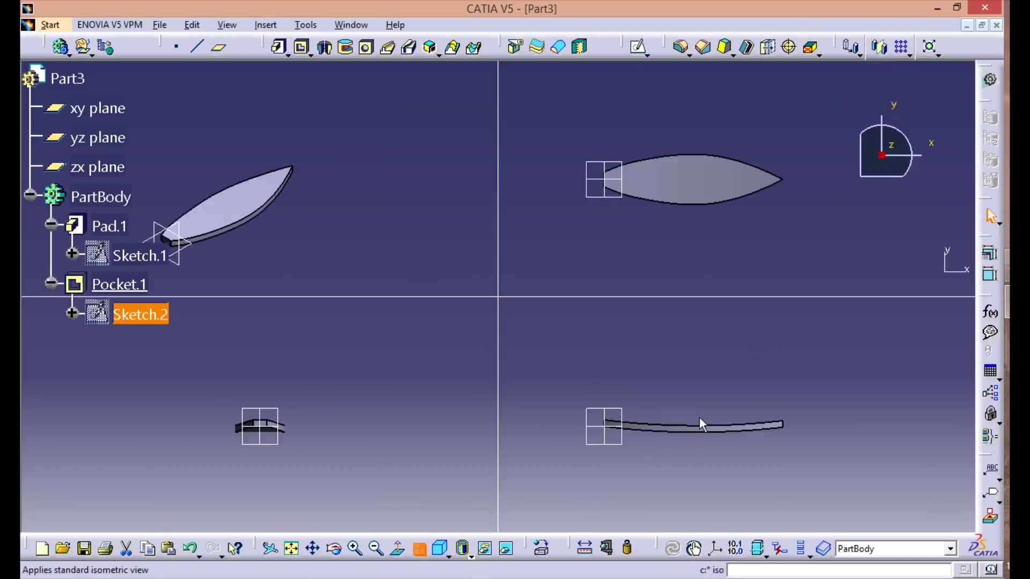
click(433, 552)
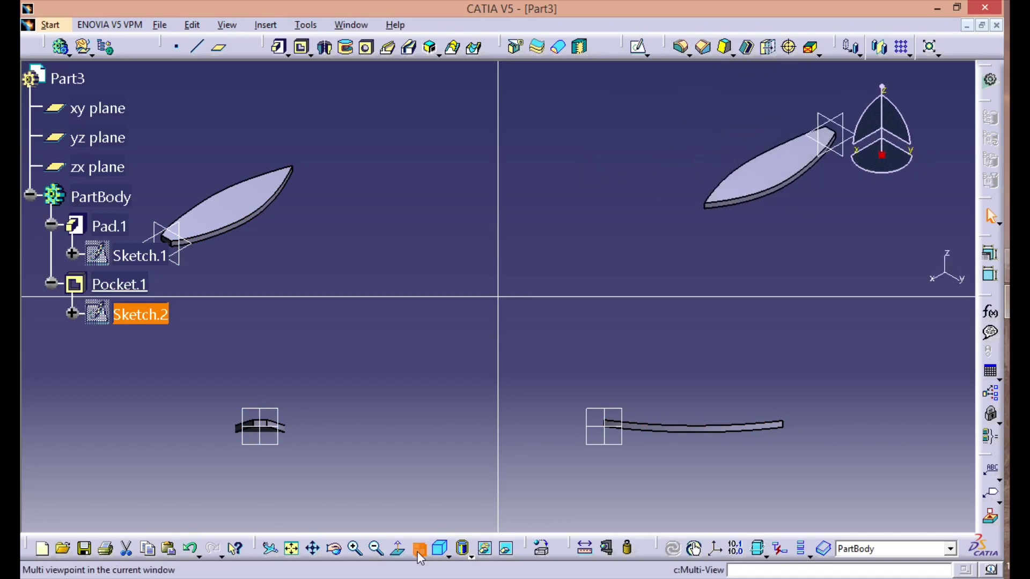
click(420, 549)
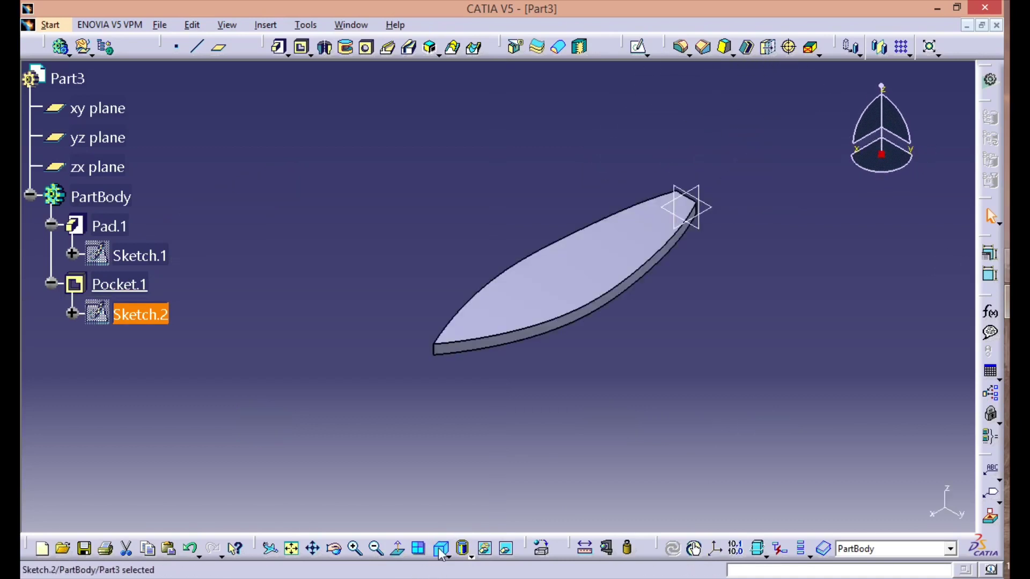
scroll(590, 402, up, 5)
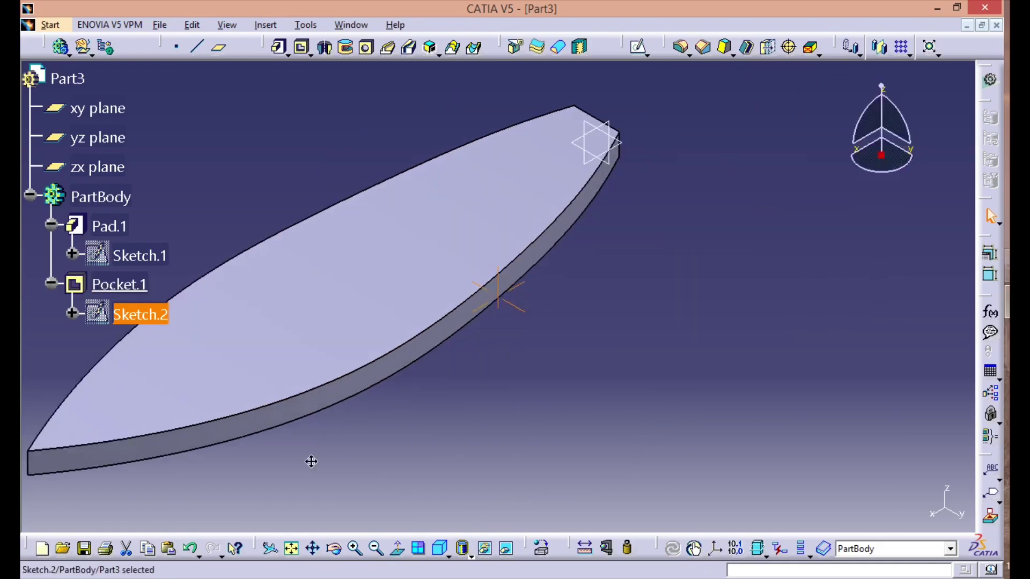
middle_drag(413, 441, 707, 353)
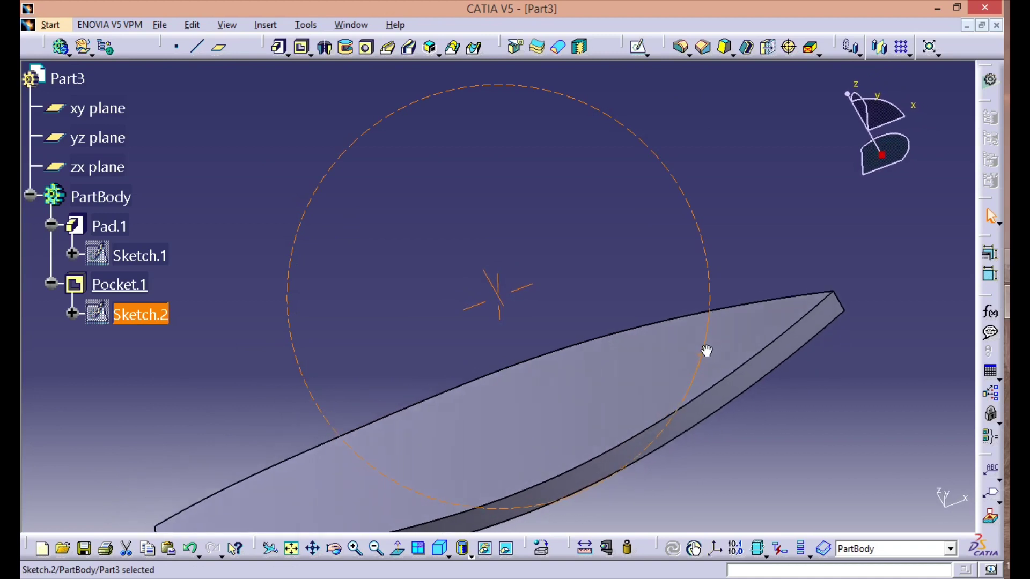
middle_drag(434, 338, 454, 240)
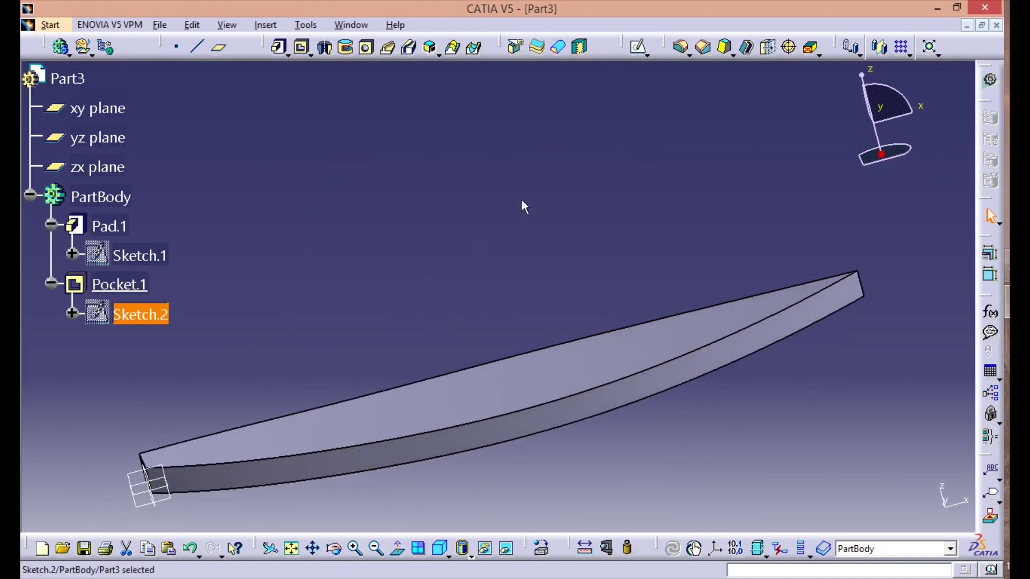
Add a face-face fillet with a 13/64" radius between the board's top face and its near side face
click(690, 55)
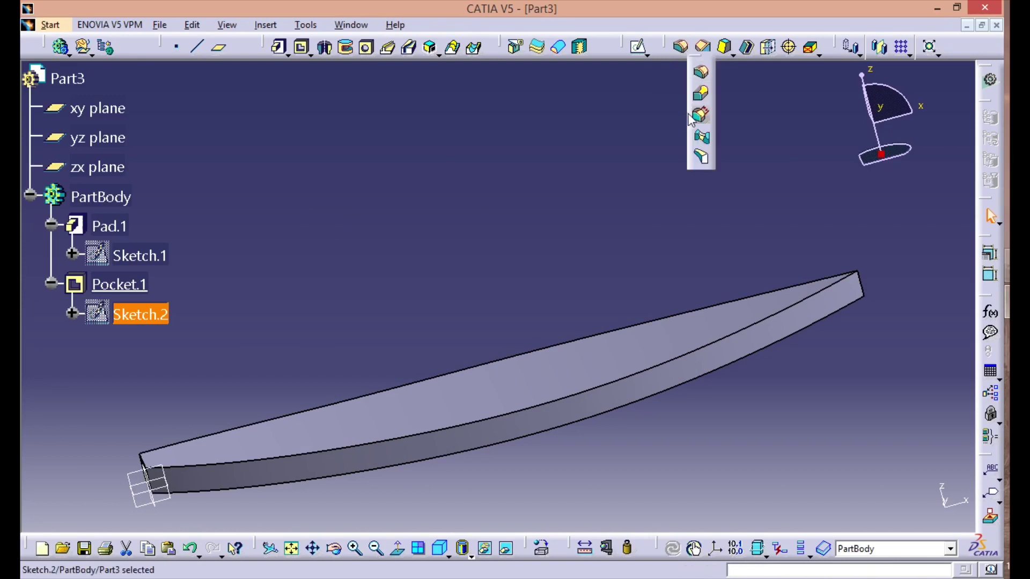
click(700, 135)
click(588, 375)
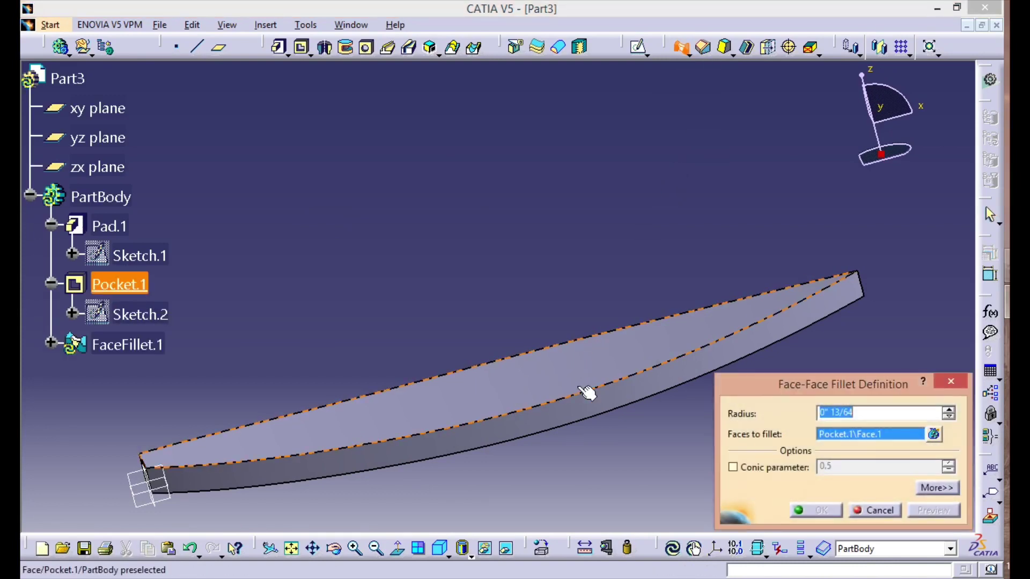
click(606, 407)
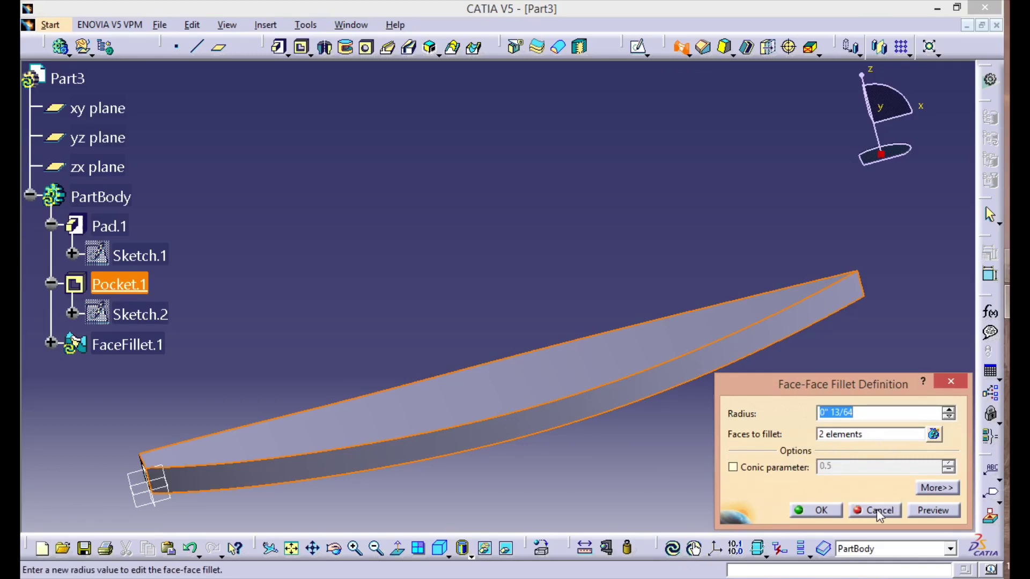
click(821, 511)
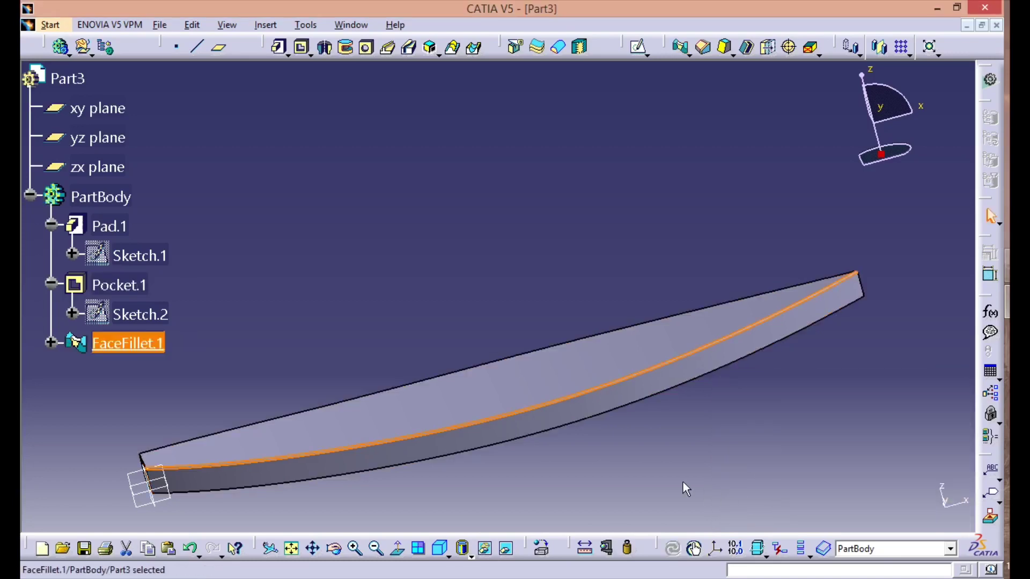
Add a 13/64" face-face fillet between the board's bottom face and the same side face
click(681, 51)
middle_drag(674, 429, 558, 254)
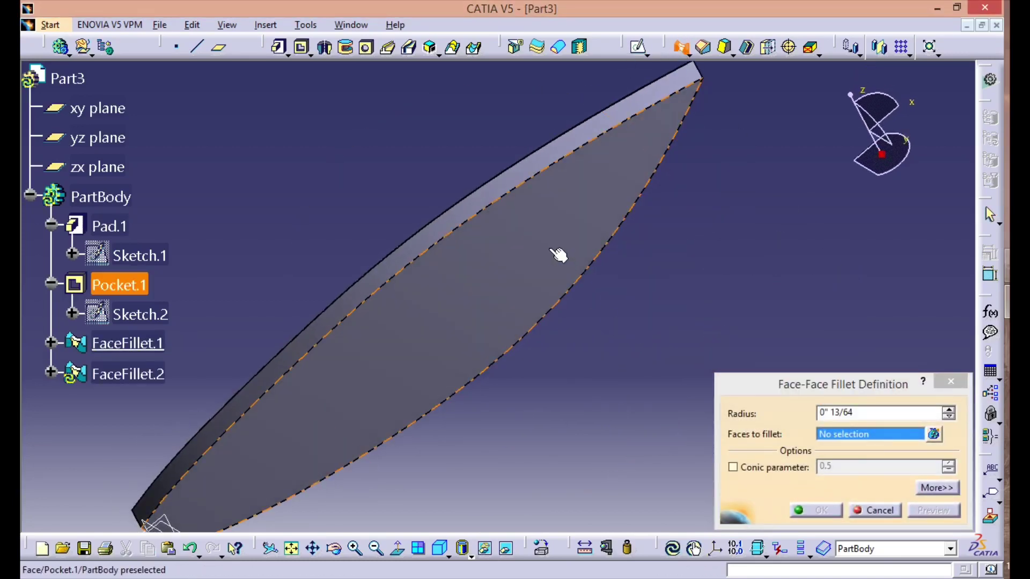
click(558, 255)
click(510, 200)
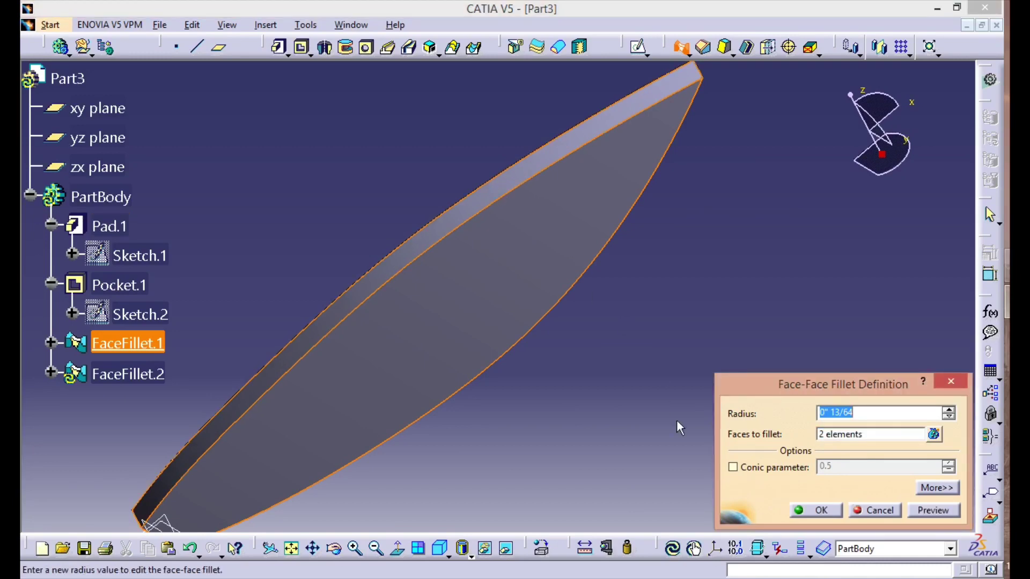
click(813, 510)
Add a 13/64" face-face fillet between the board's bottom face and the opposite side face
click(683, 143)
click(687, 52)
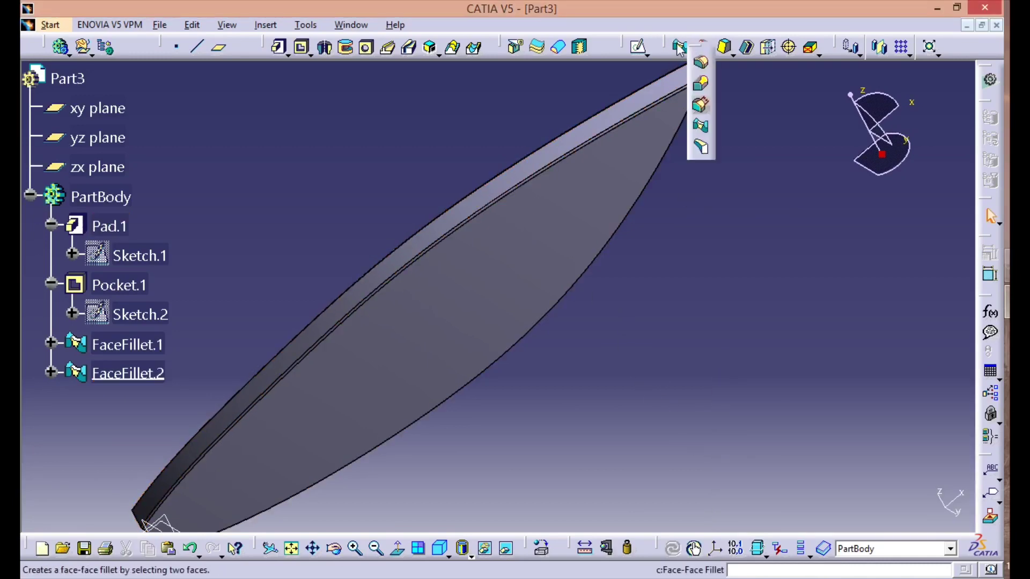
click(681, 48)
click(633, 205)
middle_drag(649, 260, 358, 273)
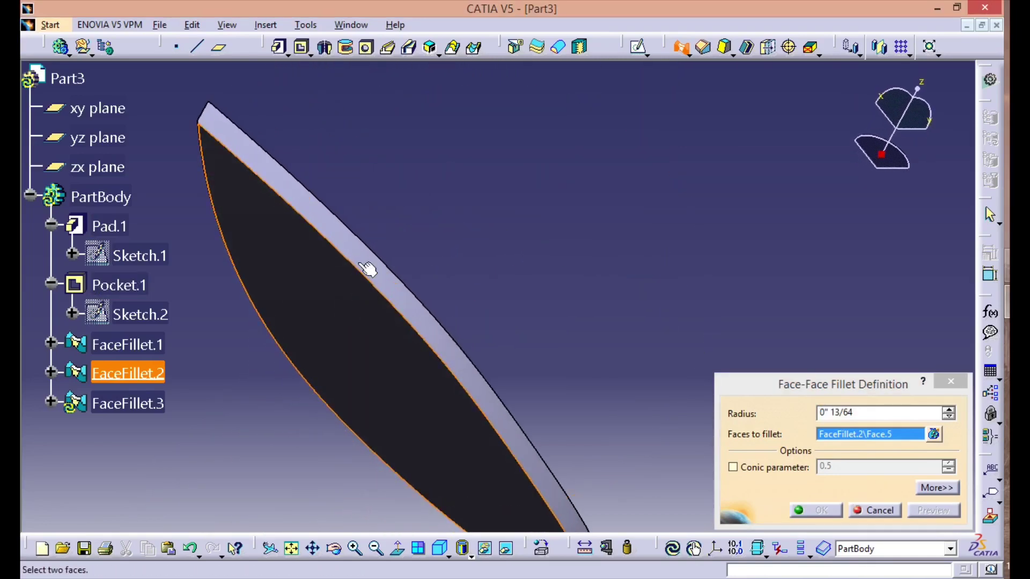
click(358, 273)
click(837, 511)
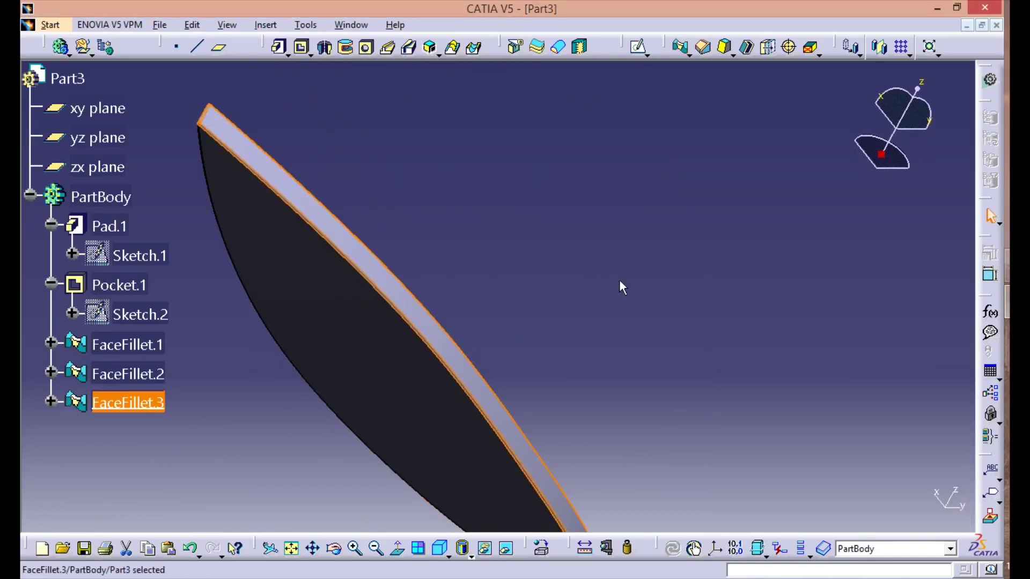
Add a 13/64" face-face fillet between the flat tail end face and the board's bottom face
middle_drag(510, 195, 965, 445)
middle_drag(467, 276, 517, 107)
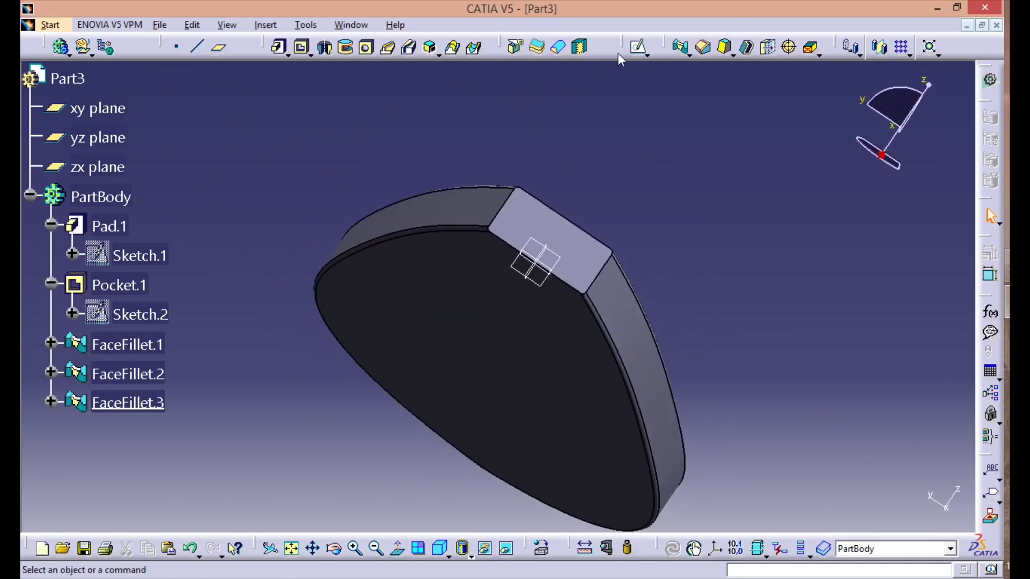
click(680, 46)
click(538, 216)
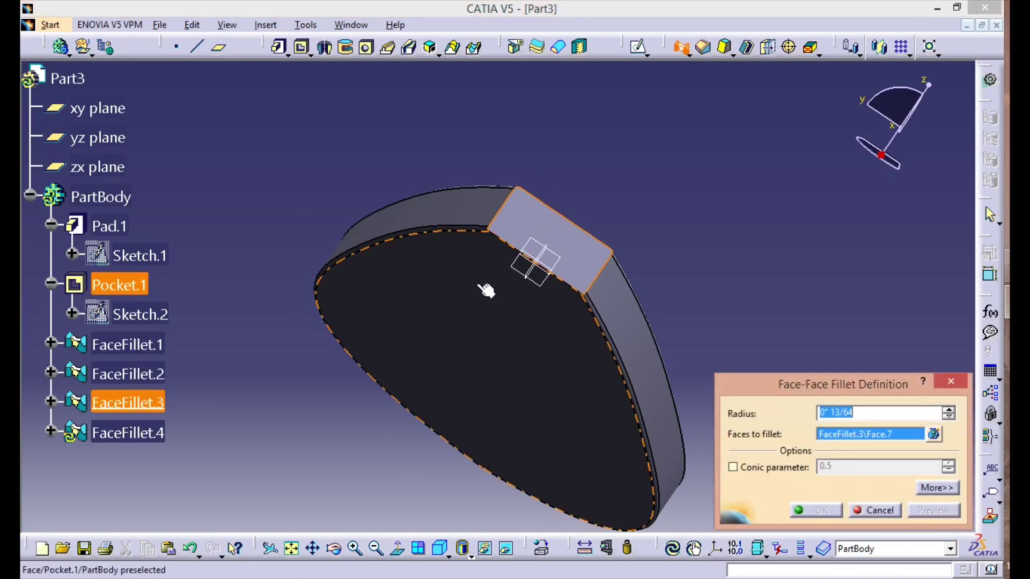
click(488, 283)
click(821, 511)
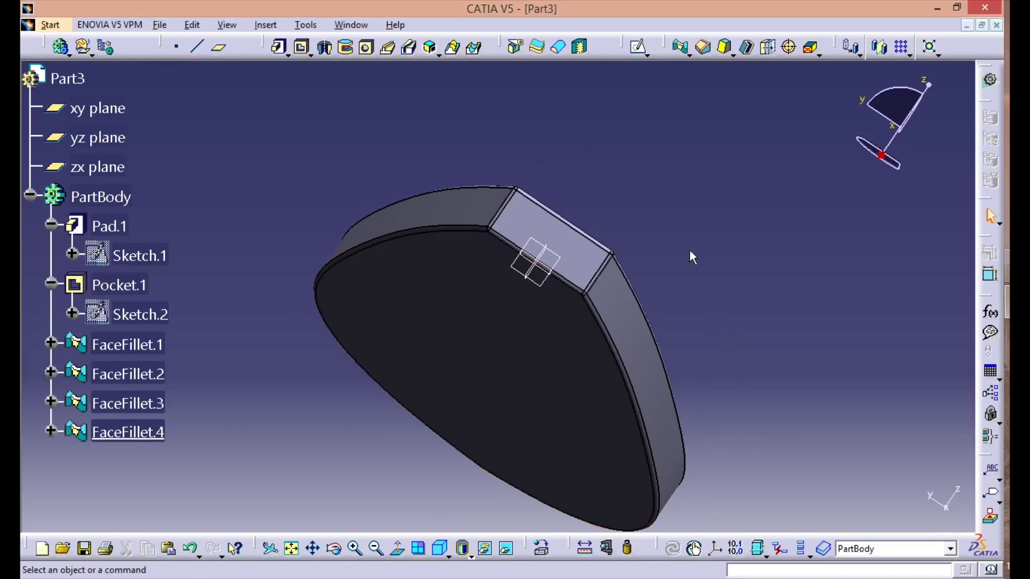
Set the board to isometric view and hide the xy, yz and zx reference planes
middle_drag(637, 154, 374, 247)
click(440, 548)
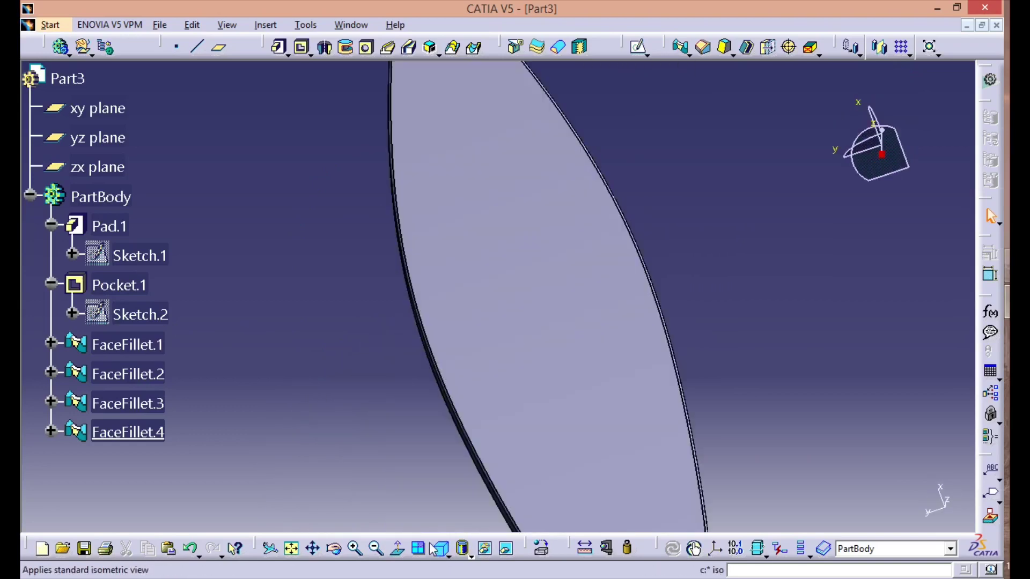
middle_drag(835, 220, 727, 316)
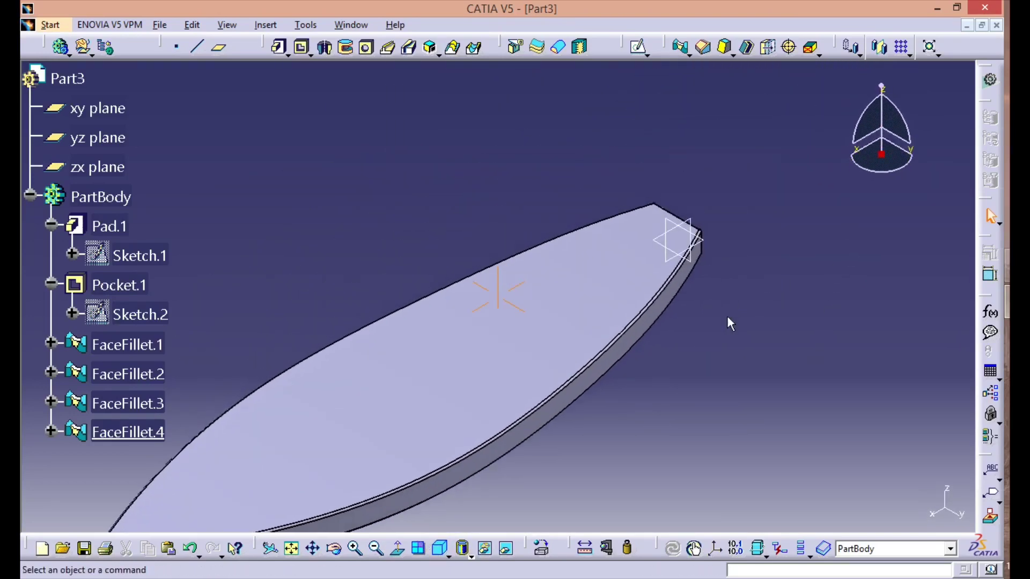
drag(796, 282, 596, 179)
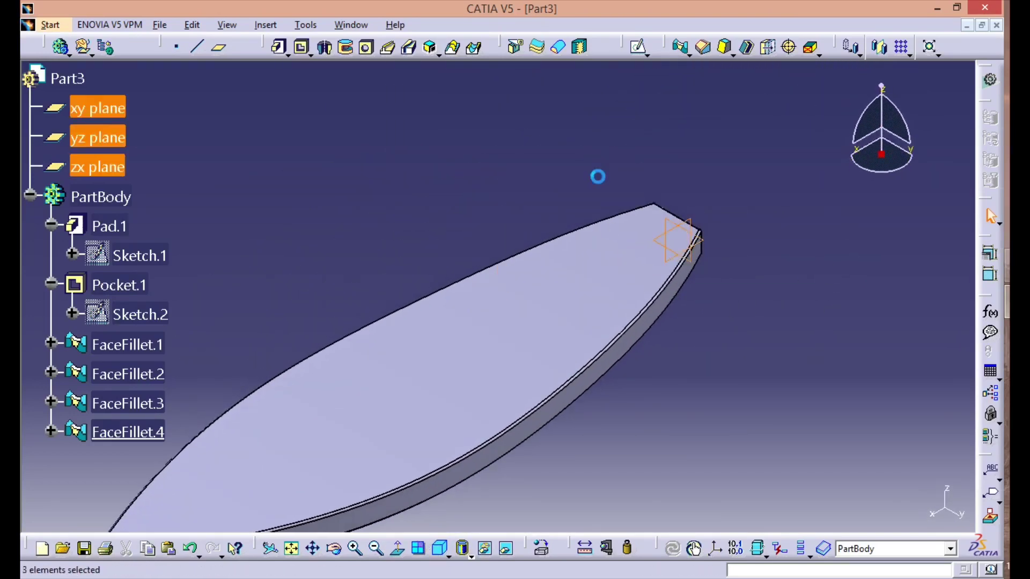
right_click(681, 223)
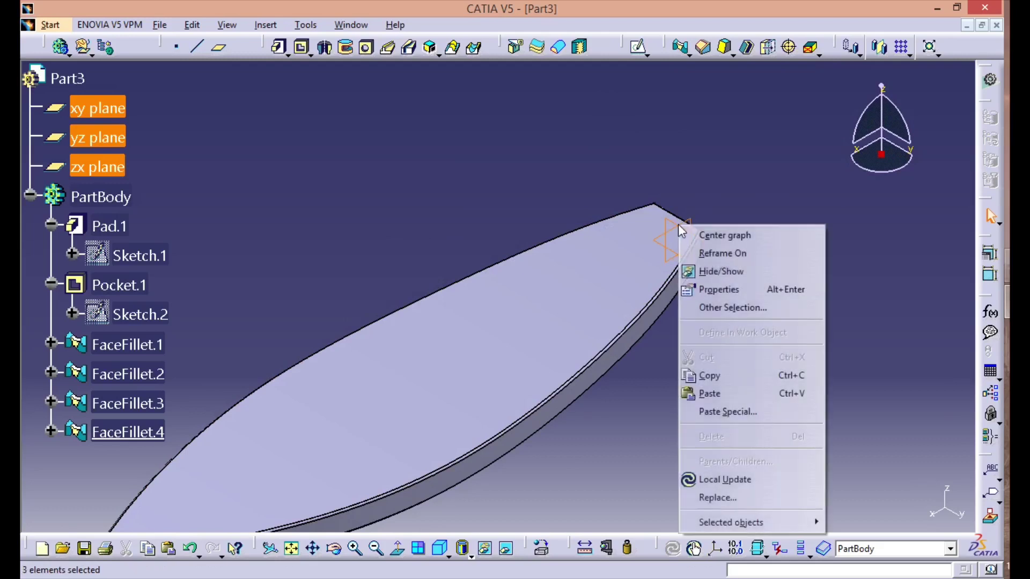
click(728, 267)
middle_drag(685, 474, 785, 397)
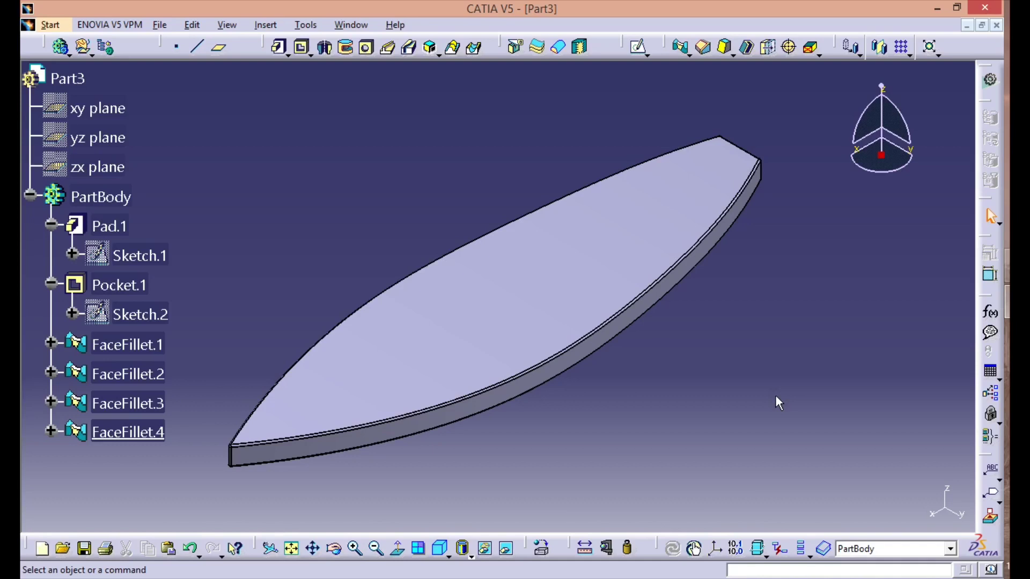